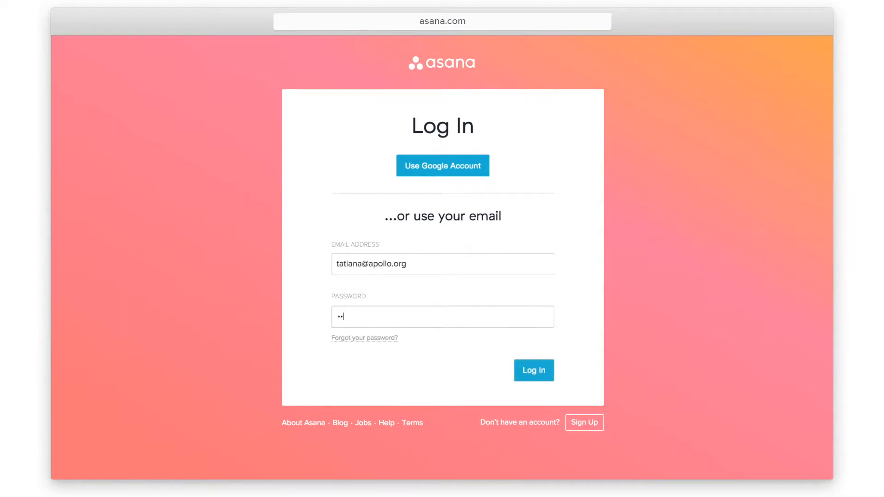
# Enter the account password and log in to Asana
pyautogui.write('••••••••')
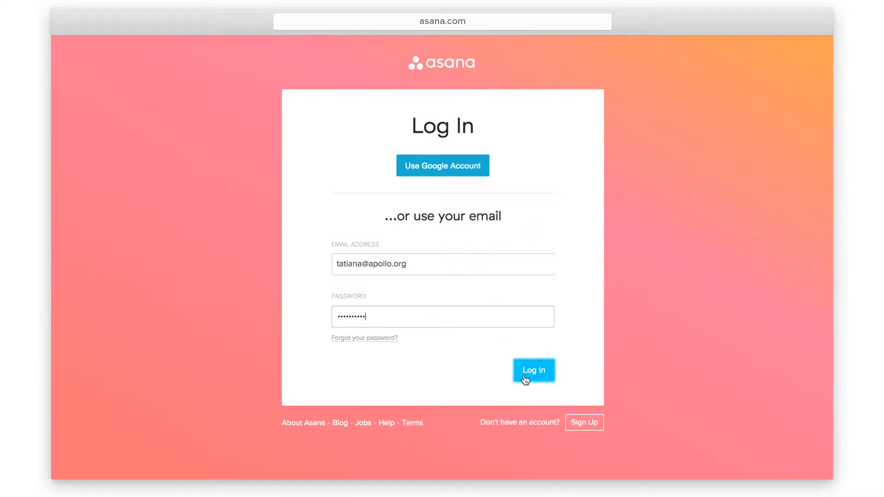
pyautogui.click(524, 379)
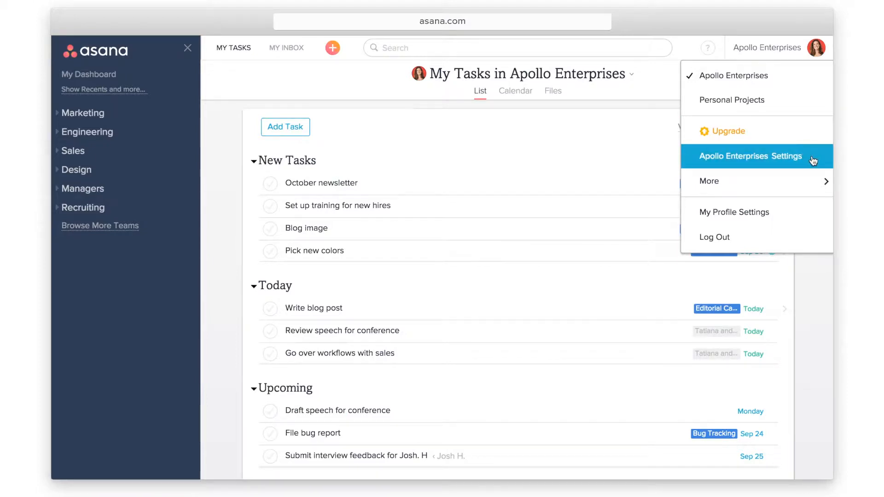
pyautogui.click(812, 160)
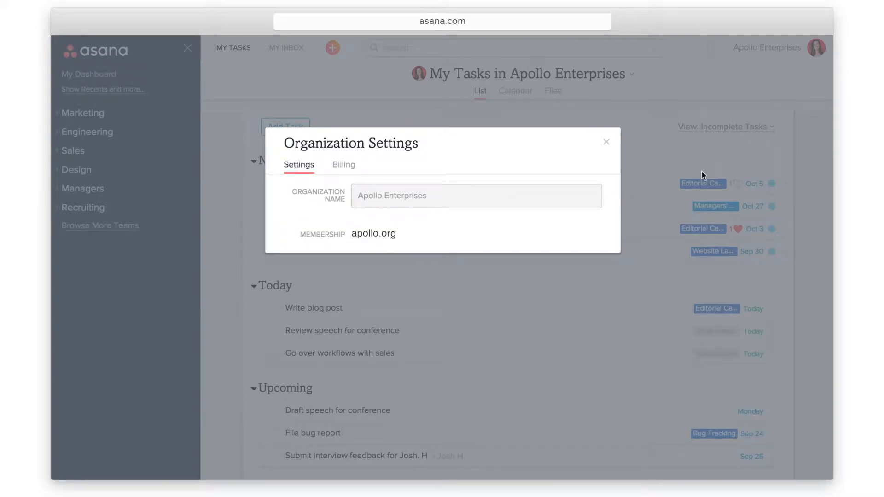
pyautogui.click(607, 143)
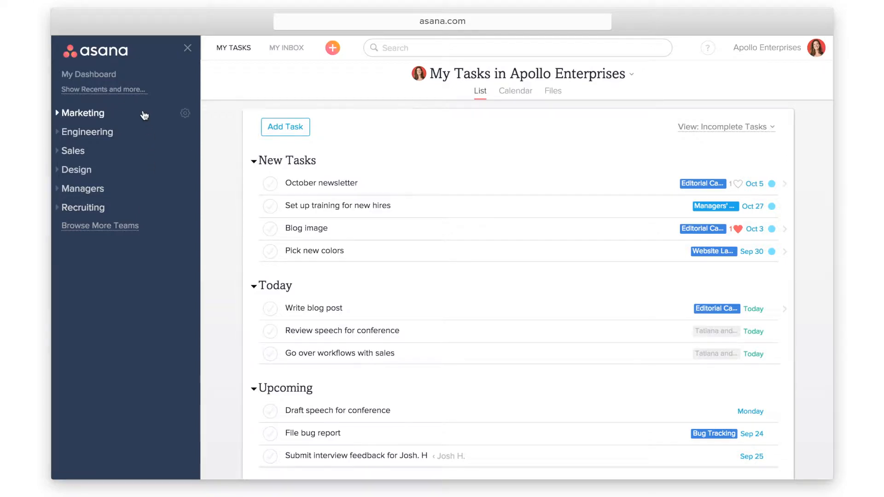
# Under Marketing, open Website Launch and its plan task, then view the project's Conversations
pyautogui.click(144, 115)
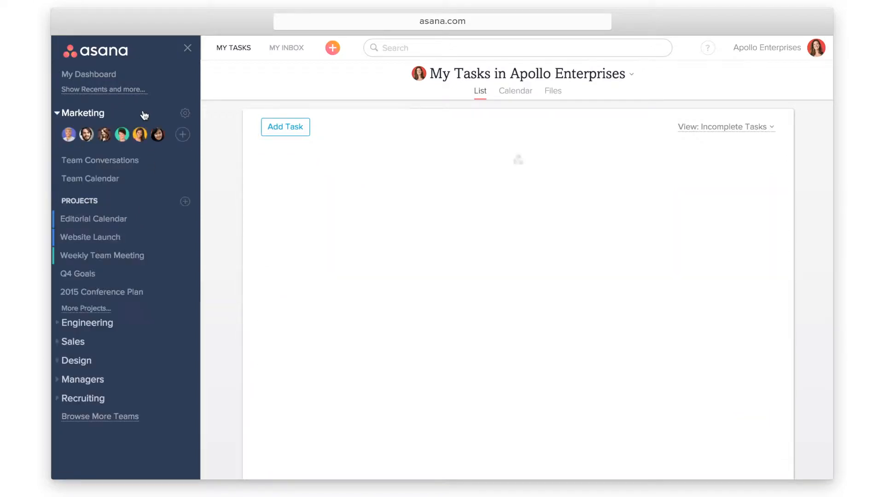
pyautogui.click(142, 238)
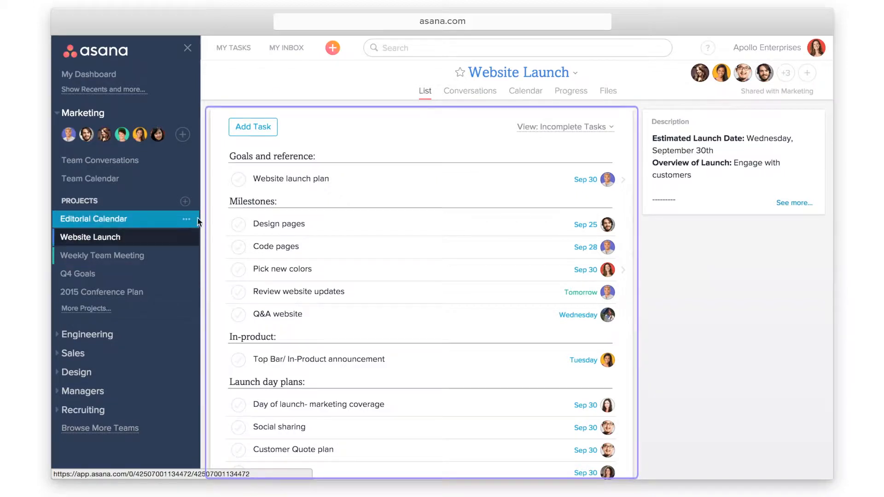
pyautogui.click(339, 176)
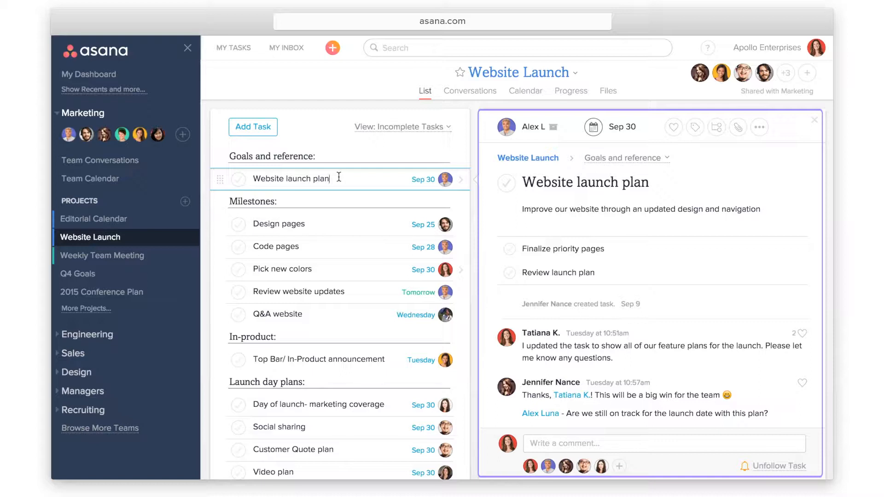
pyautogui.click(477, 97)
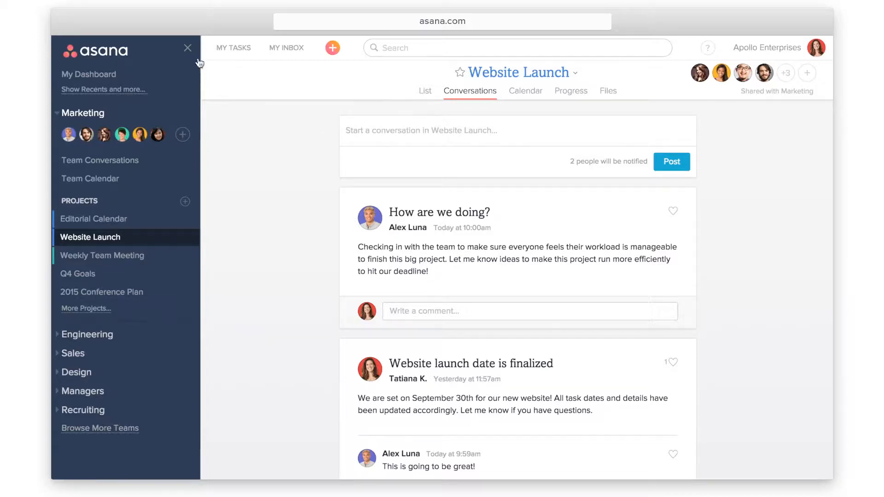
# Hide the sidebar, view the October newsletter task in My Tasks, then open My Inbox
pyautogui.click(189, 48)
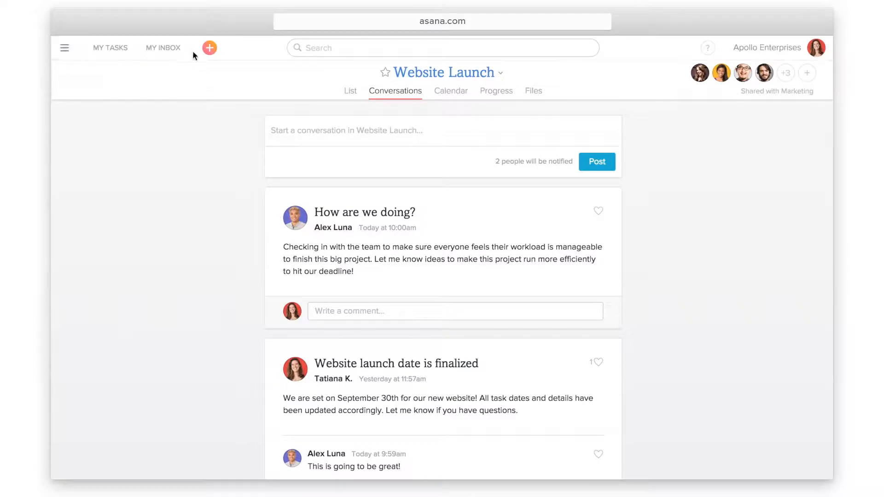
pyautogui.click(114, 56)
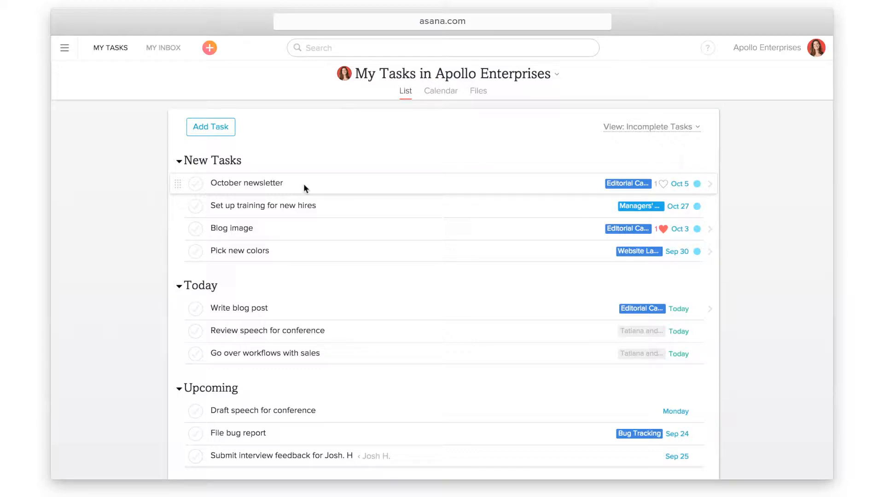
pyautogui.click(303, 184)
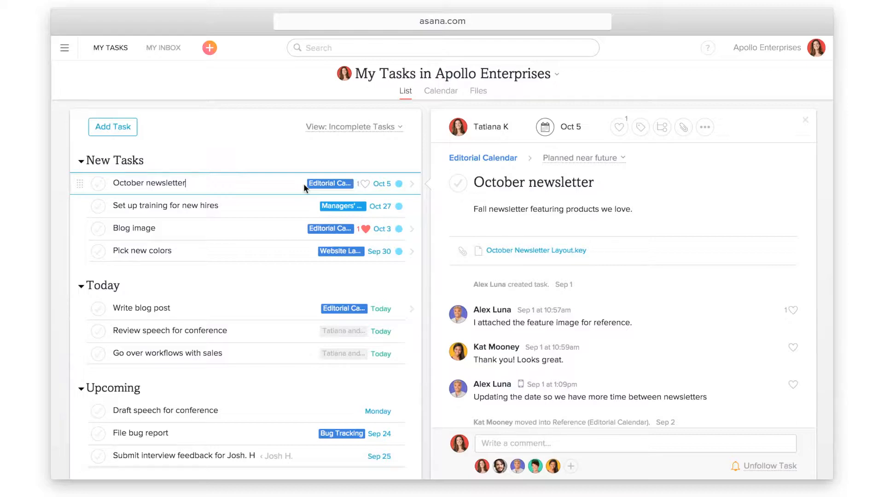
pyautogui.click(158, 60)
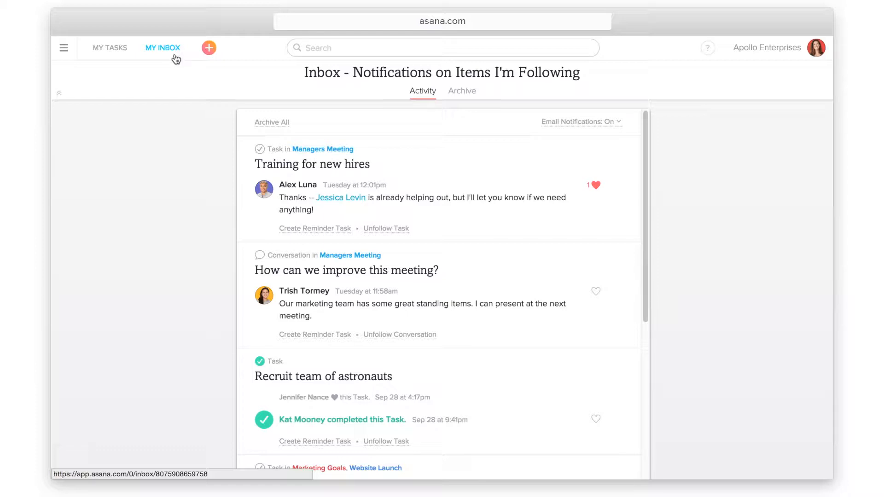
# Create a quick-add task to schedule a meeting with a colleague, then bring up search suggestions
pyautogui.click(213, 52)
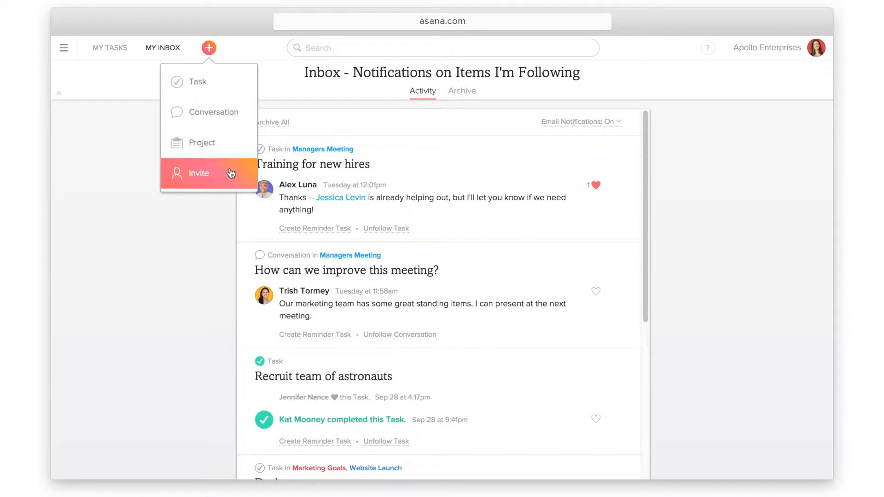
pyautogui.click(233, 84)
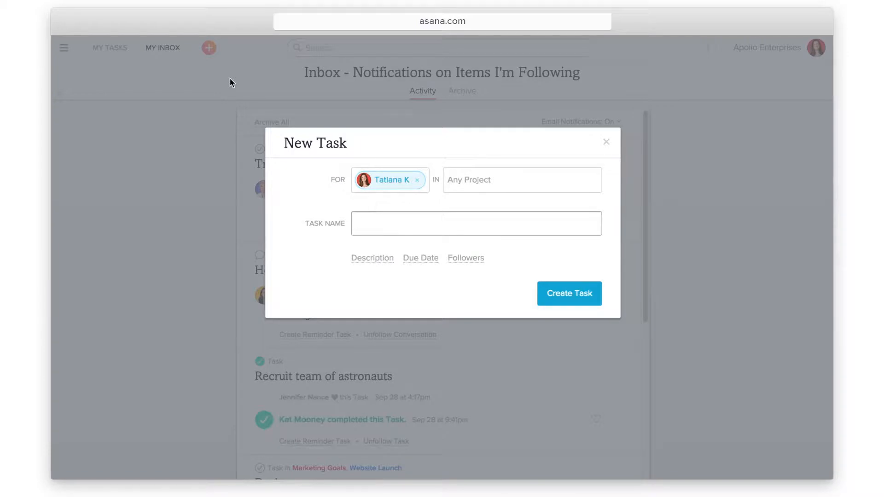
pyautogui.write('Schedule meeting with Alex')
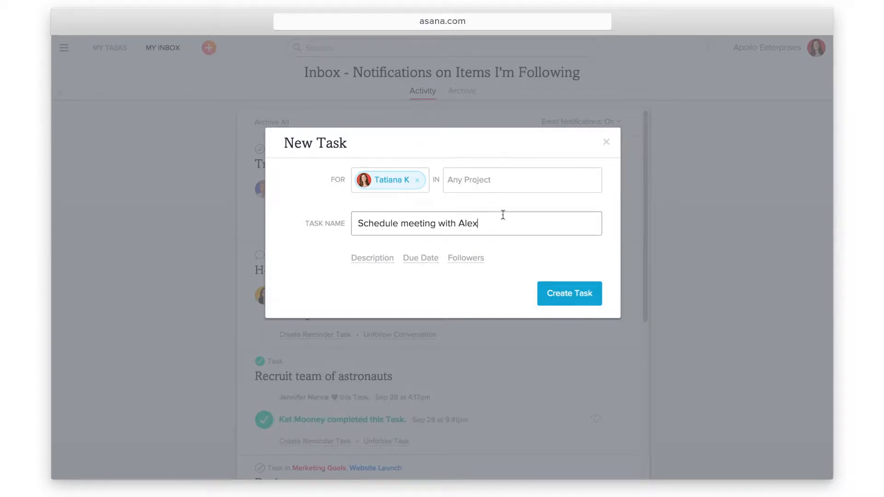
pyautogui.click(565, 292)
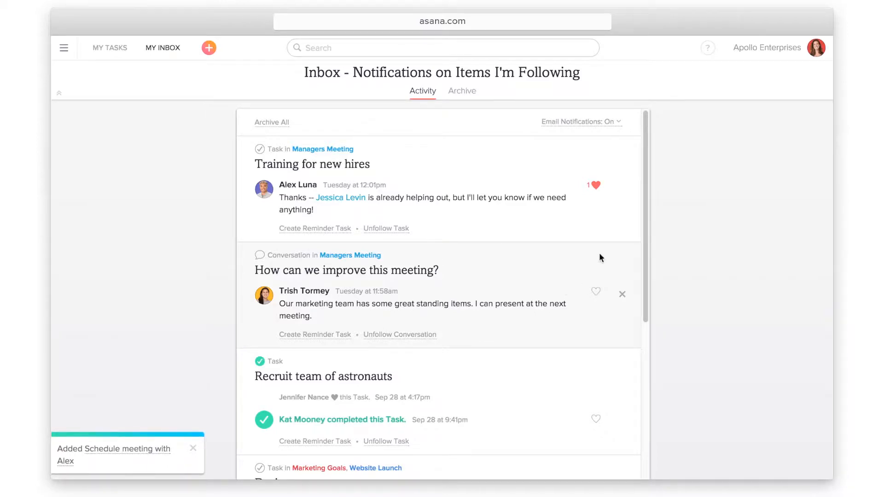
pyautogui.click(520, 48)
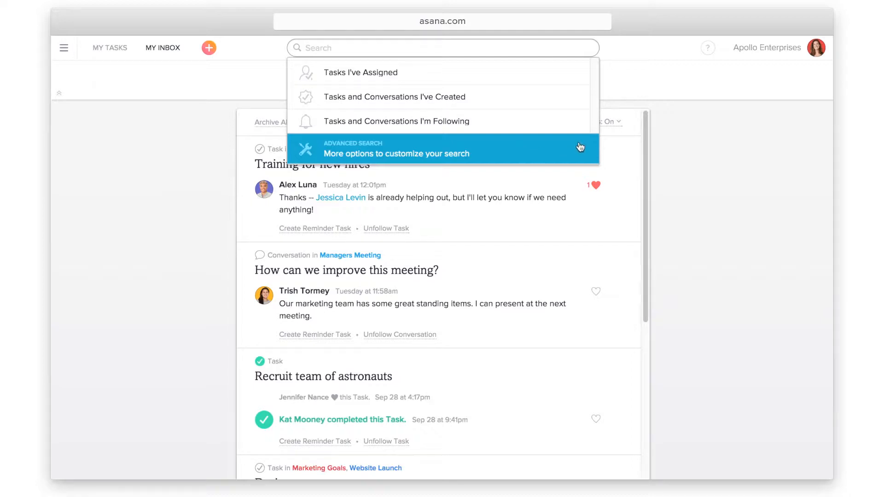
# Dismiss search, check the help and account menus, and open then close My Profile Settings
pyautogui.click(659, 106)
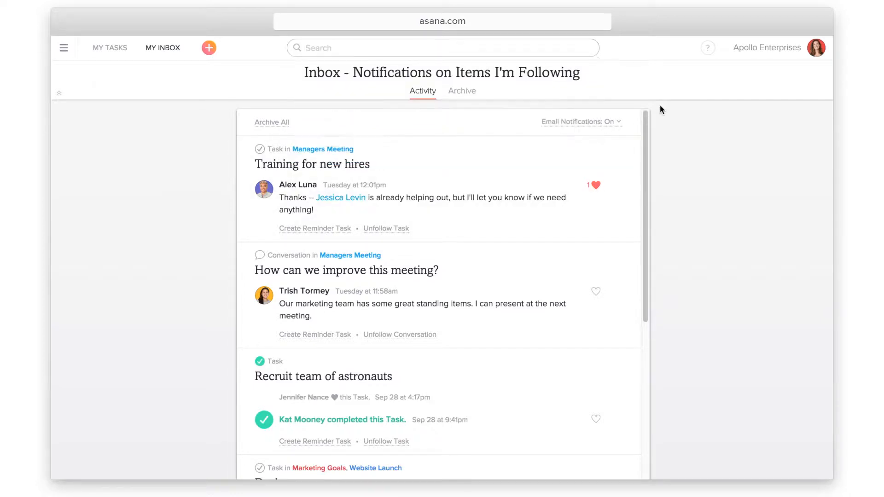
pyautogui.click(709, 50)
pyautogui.click(811, 59)
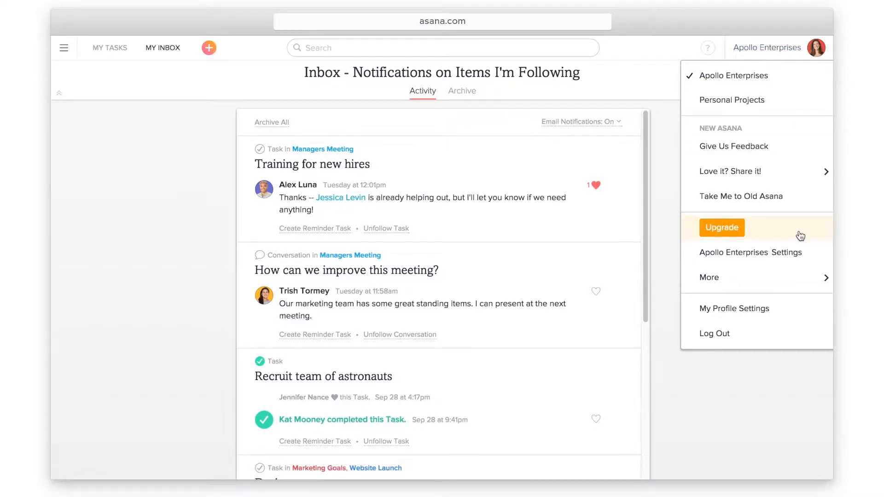
pyautogui.click(793, 313)
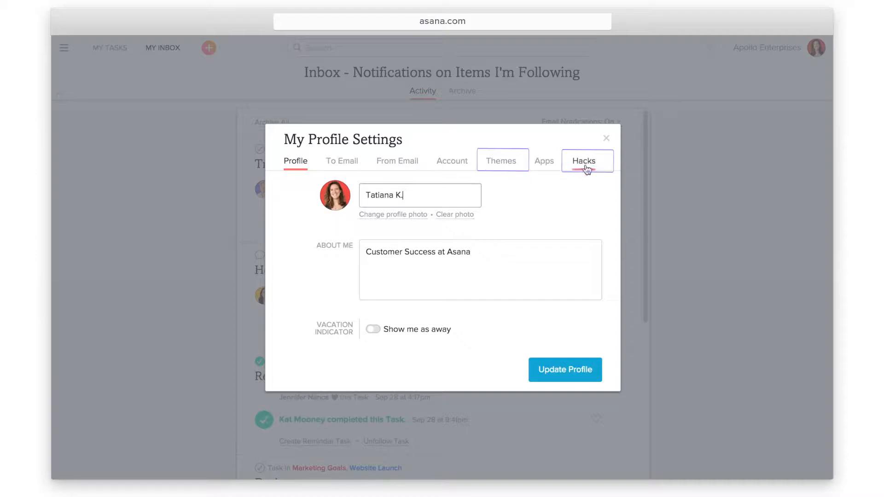
pyautogui.click(606, 139)
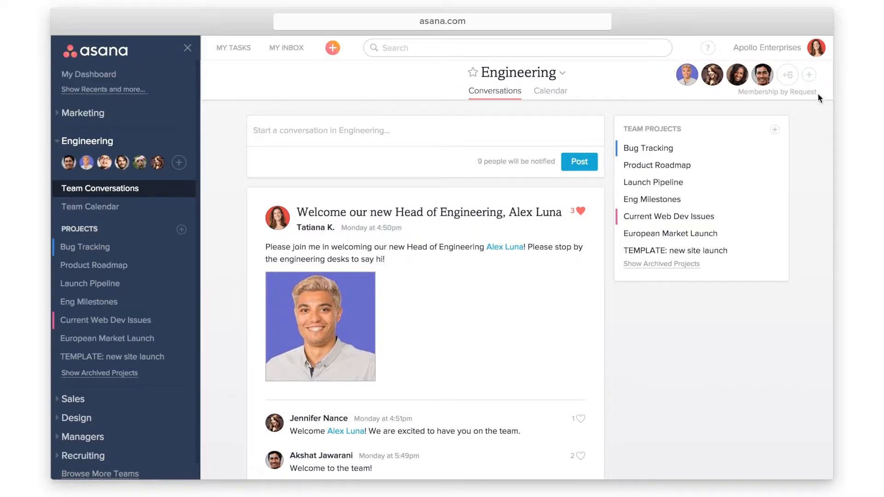
# In Engineering team member settings, invite an existing colleague chosen from suggestions
pyautogui.click(810, 77)
pyautogui.write('Kasey')
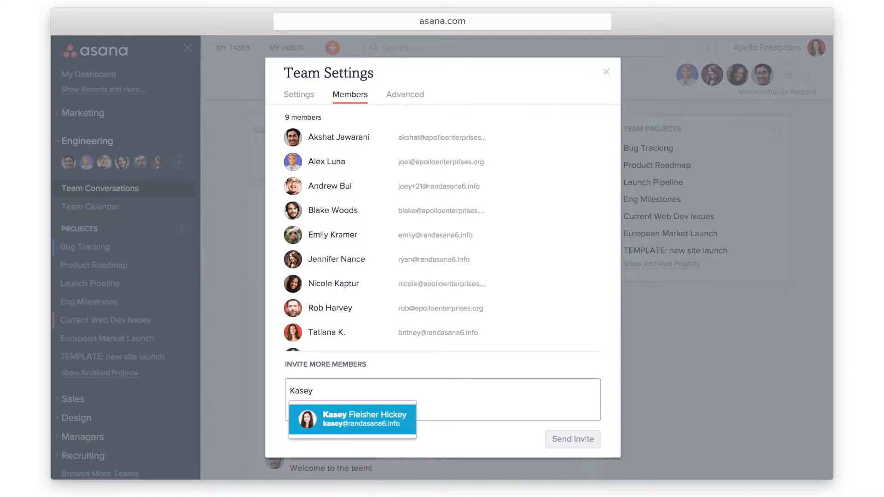
pyautogui.click(403, 419)
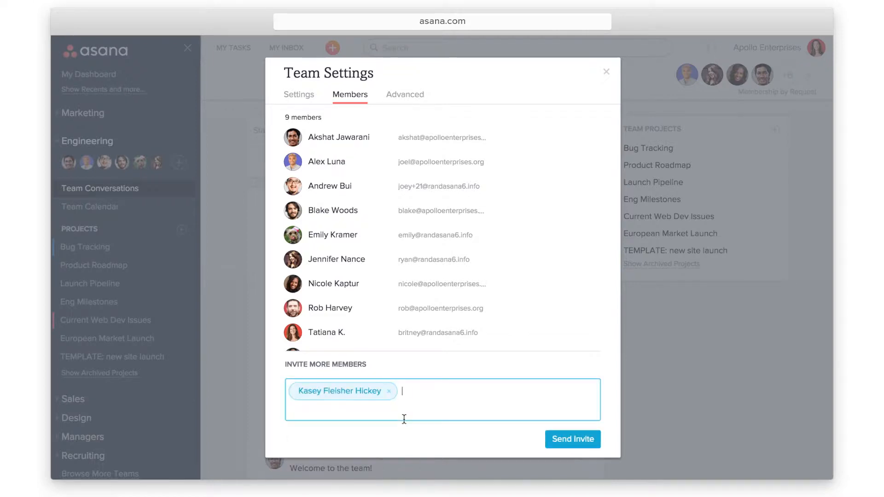
pyautogui.click(584, 444)
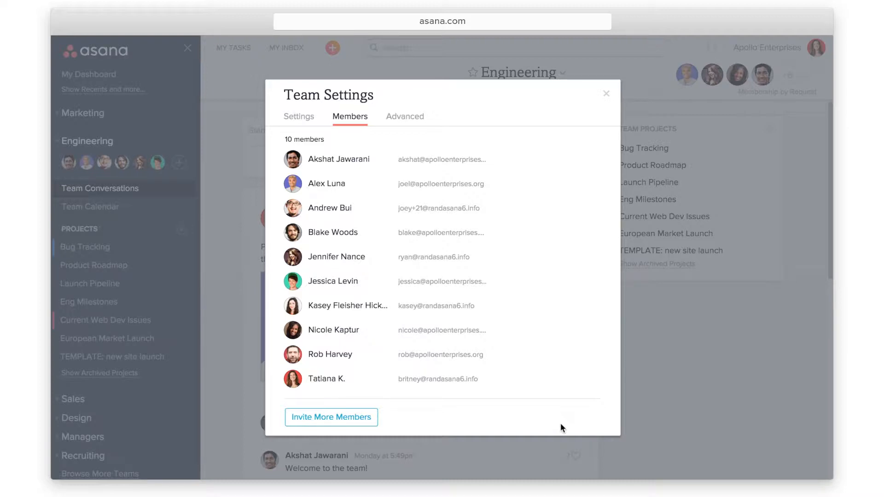
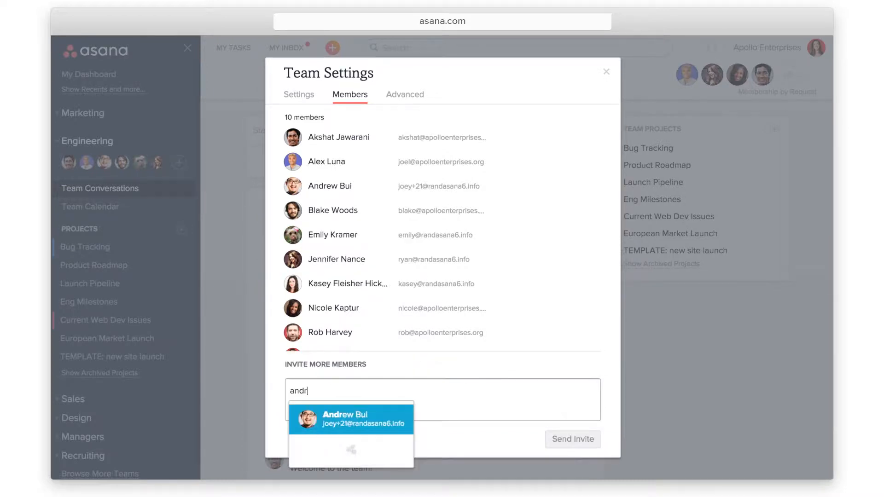
# Invite another person by e-mail address, then close the team settings
pyautogui.click(582, 444)
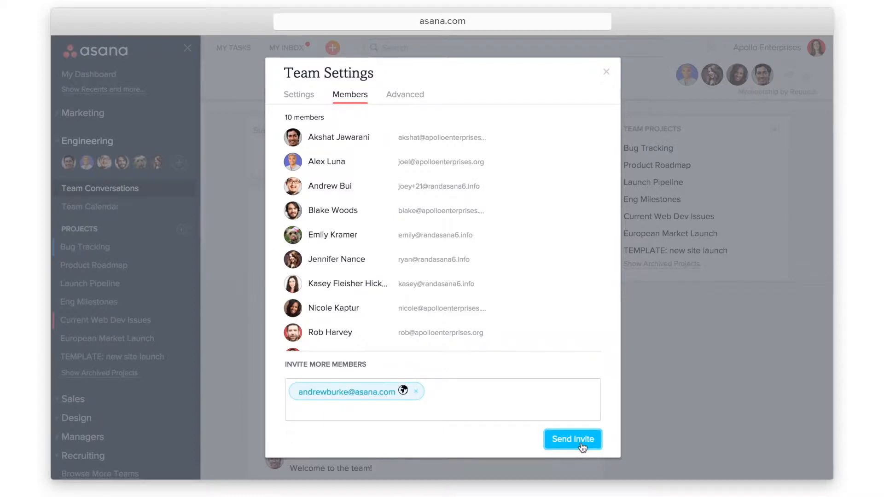
pyautogui.click(581, 444)
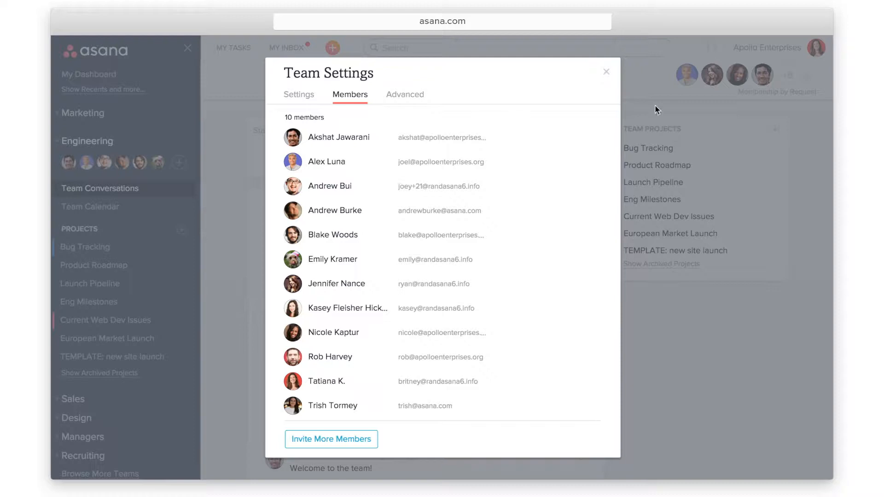
pyautogui.click(606, 71)
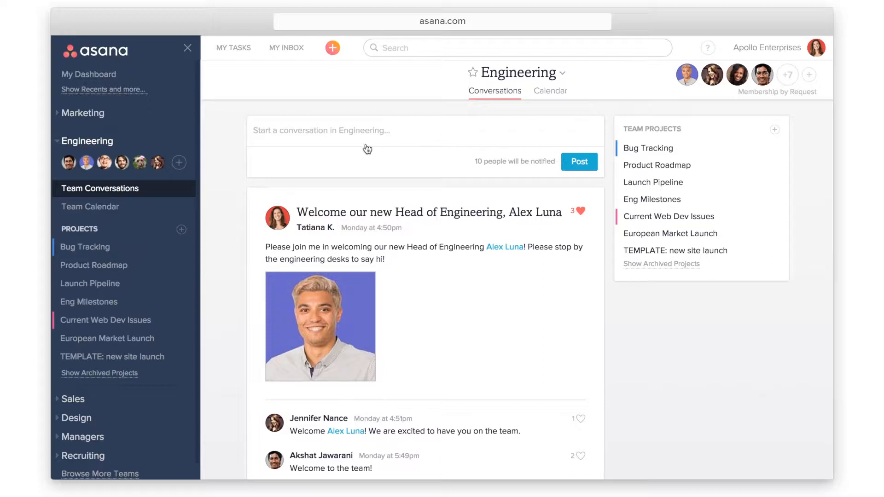
# Post an 'Intern event' conversation asking 'What should we do for this event ?'
pyautogui.click(282, 135)
pyautogui.write('Intern event')
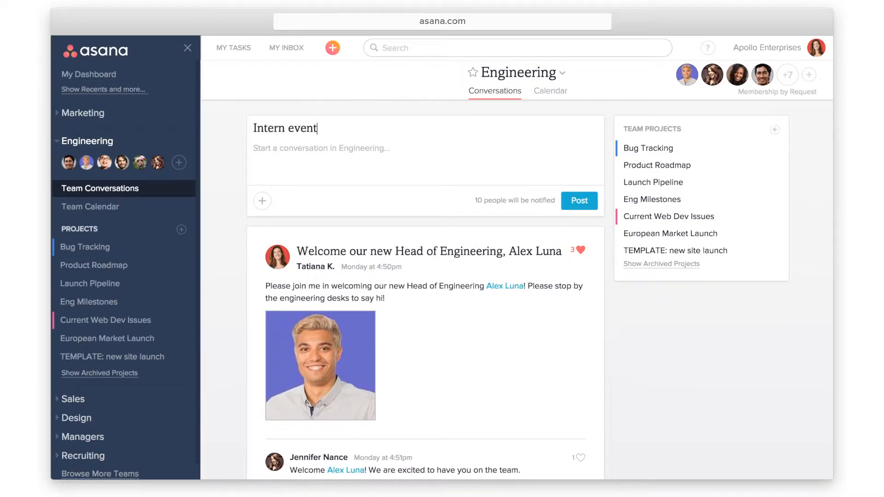
pyautogui.press('Tab')
pyautogui.write('What s')
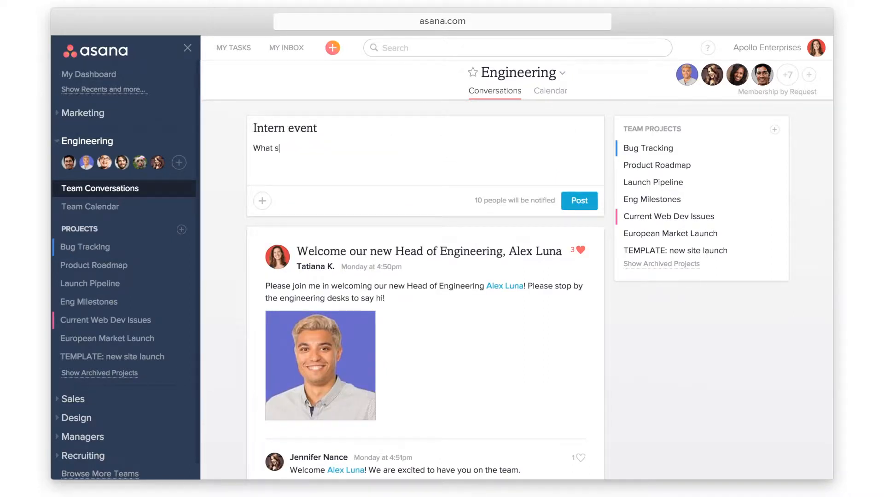
pyautogui.write('hould we do for this event ?')
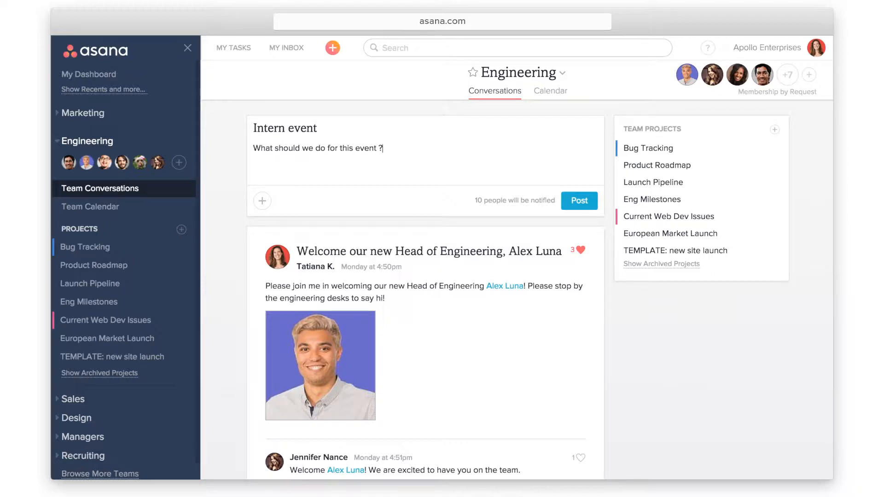
pyautogui.click(581, 203)
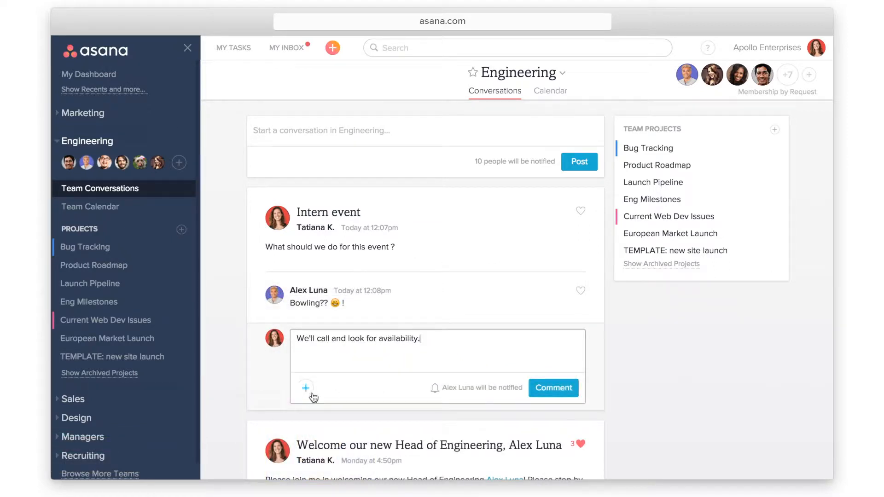
# Post a comment with a newly created linked task 'Call bowling alley'
pyautogui.click(306, 388)
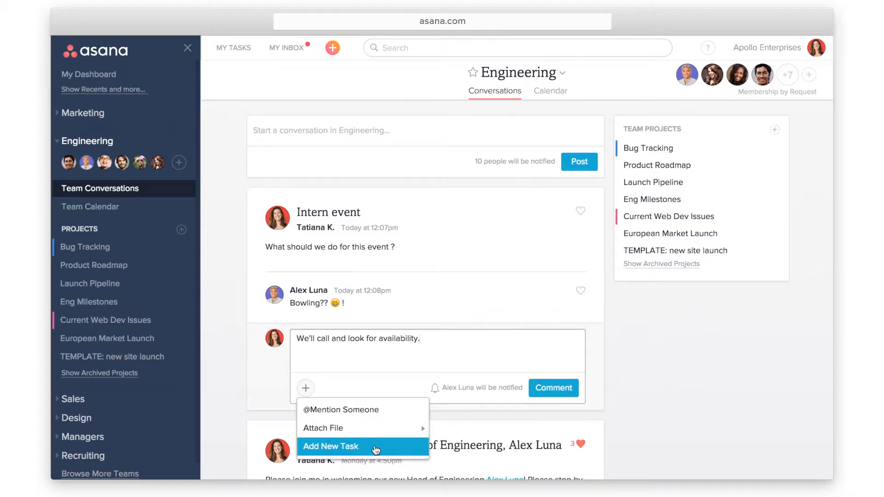
pyautogui.click(375, 448)
pyautogui.write('Call bowling alley')
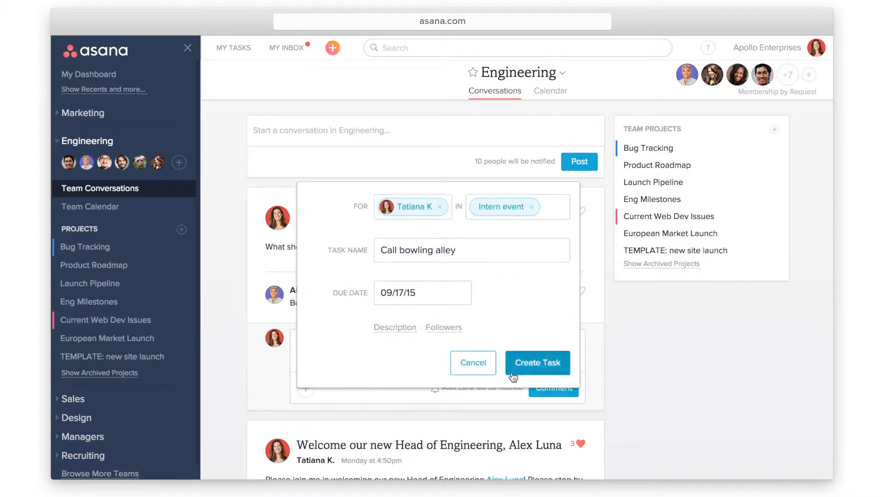
pyautogui.click(512, 375)
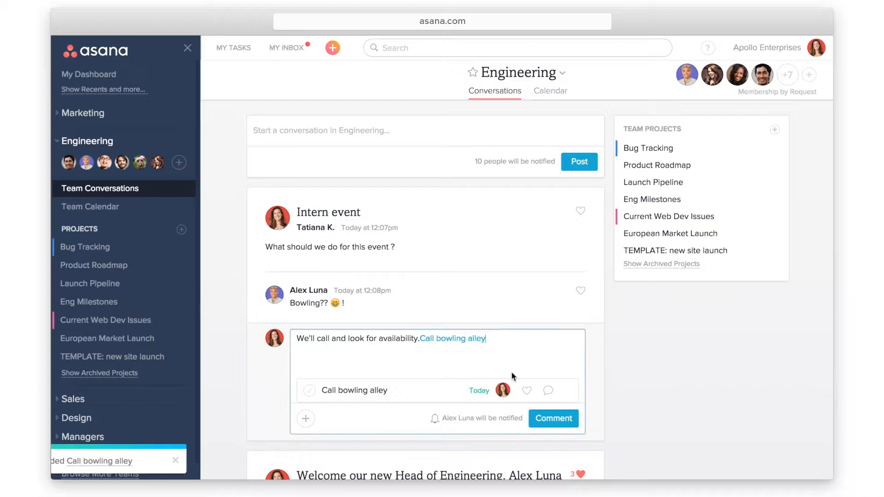
pyautogui.click(561, 420)
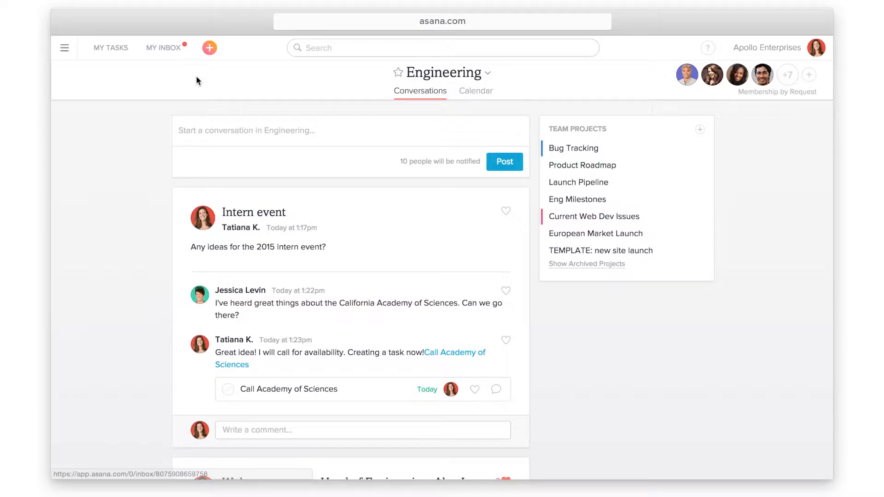
# Start project 'Brand video', describing it as organizing the website-launch brand video, shared with Marketing
pyautogui.click(210, 48)
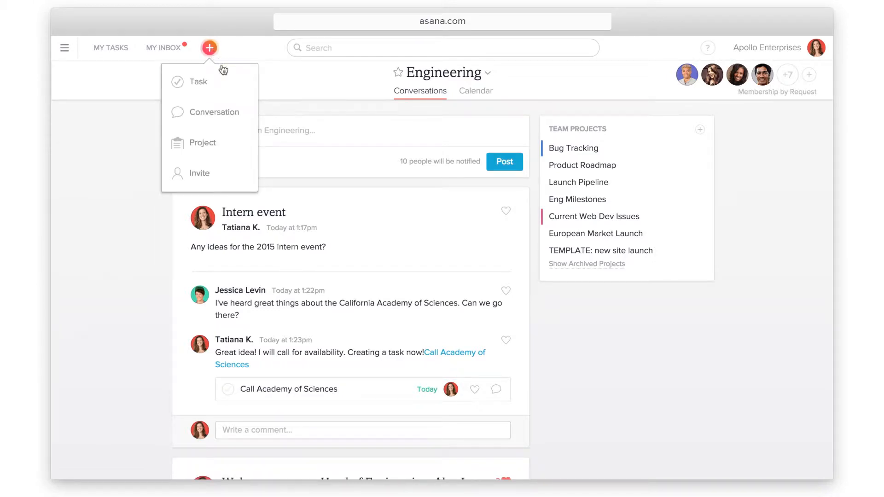
pyautogui.click(238, 144)
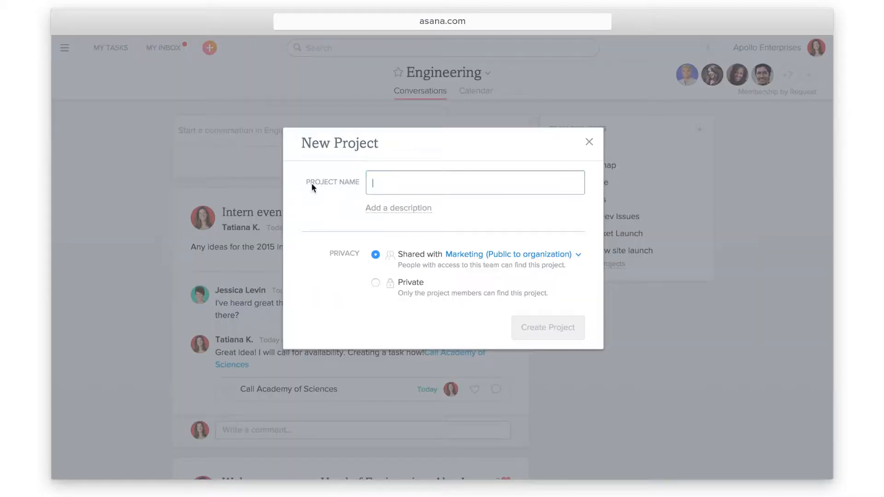
pyautogui.write('Brand video')
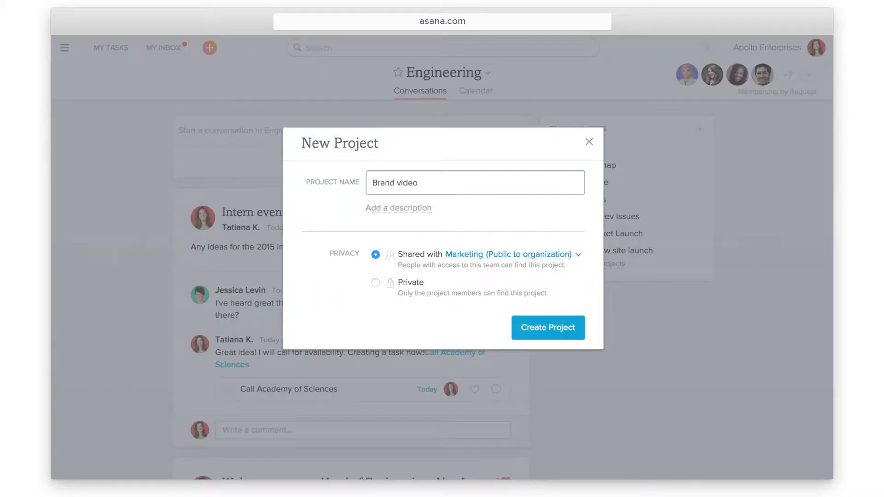
pyautogui.click(375, 208)
pyautogui.write('We will use this project to organize the brand video for the we')
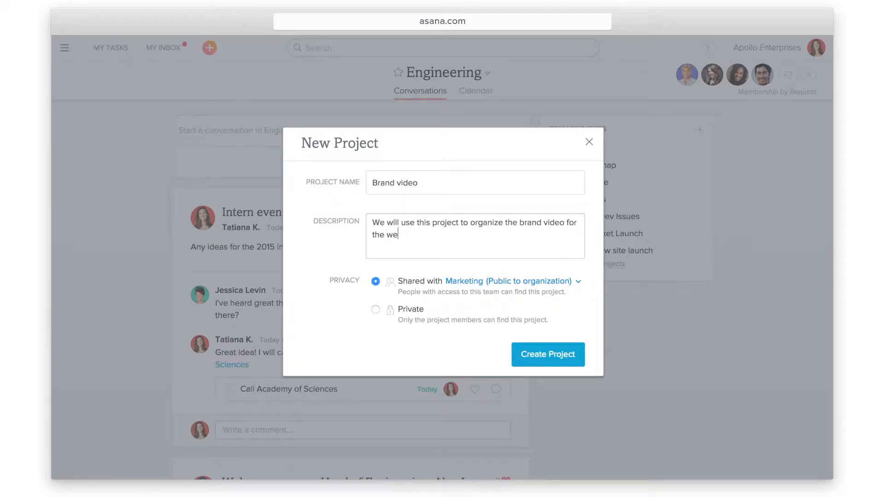
pyautogui.write('bsite launch.')
pyautogui.click(577, 283)
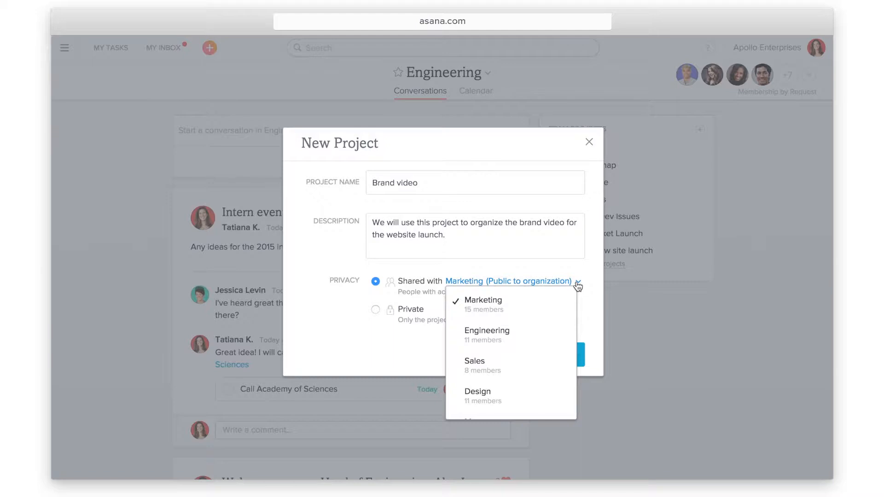
pyautogui.click(564, 307)
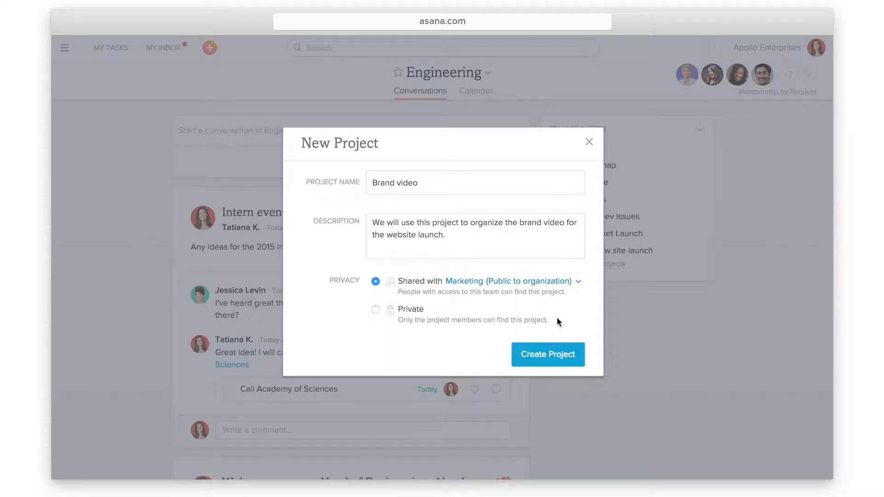
# Create the Brand video project and pick two teammates as new members
pyautogui.click(581, 360)
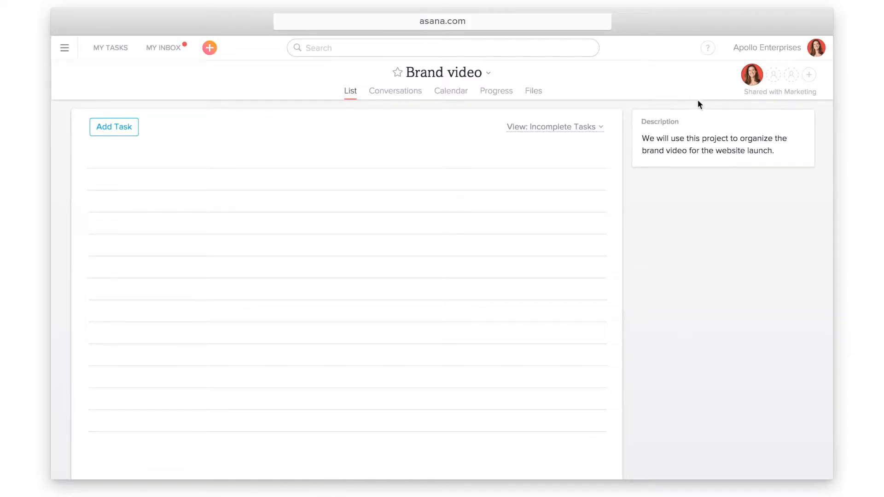
pyautogui.click(809, 74)
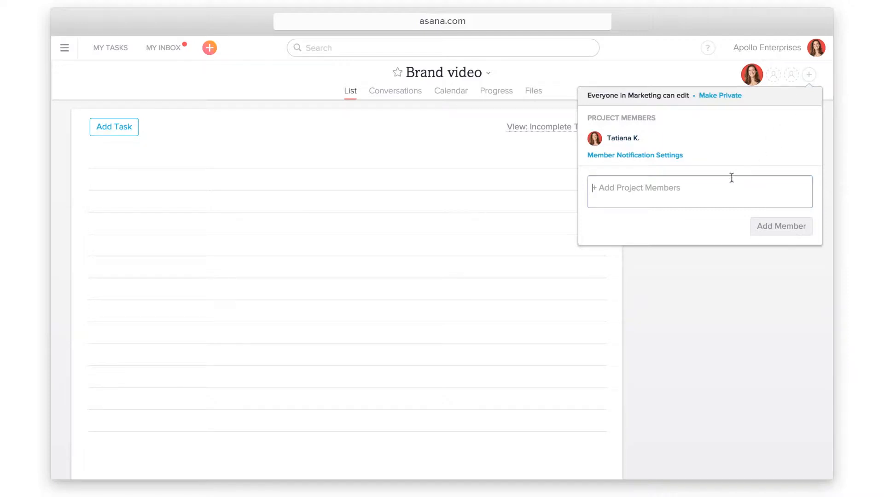
pyautogui.write('jess')
pyautogui.press('Return')
pyautogui.write('joe')
pyautogui.press('Return')
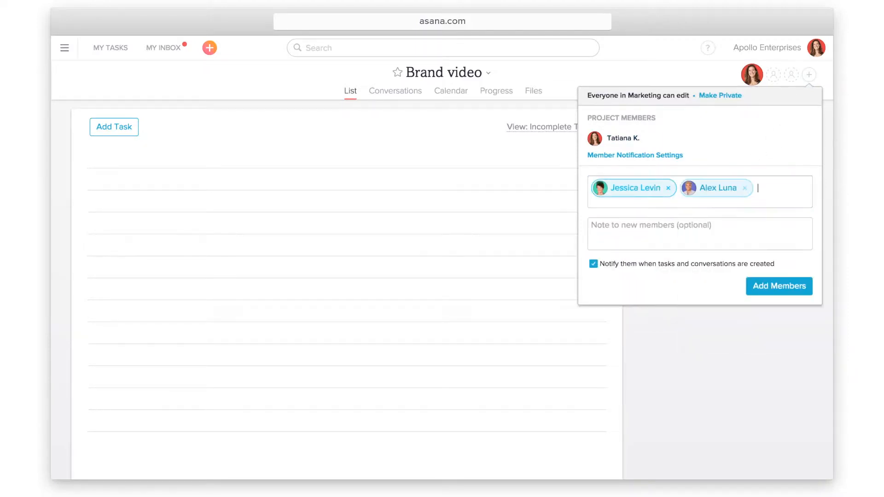
# Add them with the note 'Please add ideas to our new brand video project.'
pyautogui.press('Tab')
pyautogui.write('Please add ')
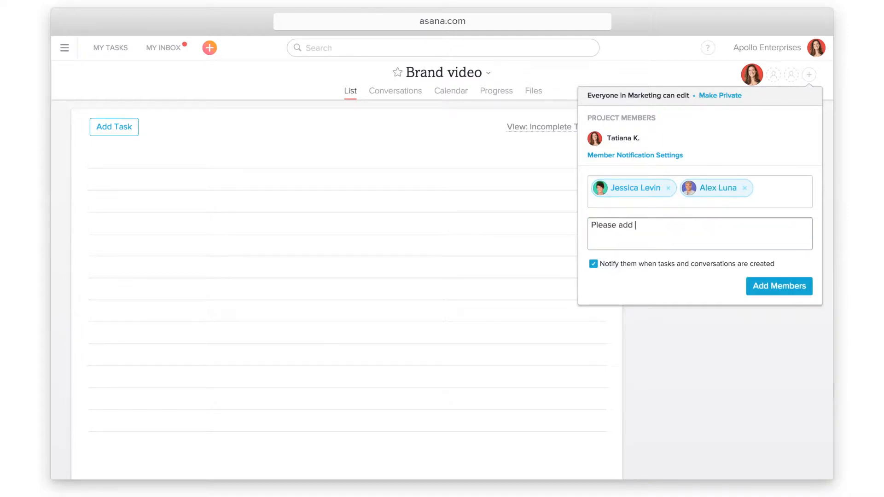
pyautogui.write('ideas to our new brand video project.')
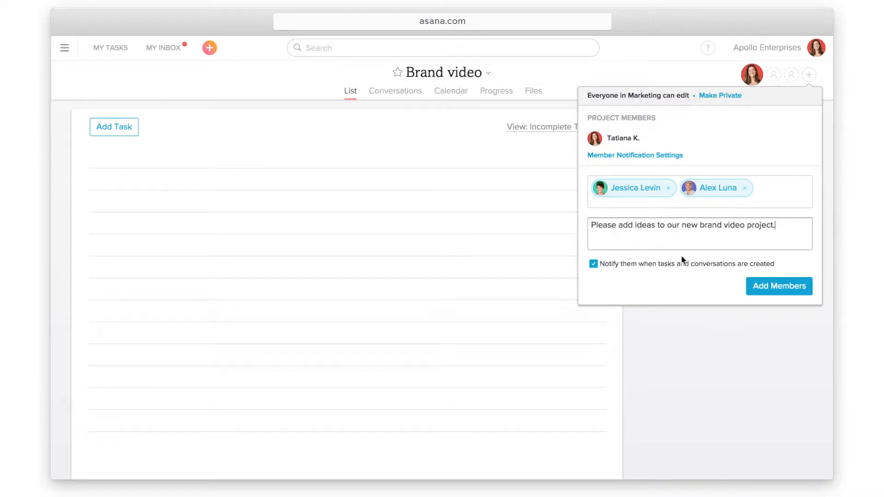
pyautogui.click(751, 292)
pyautogui.click(750, 292)
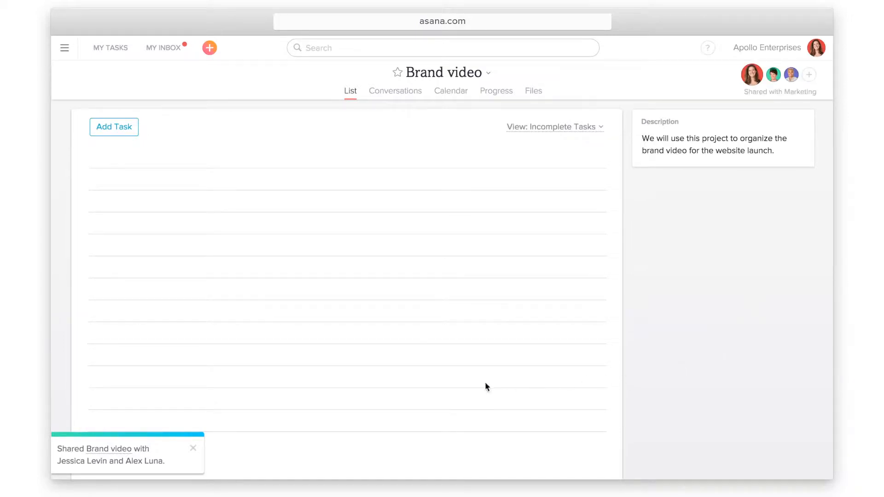
# Add tasks Pick music, Make title slide and First cut to the Brand video list
pyautogui.click(132, 138)
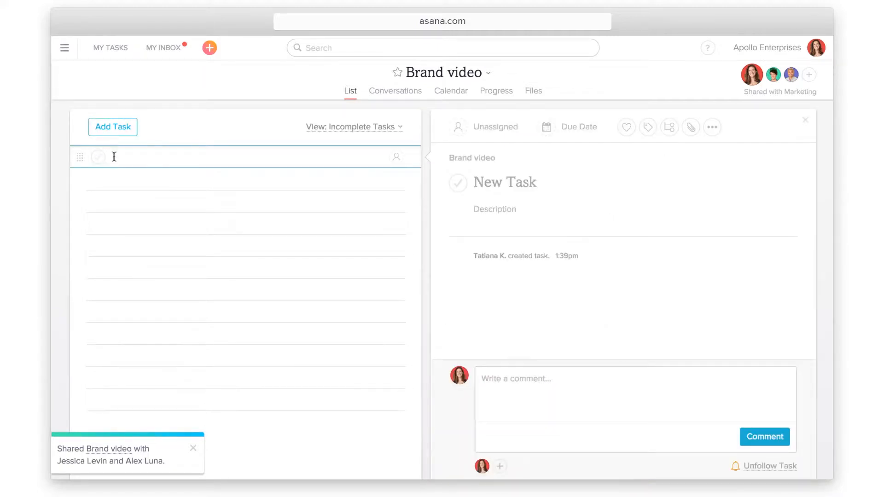
pyautogui.write('Pick music')
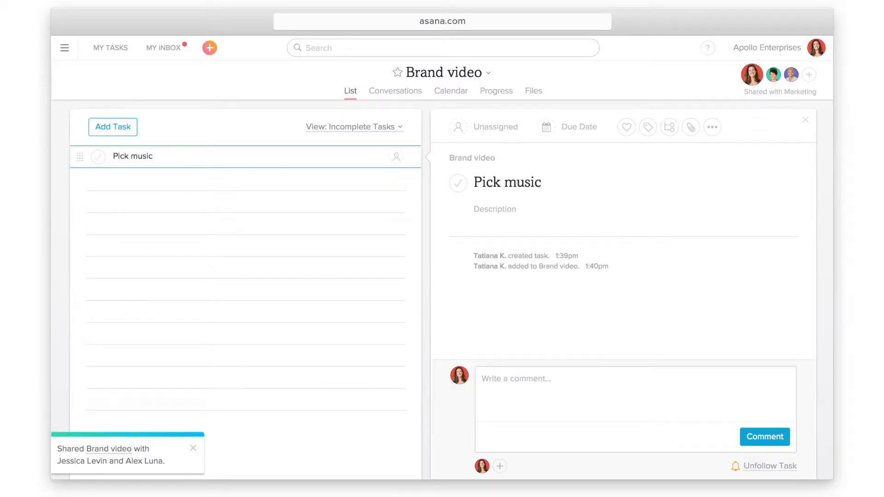
pyautogui.press('Return')
pyautogui.write('Make title s')
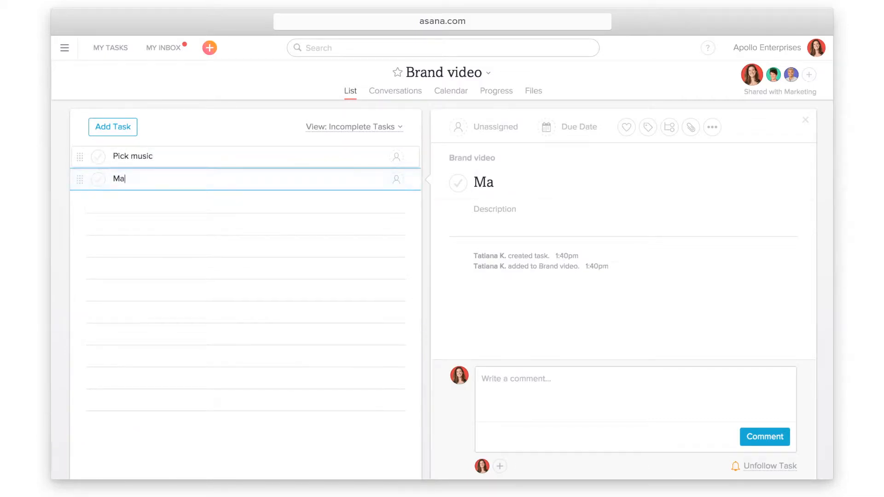
pyautogui.write('lide')
pyautogui.press('Return')
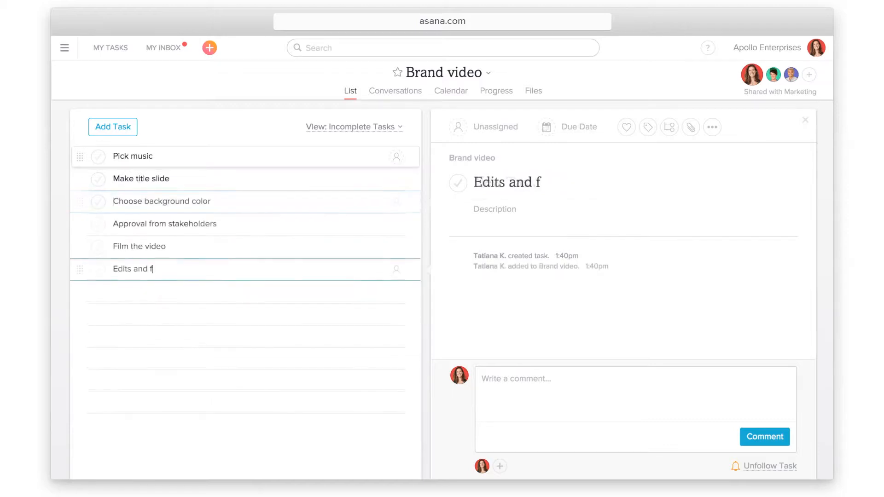
pyautogui.write('irst cut')
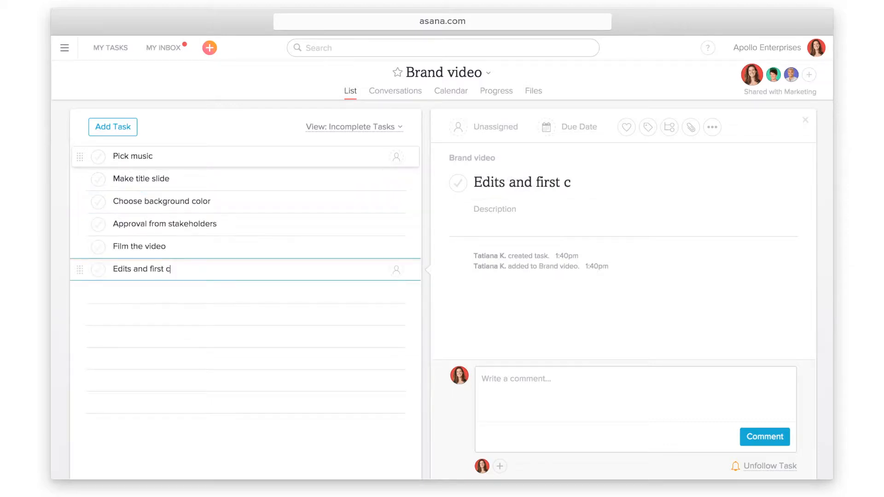
# Create Development, Production, Review and Goals sections, then reorder the Development section
pyautogui.moveTo(124, 138)
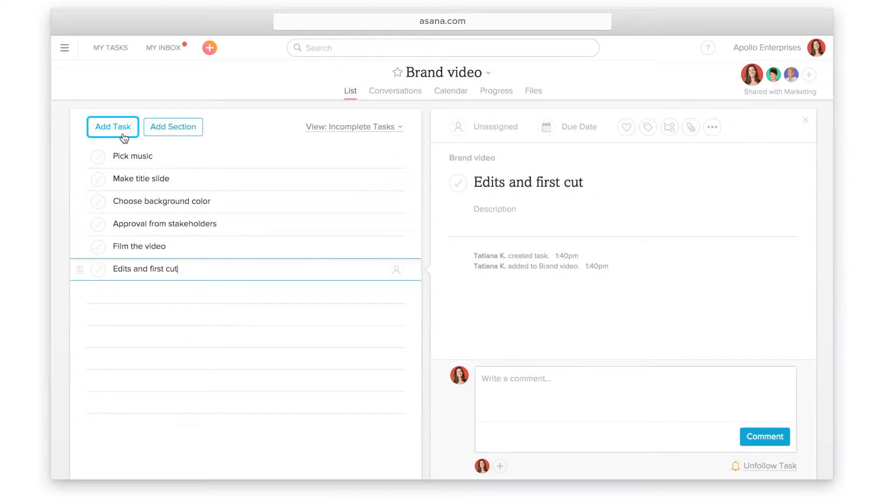
pyautogui.click(160, 137)
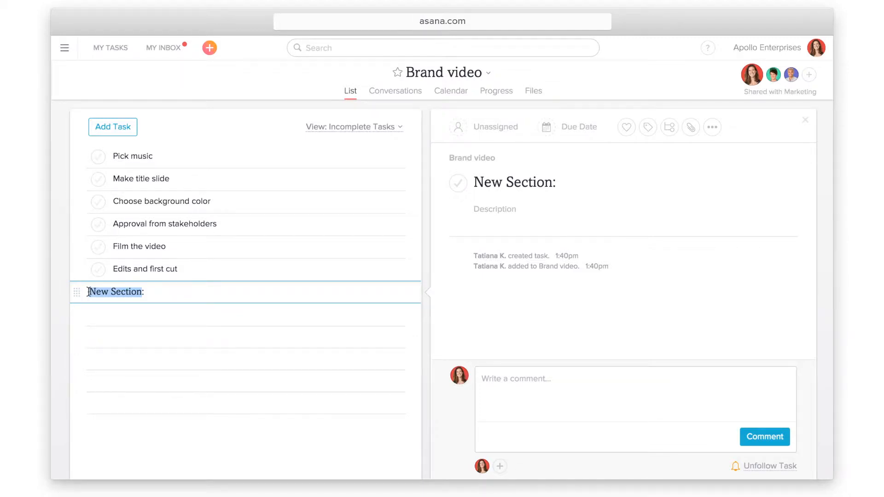
pyautogui.write('Development:')
pyautogui.press('Return')
pyautogui.write('Production:')
pyautogui.press('Return')
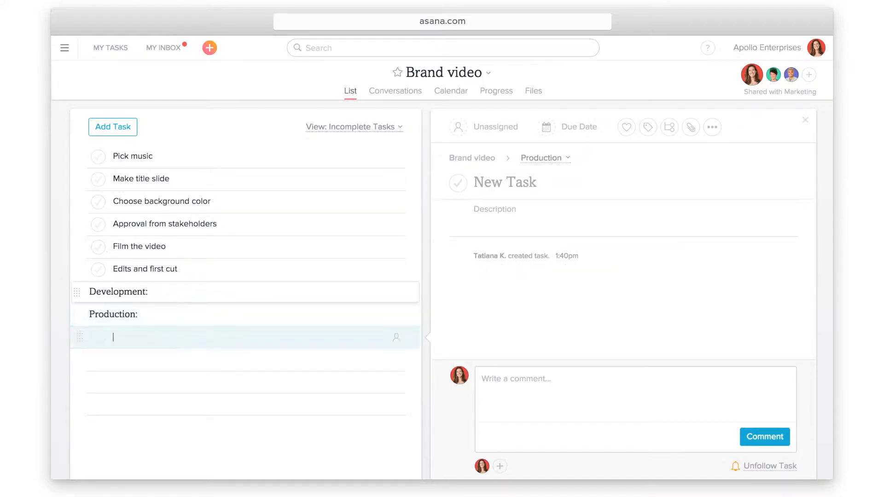
pyautogui.write('Review:')
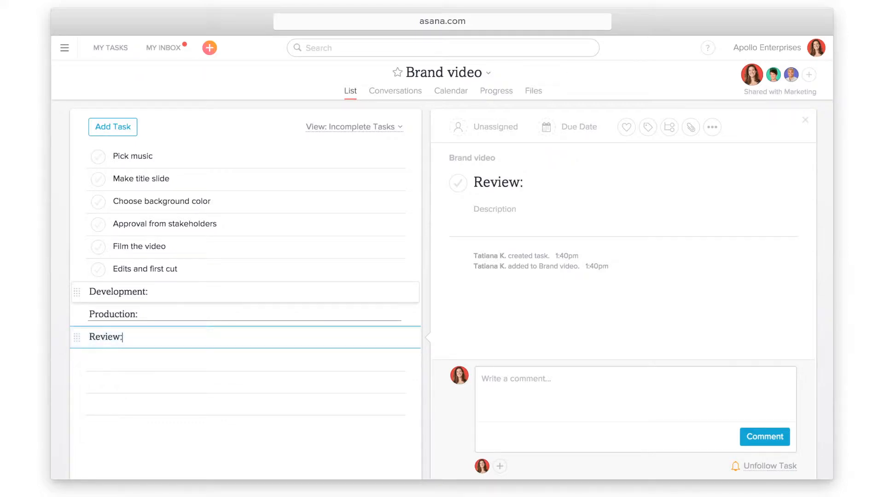
pyautogui.press('Return')
pyautogui.write('G')
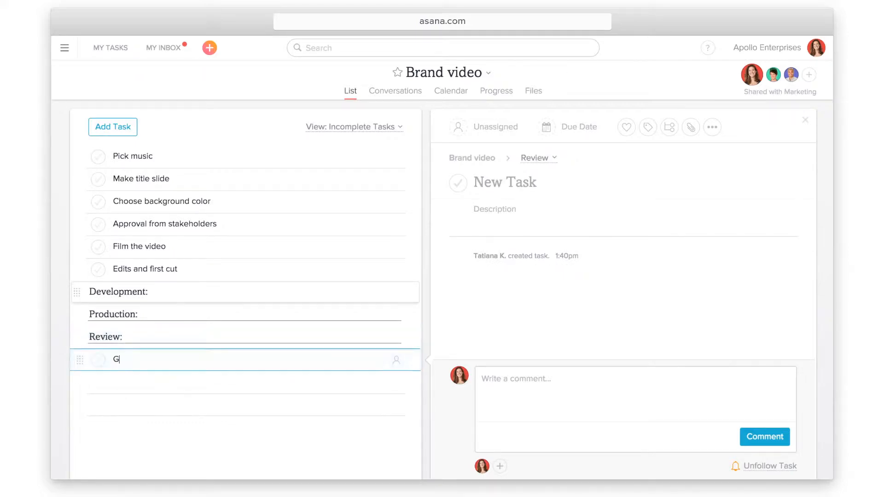
pyautogui.write('oals:')
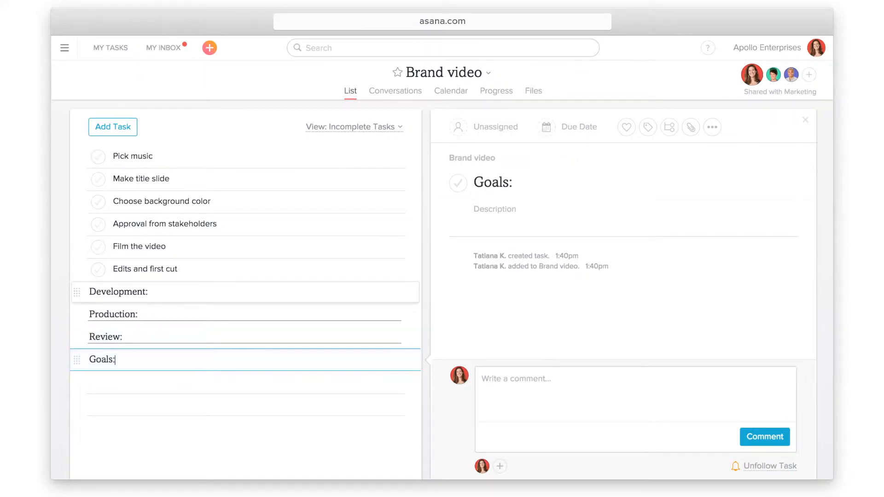
pyautogui.press('Return')
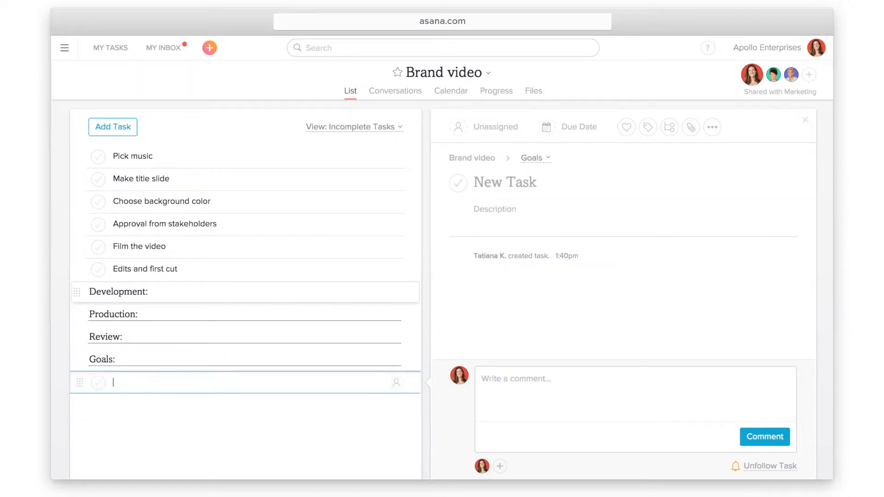
pyautogui.moveTo(77, 292); pyautogui.dragTo(84, 318)
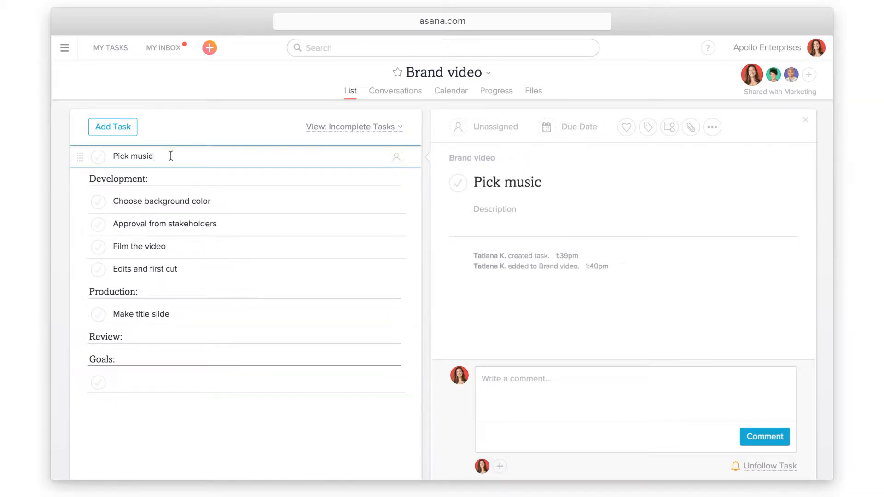
# Show Pick music full screen, move it to Production, and describe it: 'Find a two minute high energy song for the video.'
pyautogui.click(712, 128)
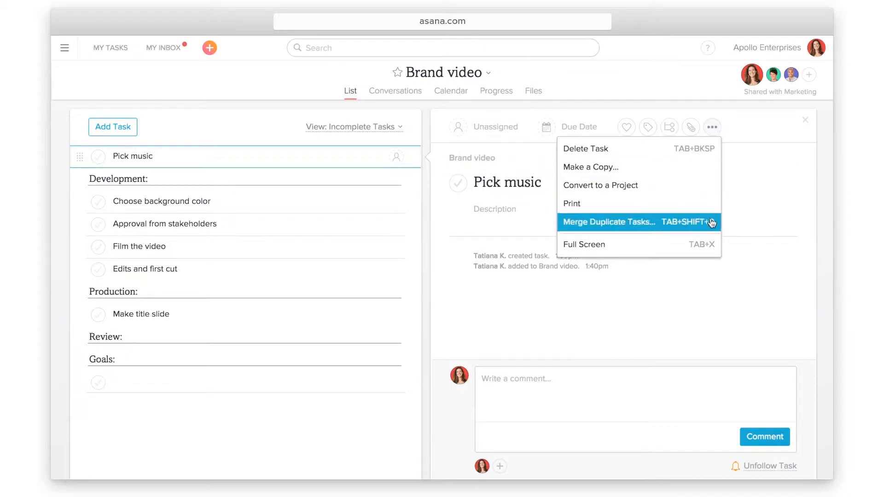
pyautogui.click(711, 255)
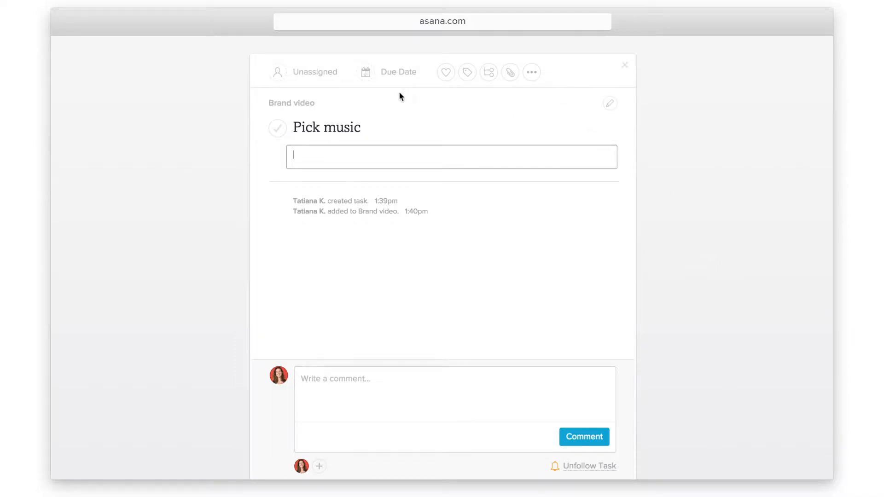
pyautogui.click(320, 106)
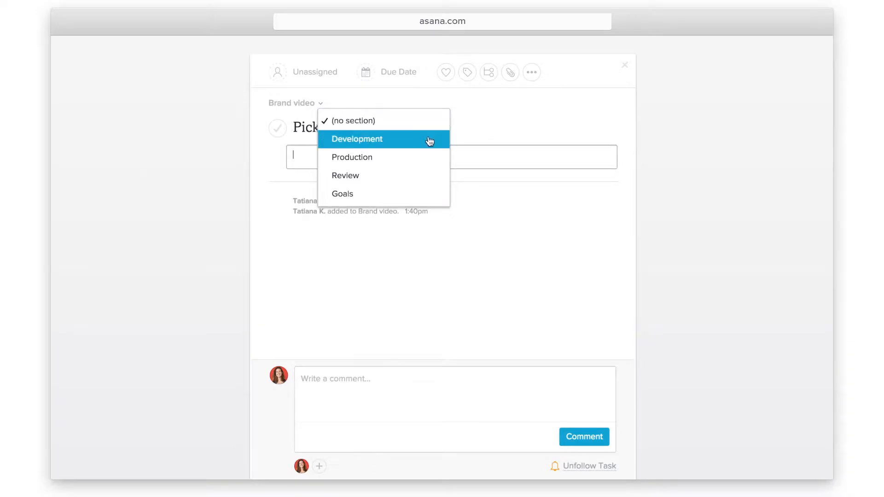
pyautogui.click(427, 160)
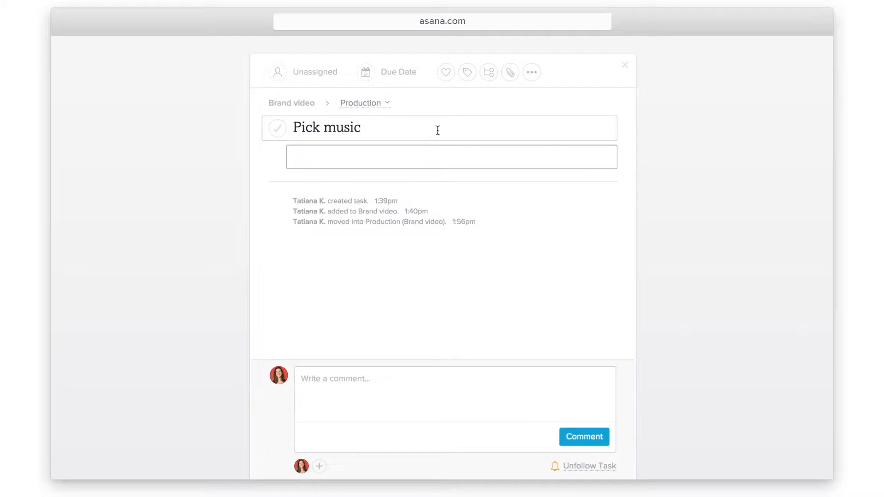
pyautogui.click(365, 156)
pyautogui.write('Find a two minute high energy song for the video.')
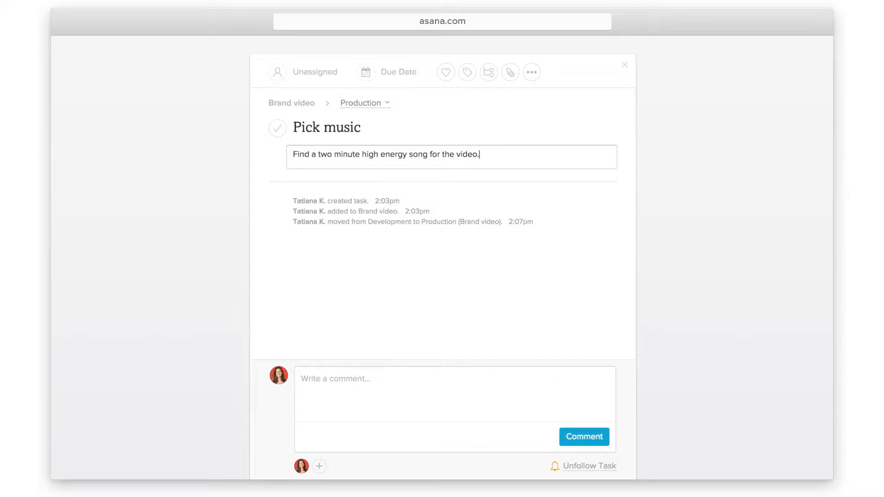
# Assign Pick music to yourself, make it due October 1, and like it
pyautogui.click(292, 73)
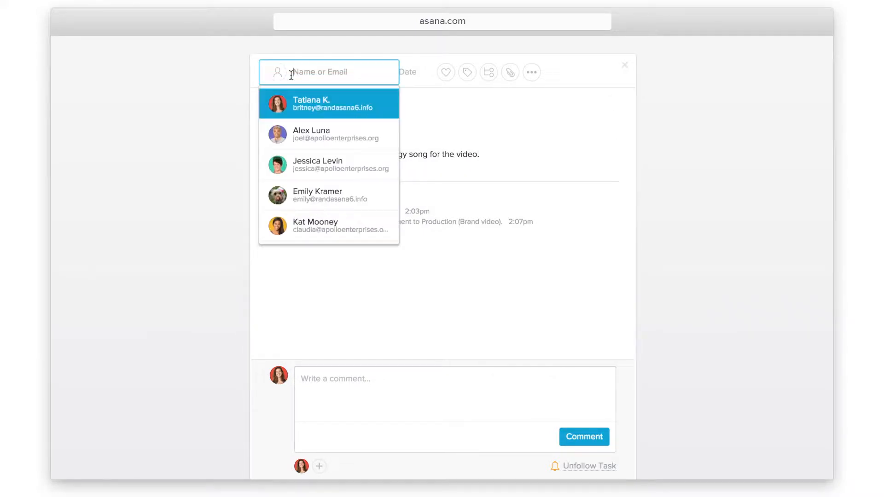
pyautogui.click(383, 113)
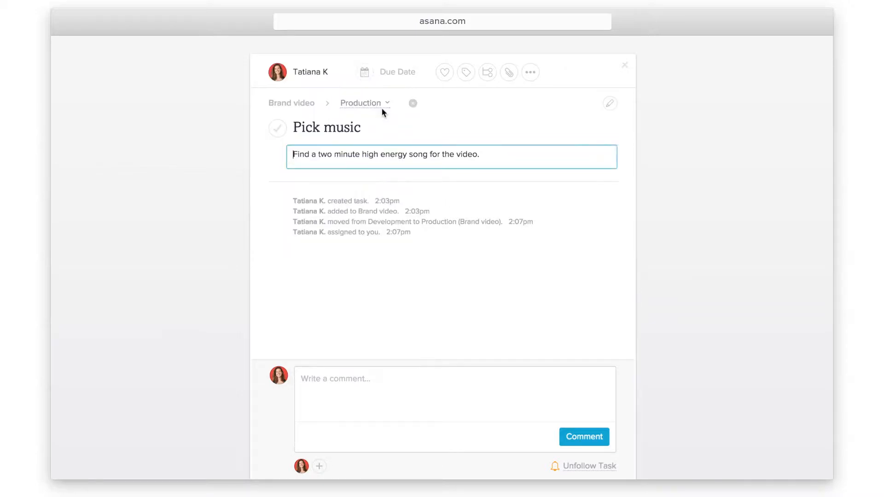
pyautogui.click(395, 80)
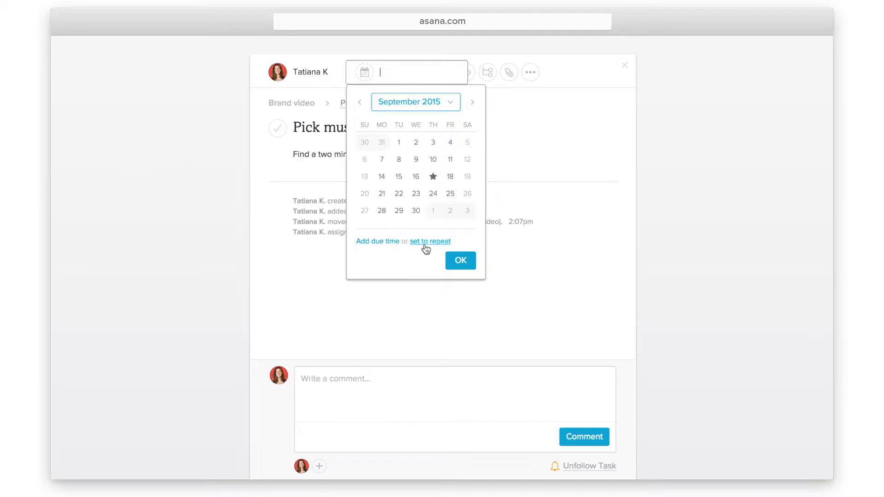
pyautogui.click(433, 210)
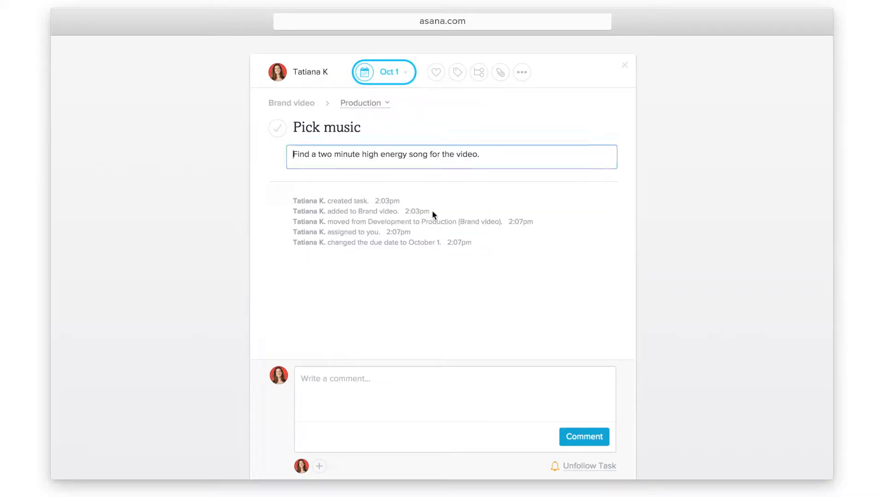
pyautogui.click(436, 73)
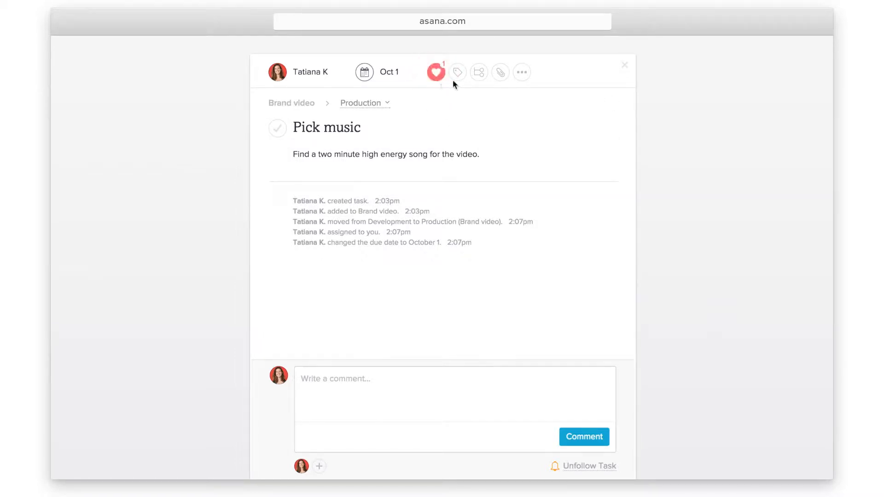
# Tag Pick music with website launch
pyautogui.click(456, 79)
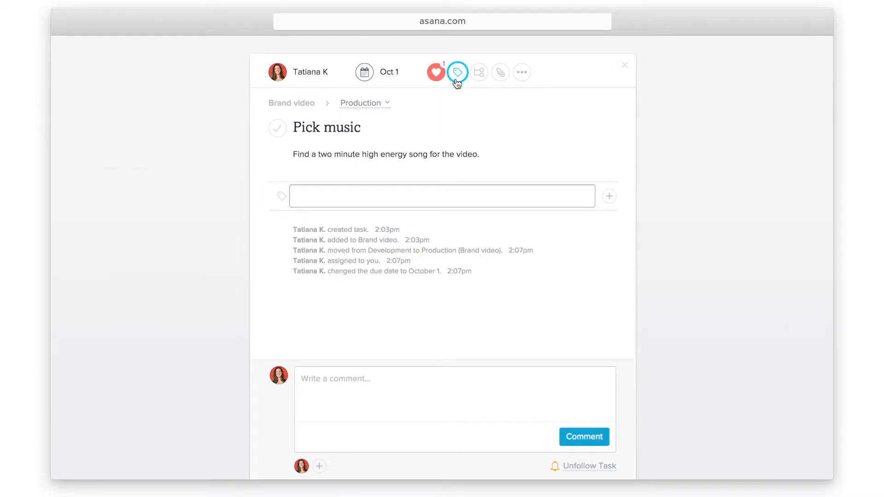
pyautogui.write('website')
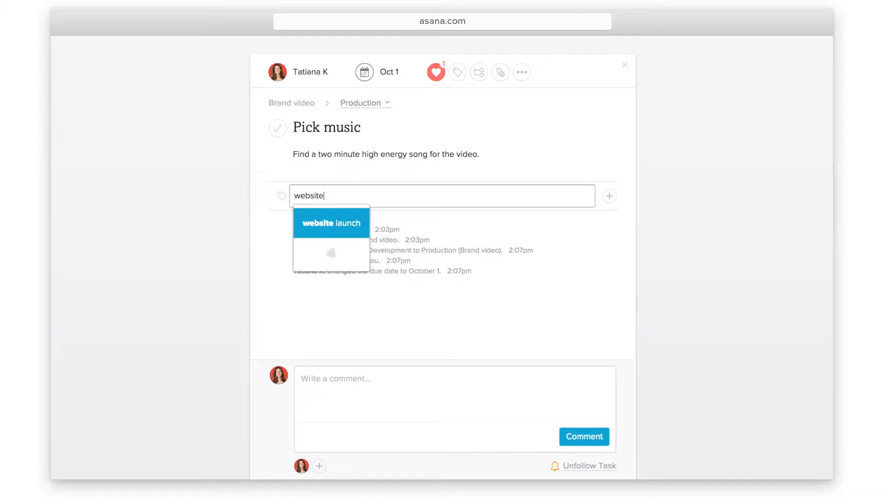
pyautogui.click(359, 218)
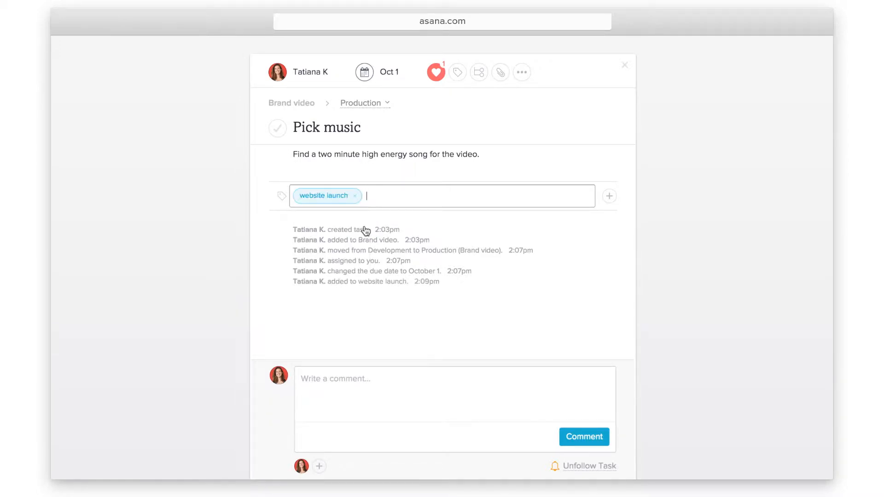
# Add subtasks Brainstorm songs, Select final clip and Get approval to Pick music
pyautogui.click(479, 85)
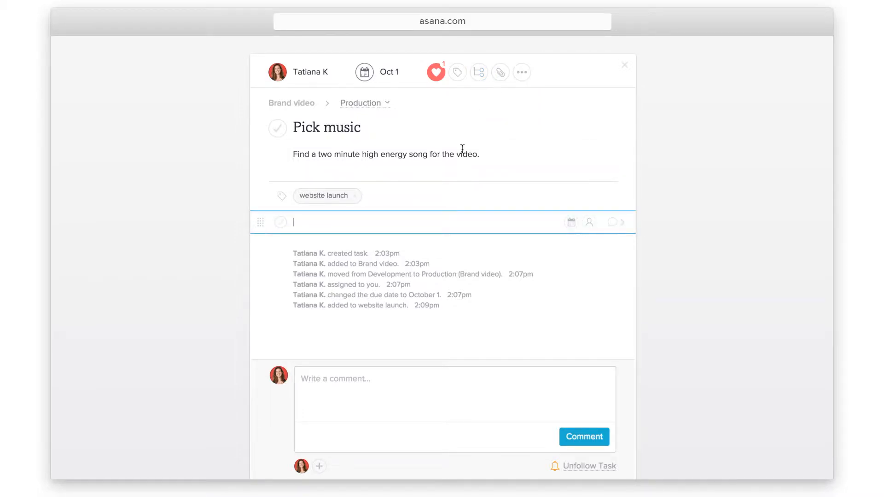
pyautogui.write('Brainstorm songs')
pyautogui.press('Return')
pyautogui.write('Select final clip')
pyautogui.press('Return')
pyautogui.write('Get approval')
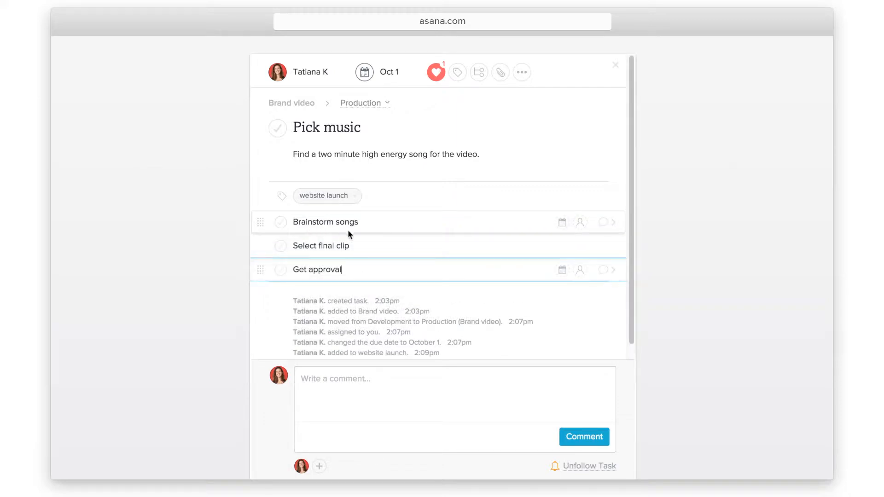
# Make Brainstorm songs due on the 18th and assign it to a teammate
pyautogui.click(562, 223)
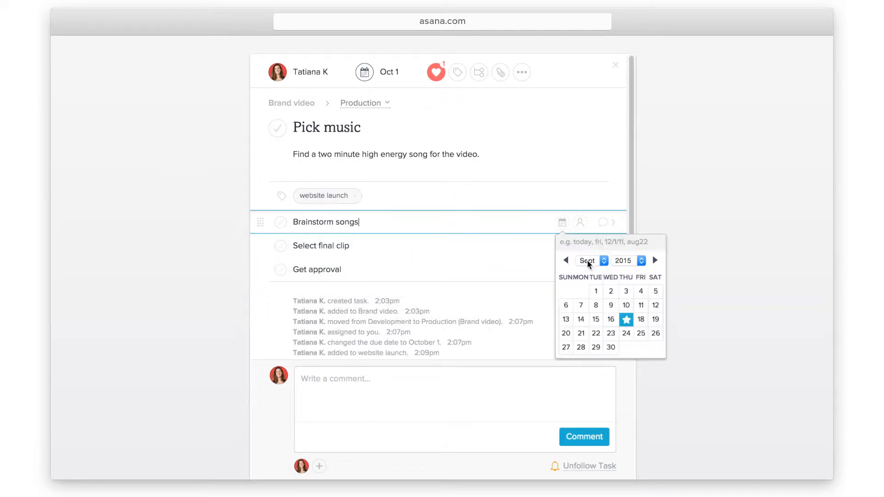
pyautogui.click(640, 319)
pyautogui.click(580, 223)
pyautogui.write('jo')
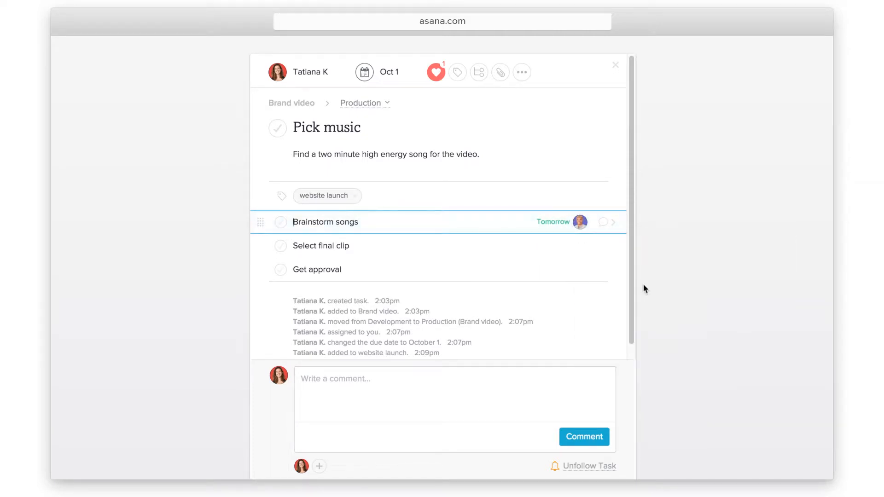
# Attach the 213_full_out-of-the-bubble_0151.mp3 file from the computer
pyautogui.click(500, 74)
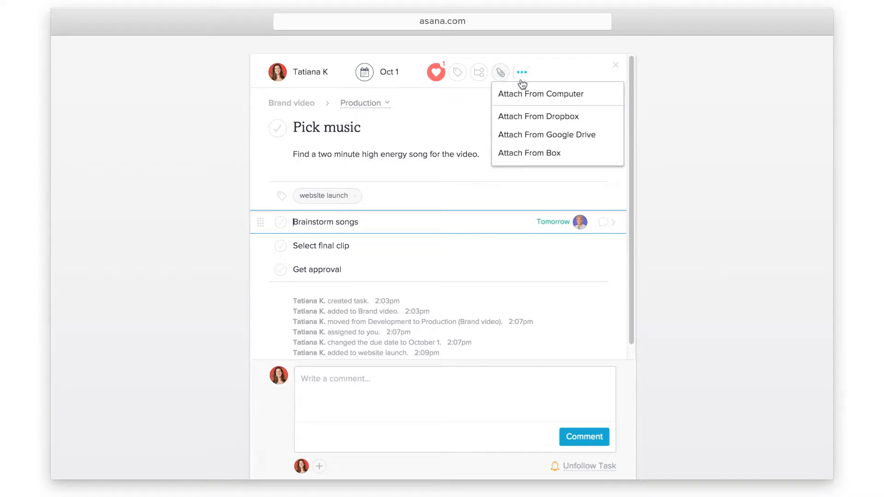
pyautogui.click(611, 105)
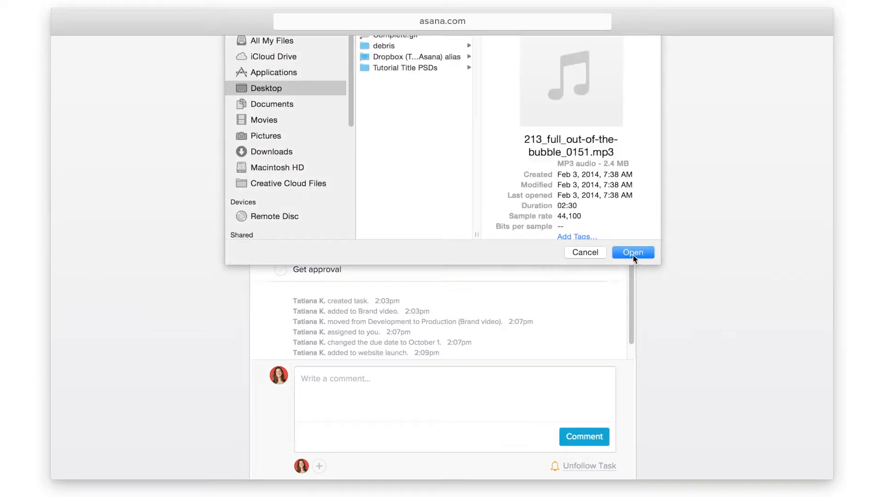
pyautogui.click(629, 251)
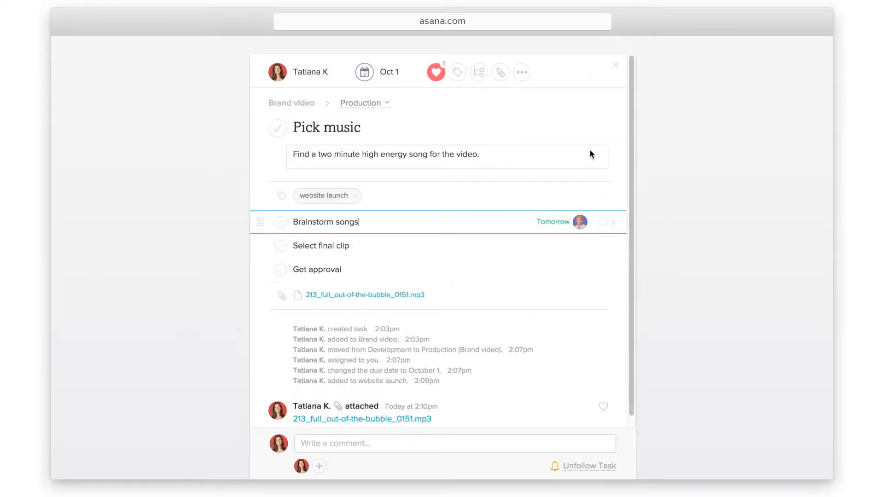
# Post the comment 'Who knows musicaaa welllll?' on Pick music
pyautogui.click(522, 74)
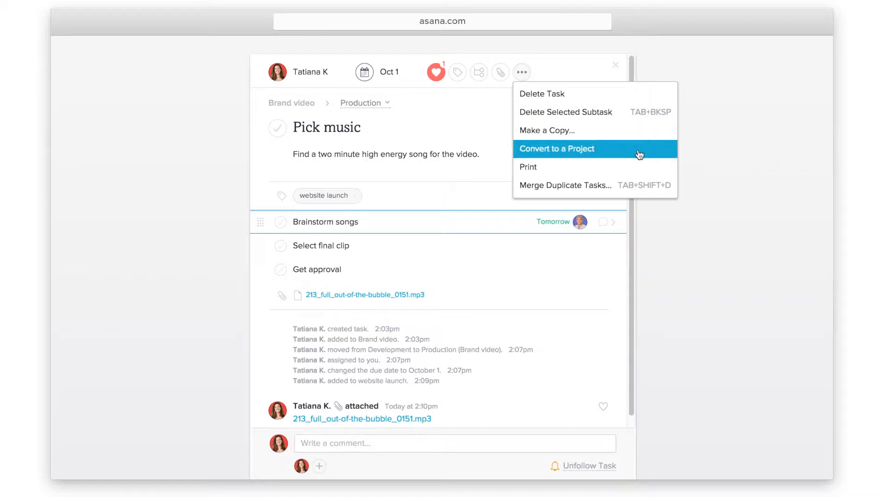
pyautogui.click(645, 210)
pyautogui.click(322, 443)
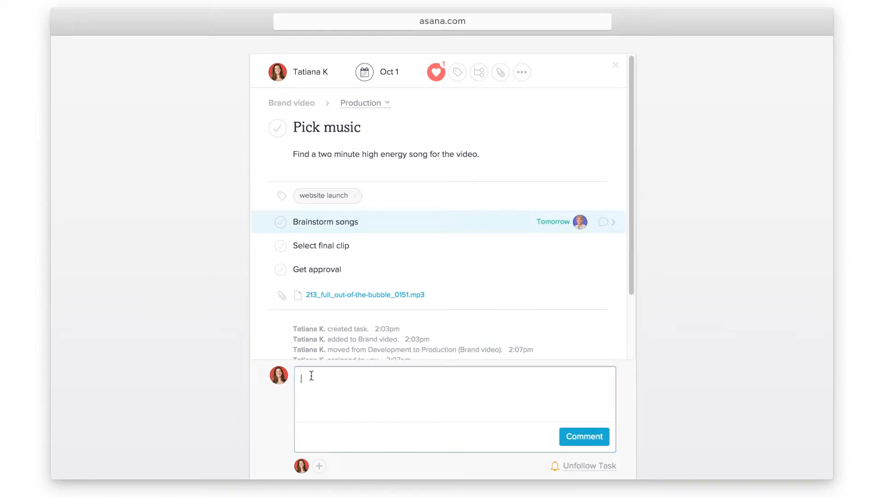
pyautogui.write('Who knows musicaaa welllll?')
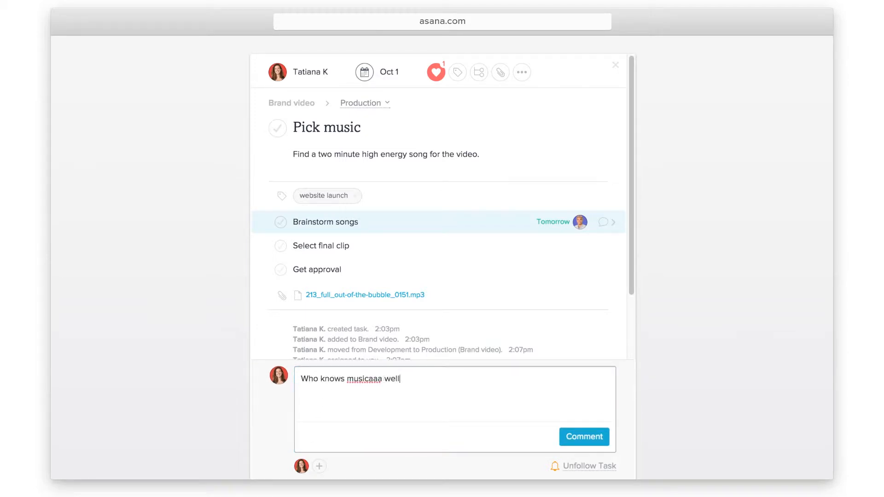
pyautogui.click(563, 442)
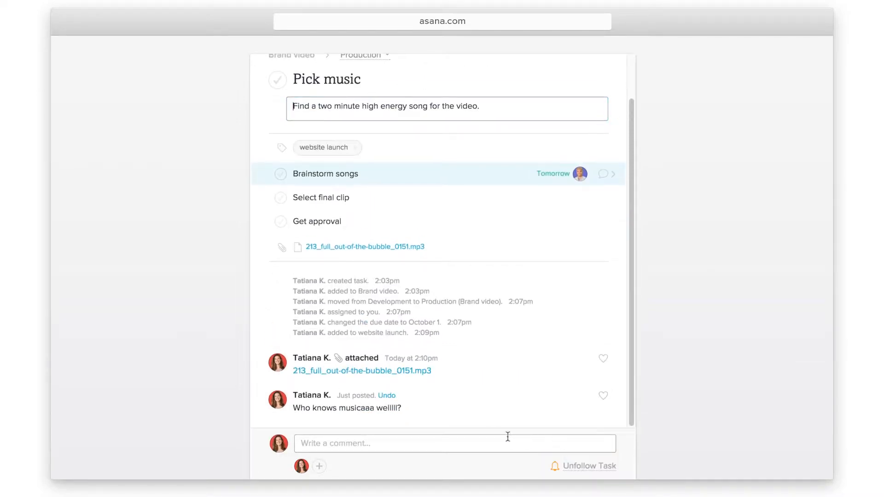
# Undo the misspelled comment and repost it as 'Who knows music well?'
pyautogui.click(392, 397)
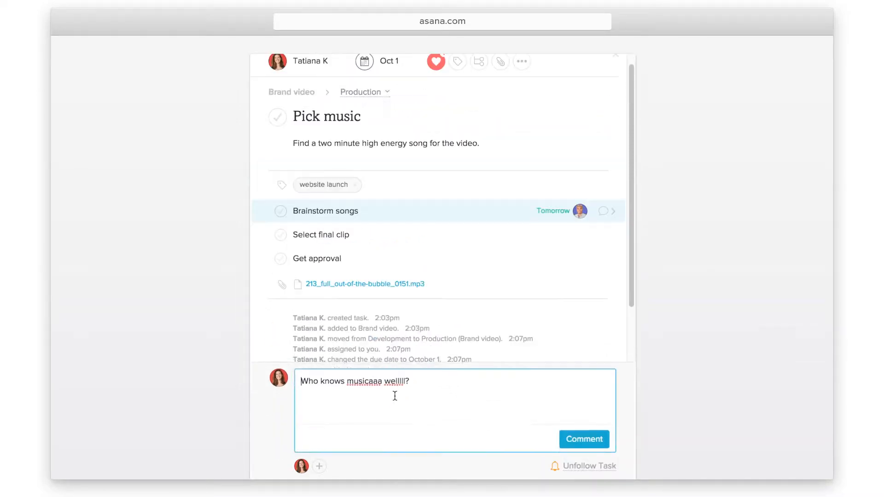
pyautogui.press('BackSpace')
pyautogui.press('BackSpace')
pyautogui.press('BackSpace')
pyautogui.press('BackSpace')
pyautogui.press('BackSpace')
pyautogui.press('BackSpace')
pyautogui.press('BackSpace')
pyautogui.press('BackSpace')
pyautogui.press('BackSpace')
pyautogui.press('BackSpace')
pyautogui.press('BackSpace')
pyautogui.press('BackSpace')
pyautogui.write('well?')
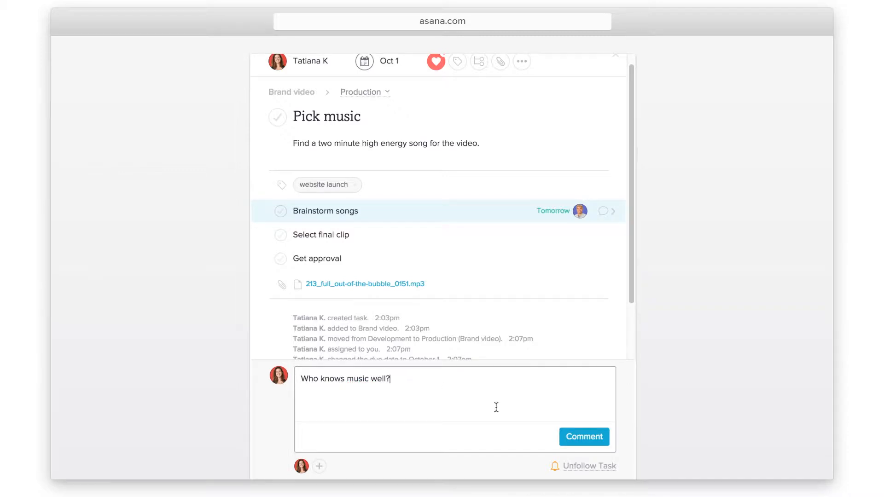
pyautogui.click(567, 434)
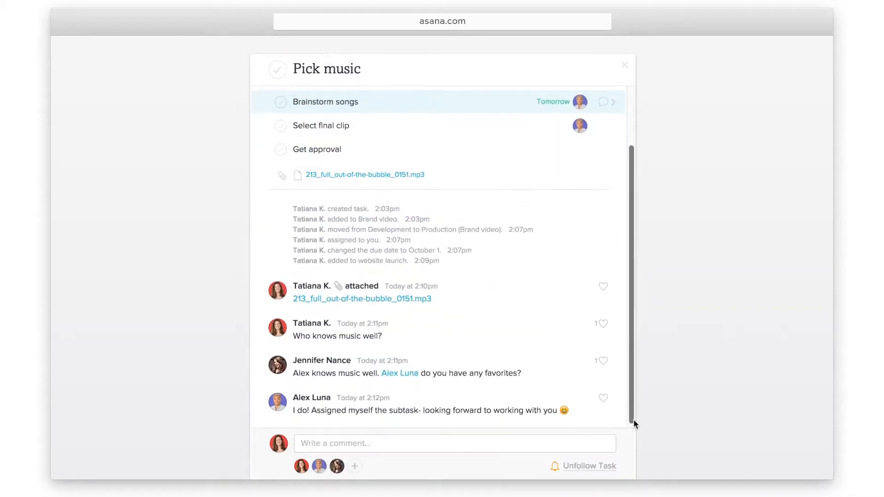
pyautogui.moveTo(633, 420); pyautogui.dragTo(632, 433)
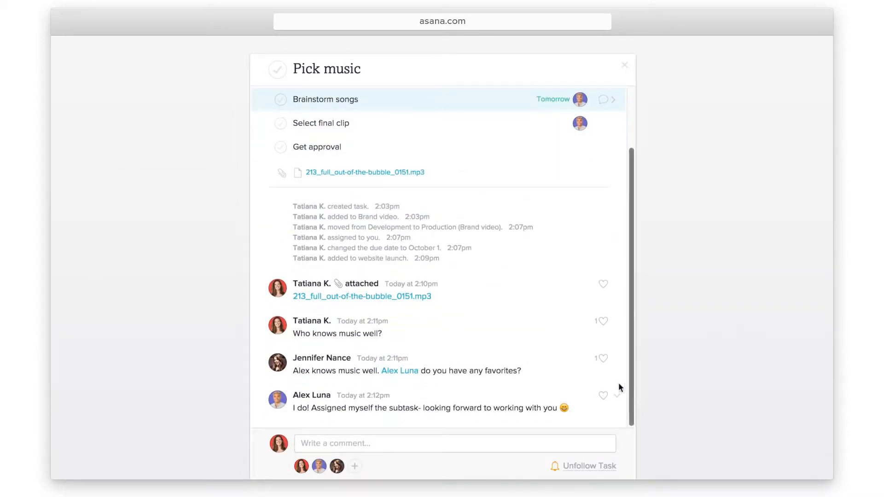
pyautogui.click(603, 361)
pyautogui.click(603, 398)
pyautogui.click(616, 397)
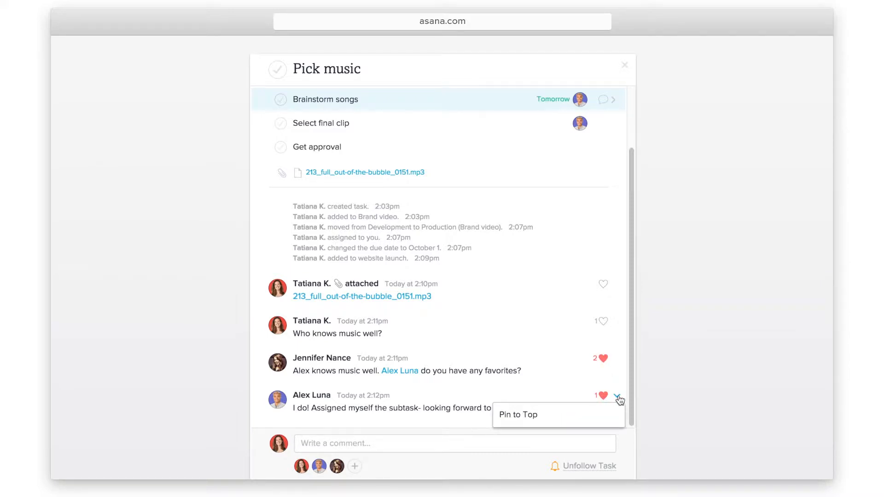
pyautogui.click(600, 415)
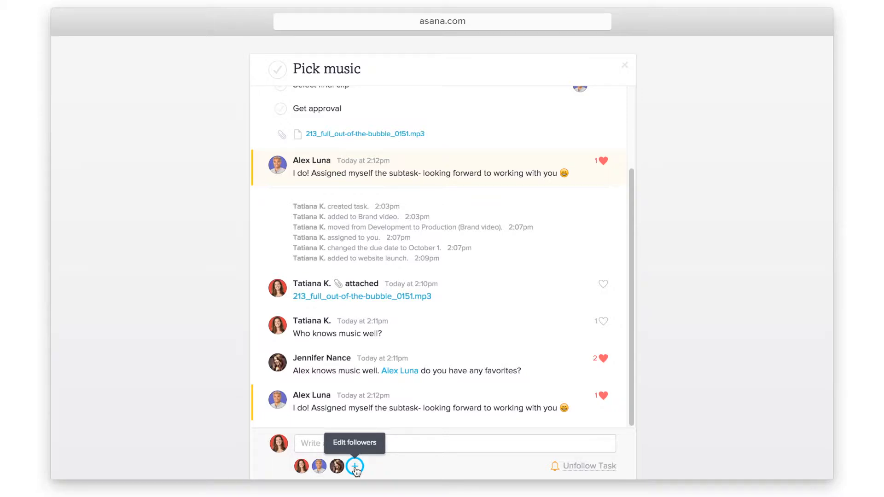
# Add a teammate as a fourth follower of Pick music, then close the full task view
pyautogui.click(355, 467)
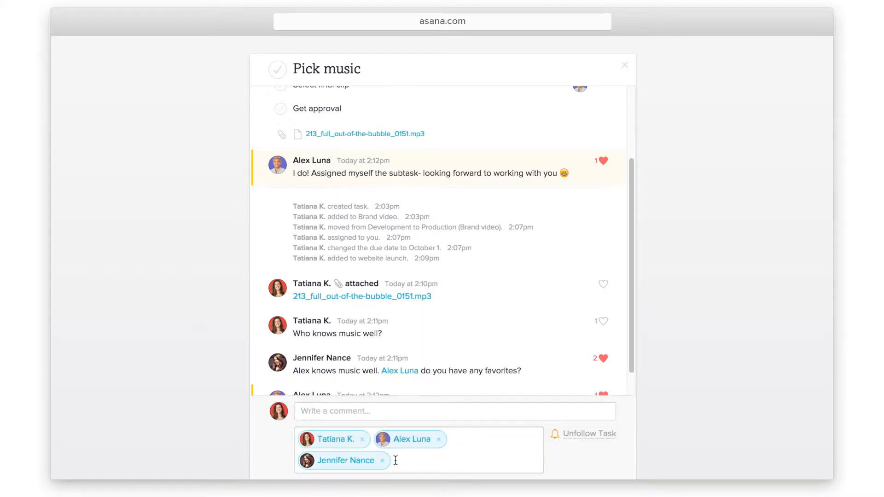
pyautogui.write('je')
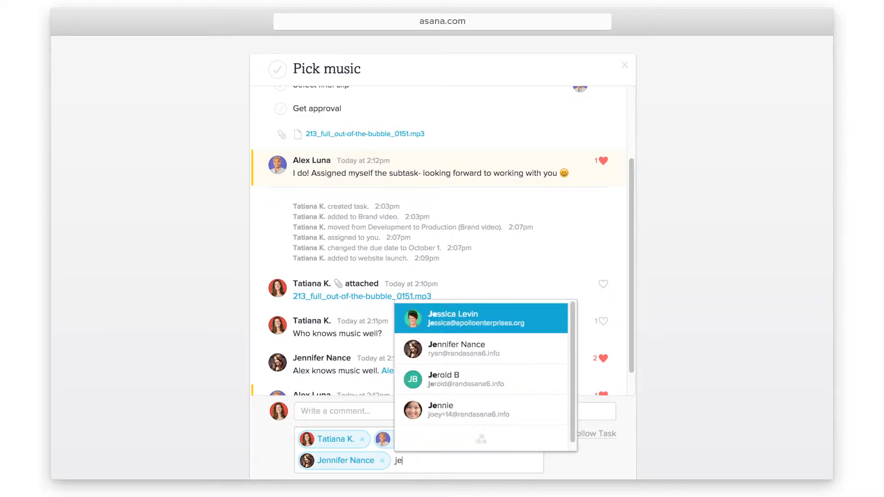
pyautogui.write('ssica')
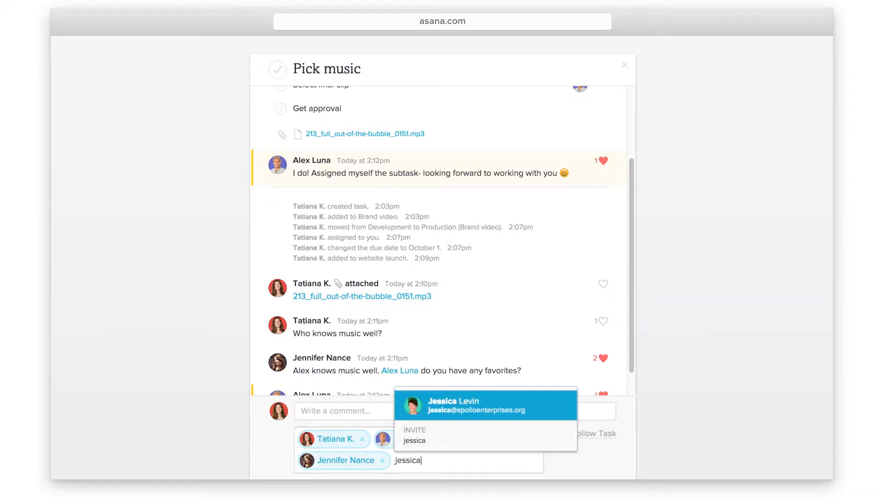
pyautogui.press('Return')
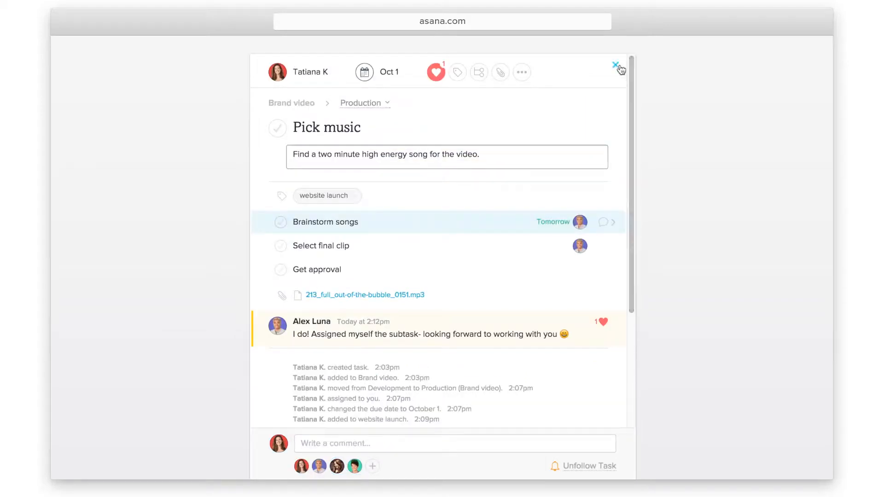
pyautogui.click(616, 66)
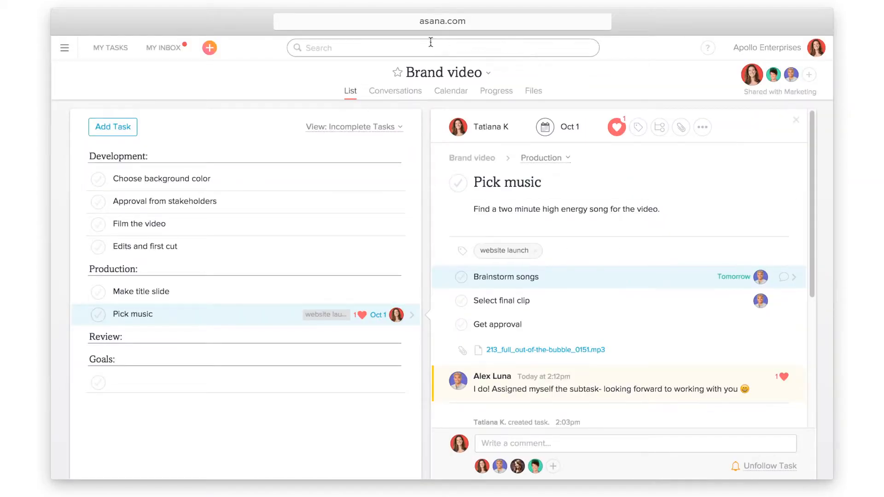
# Open the orange quick-add menu and dismiss it without creating anything
pyautogui.click(213, 50)
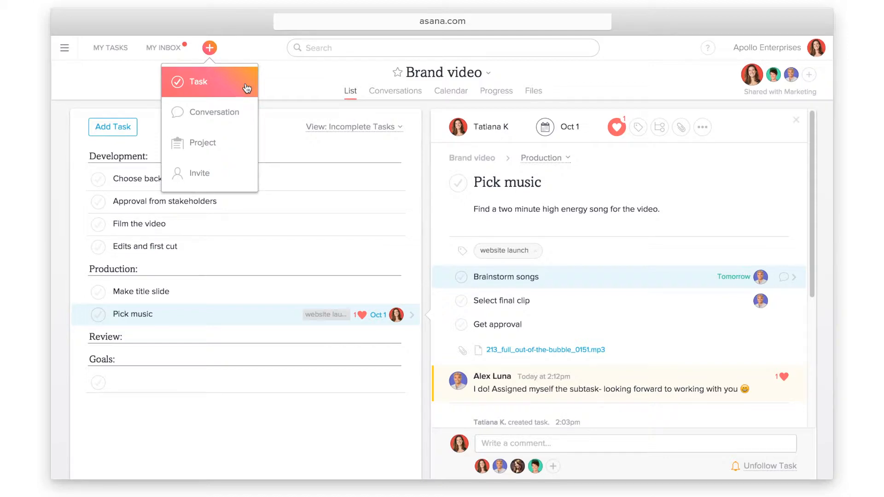
pyautogui.click(310, 68)
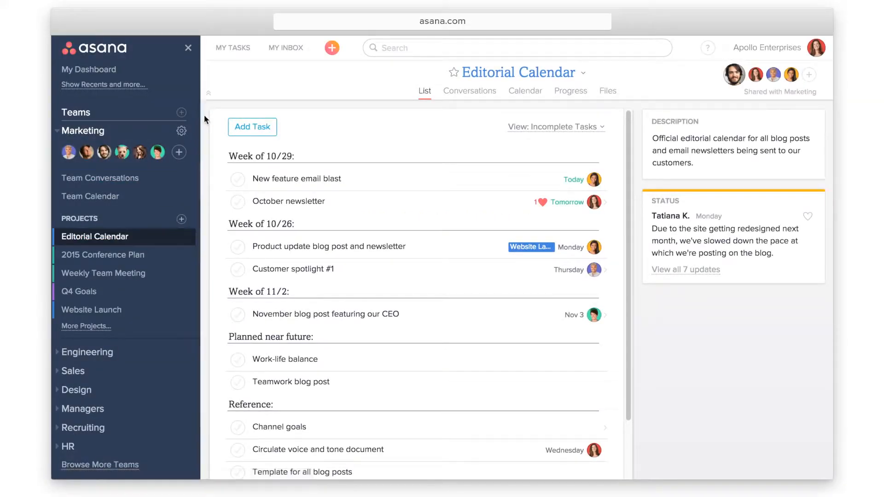
# Collapse the sidebar, complete New feature email blast, and move October newsletter under Week of 10/26
pyautogui.click(188, 48)
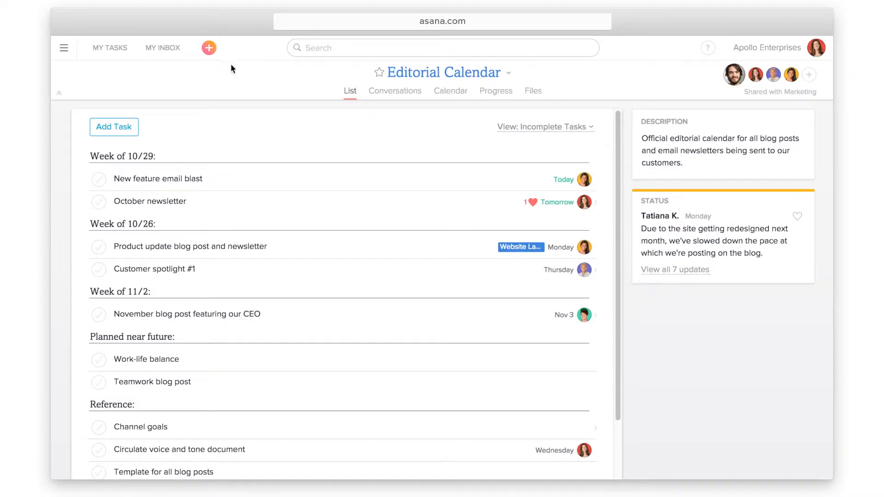
pyautogui.click(508, 74)
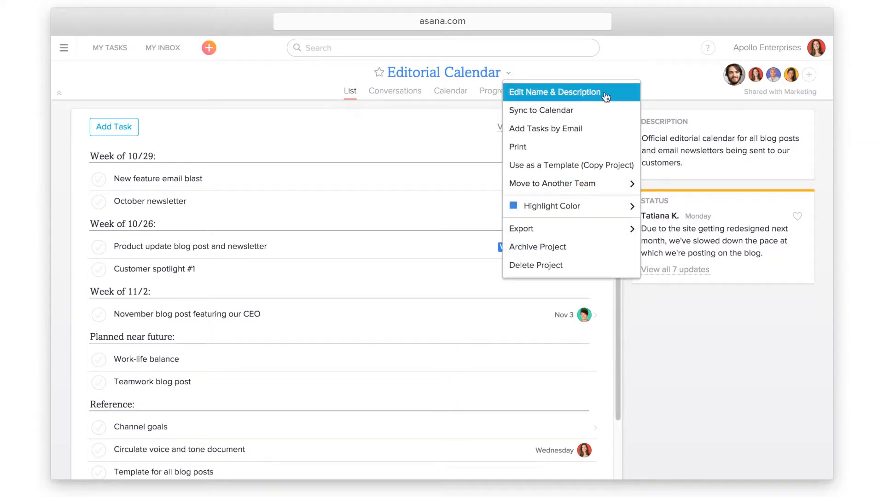
pyautogui.press('Escape')
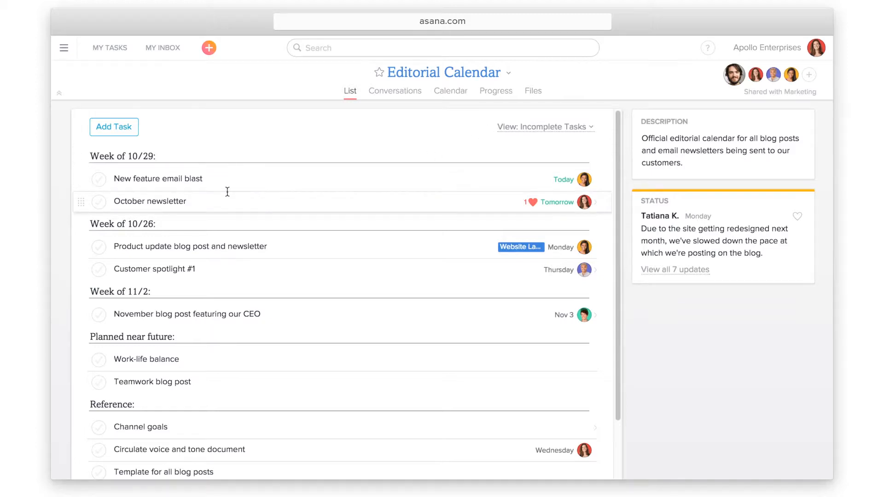
pyautogui.click(100, 180)
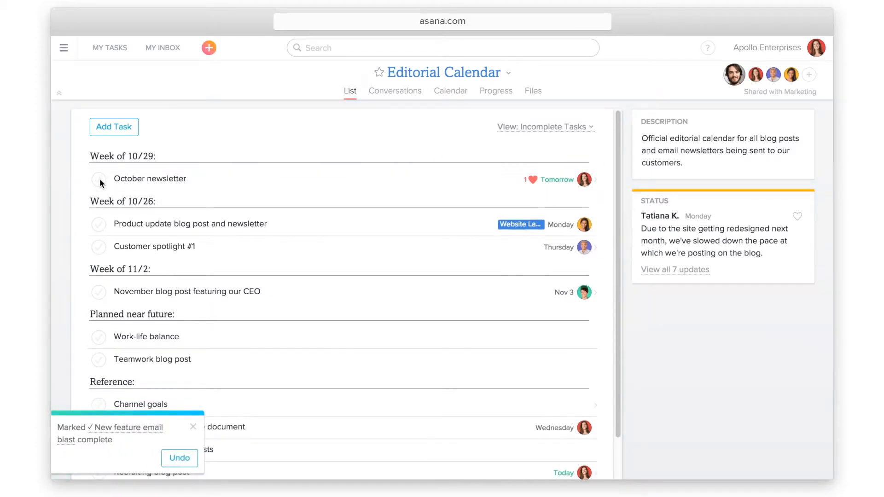
pyautogui.moveTo(84, 178); pyautogui.dragTo(82, 212)
# Open October newsletter's details, save the list view as everyone's default, and view Conversations
pyautogui.click(173, 201)
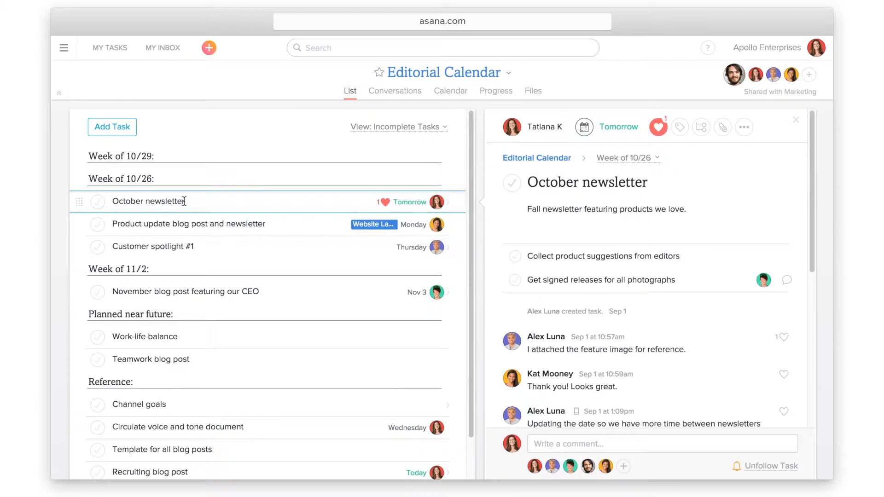
pyautogui.click(425, 127)
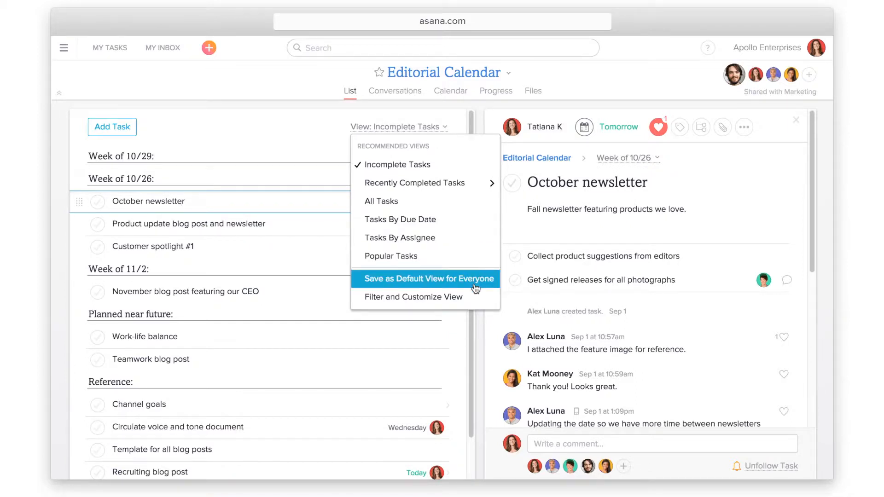
pyautogui.click(475, 288)
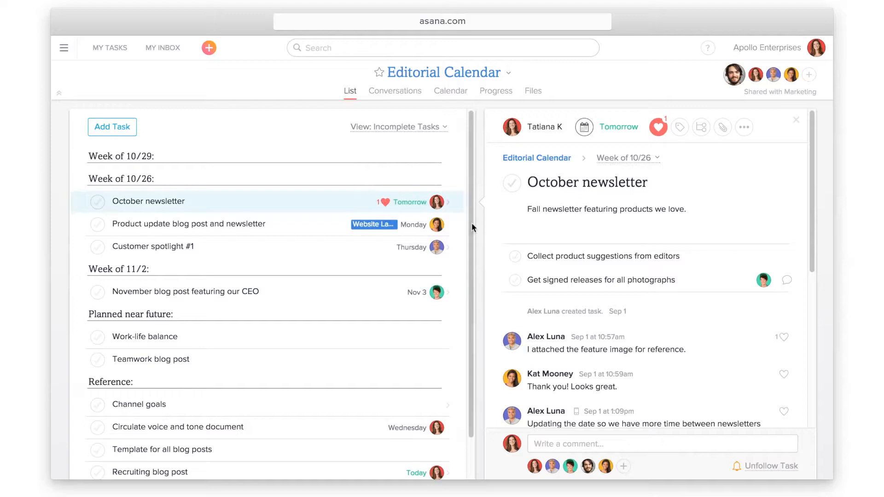
pyautogui.click(404, 95)
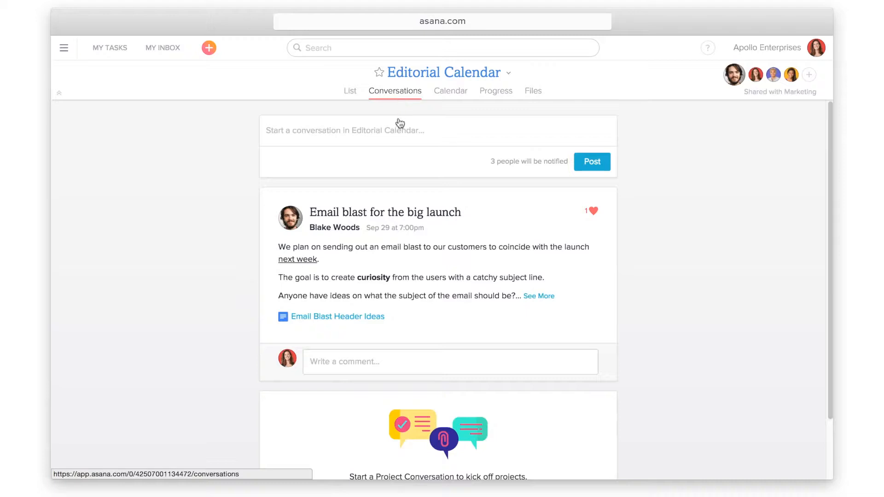
# Post a 'Brainstorm ideas for blog post' conversation asking 'Does anyone have ideas for future blog posts?'
pyautogui.click(388, 130)
pyautogui.write('Brainstorm ideas for blog post')
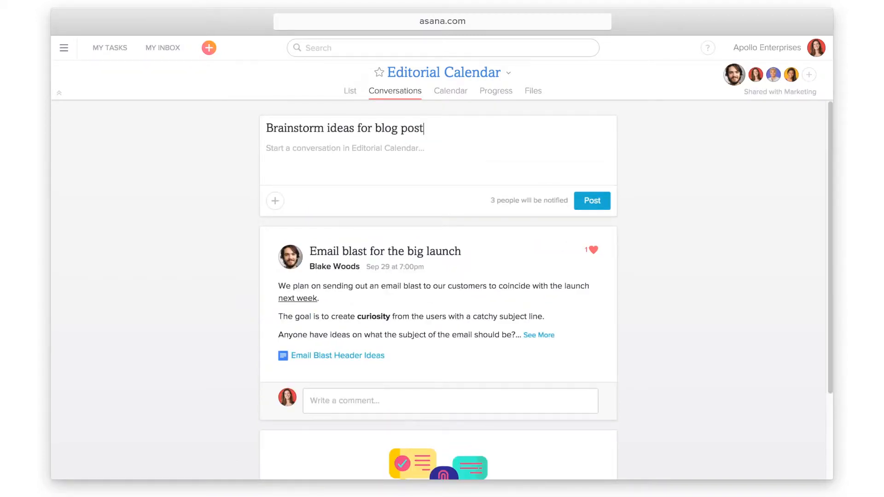
pyautogui.press('Tab')
pyautogui.write('Does anyone have ideas for future blog posts?')
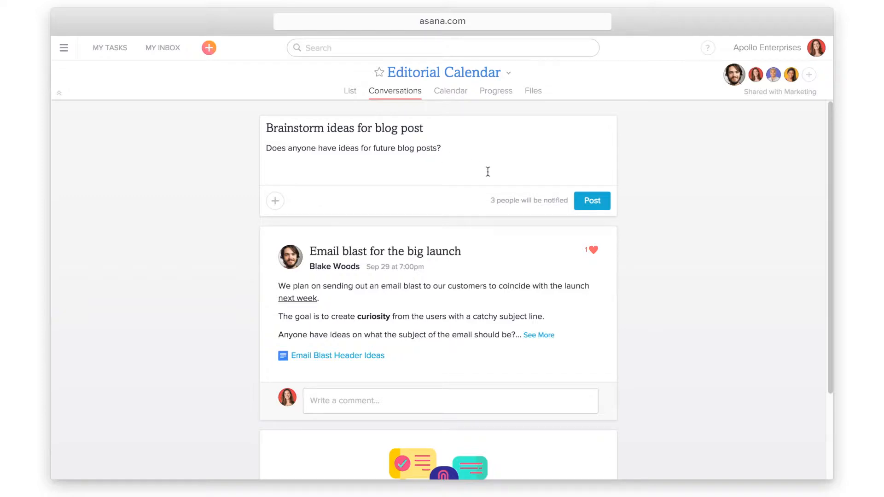
pyautogui.click(585, 204)
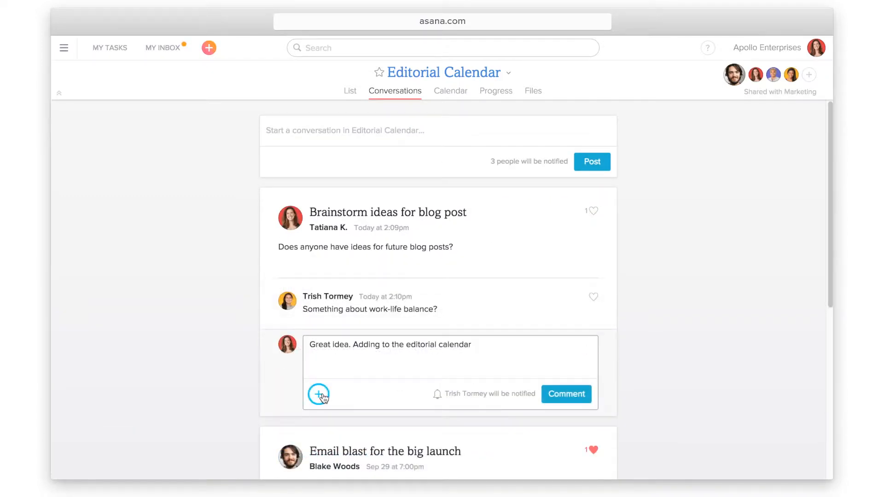
# Reply with a new linked task 'Work-life balance blog post', then view the project calendar
pyautogui.click(319, 395)
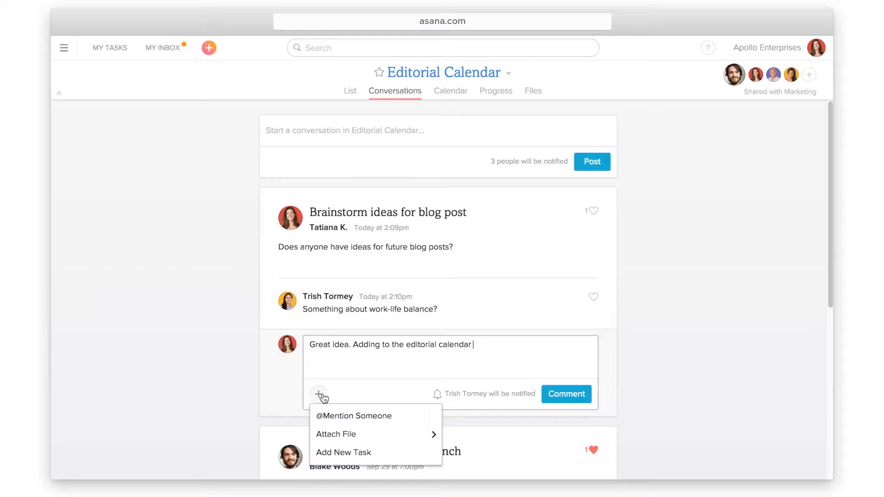
pyautogui.click(383, 454)
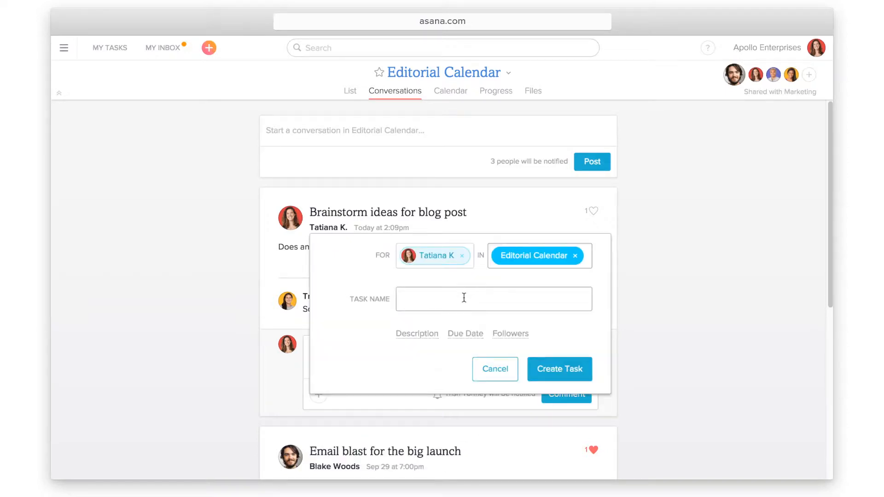
pyautogui.write('Work-life balance blog post')
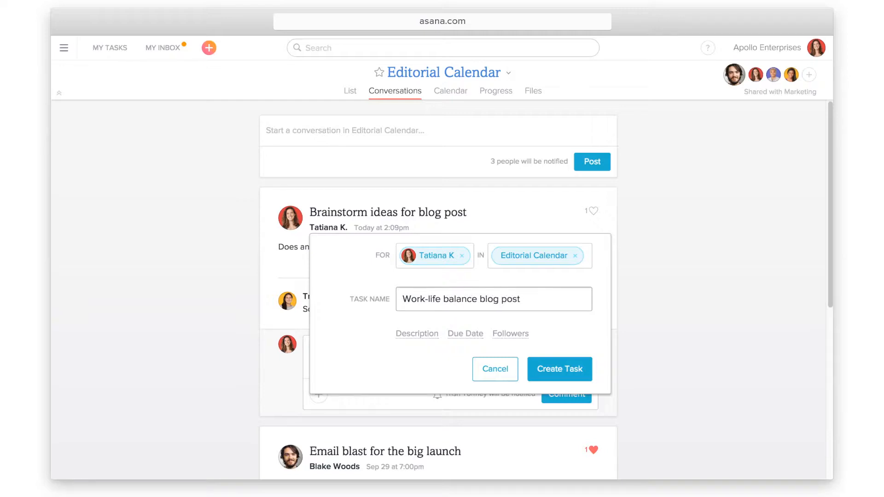
pyautogui.click(564, 374)
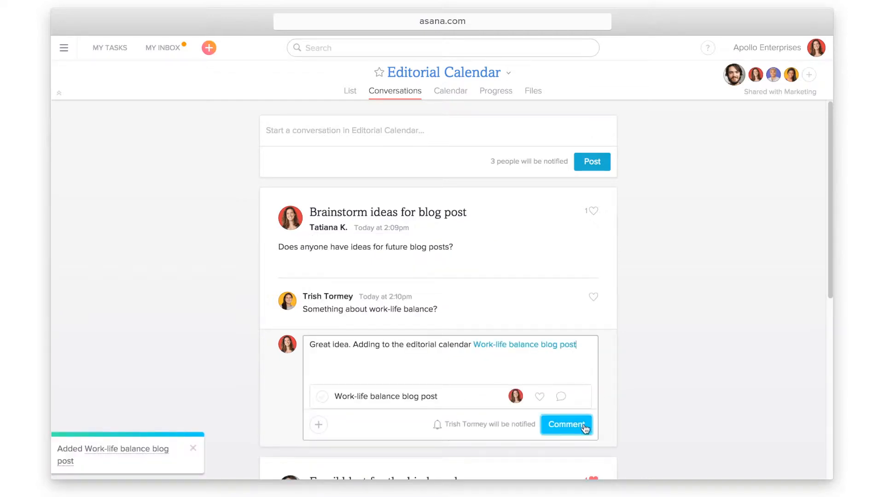
pyautogui.click(583, 428)
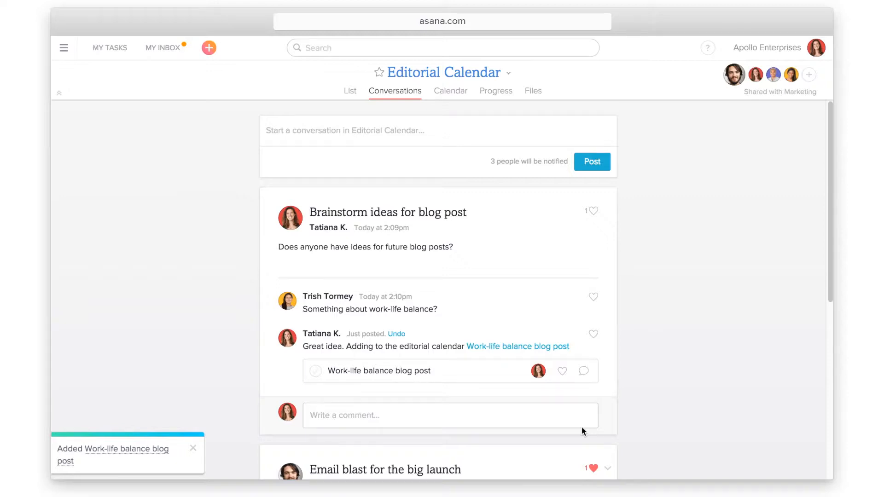
pyautogui.click(445, 92)
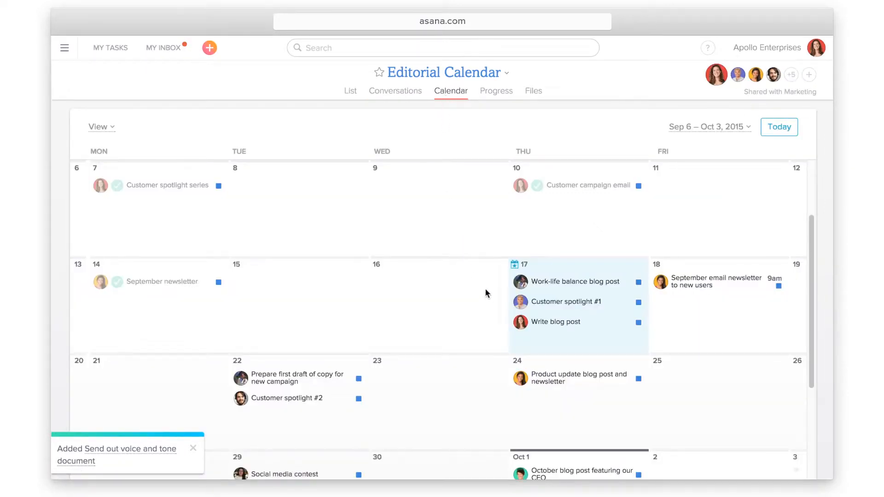
# Move Customer spotlight #1 from Thursday 17 to Friday 18, then open the Progress view
pyautogui.moveTo(548, 305); pyautogui.dragTo(662, 307)
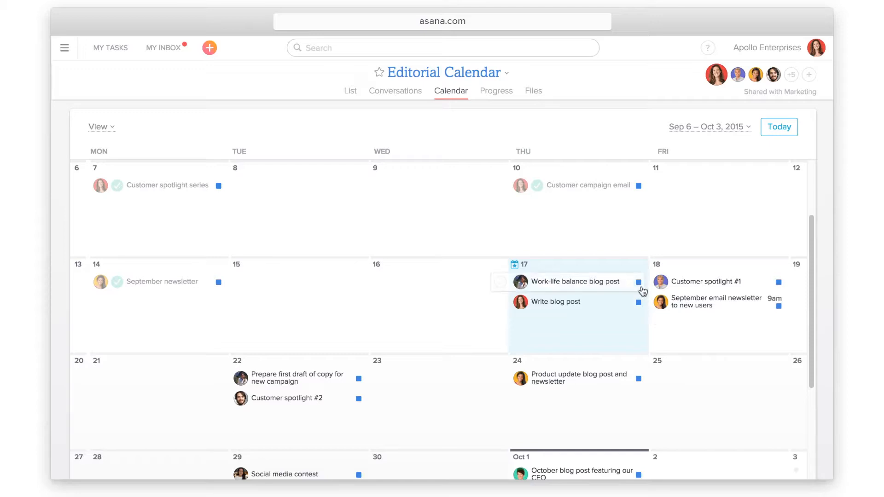
pyautogui.click(496, 94)
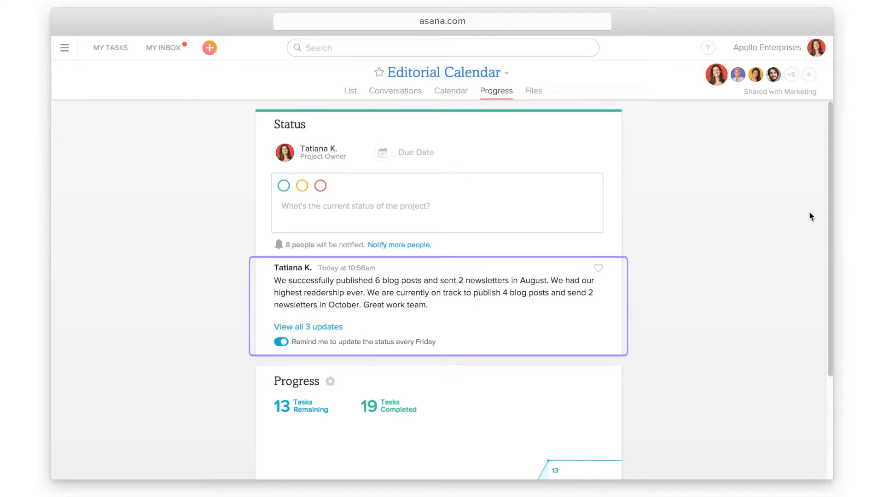
# Scroll down to the Editorial Calendar's progress chart and view the project's attached files
pyautogui.scroll(-3, 809, 212)
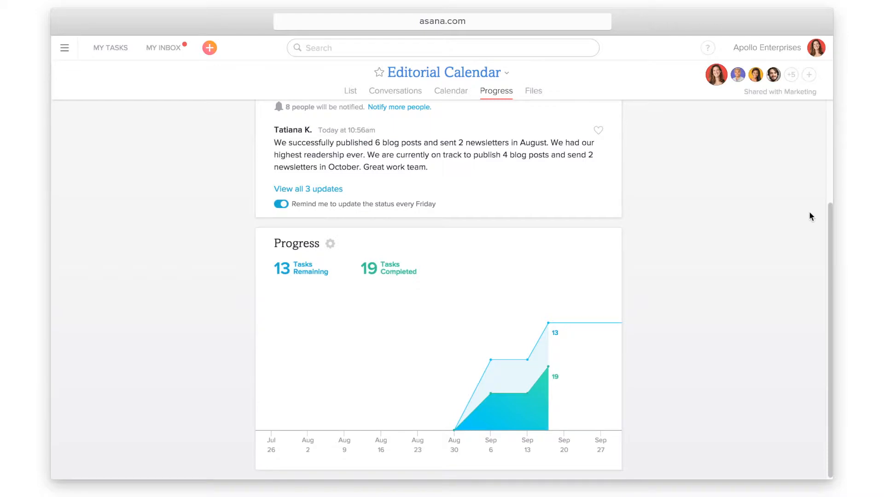
pyautogui.click(534, 93)
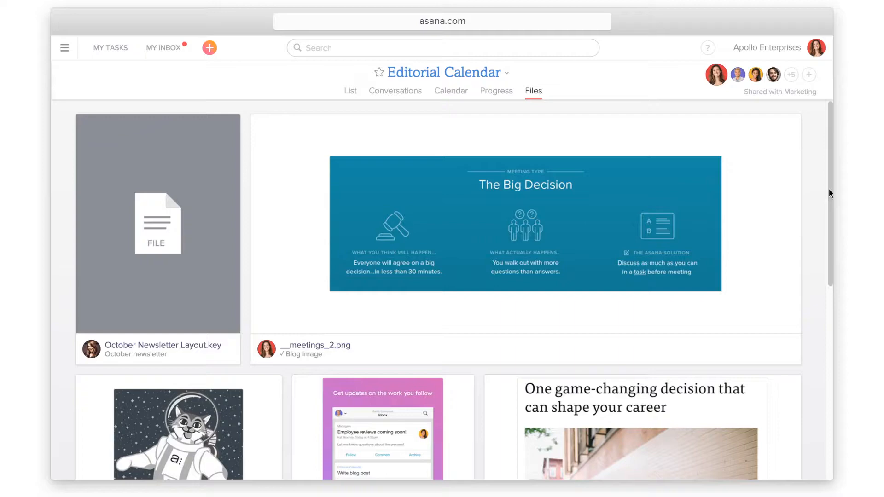
# Scroll through the Editorial Calendar overview and open the project's title dropdown menu
pyautogui.scroll(-4, 828, 192)
pyautogui.scroll(-5, 825, 186)
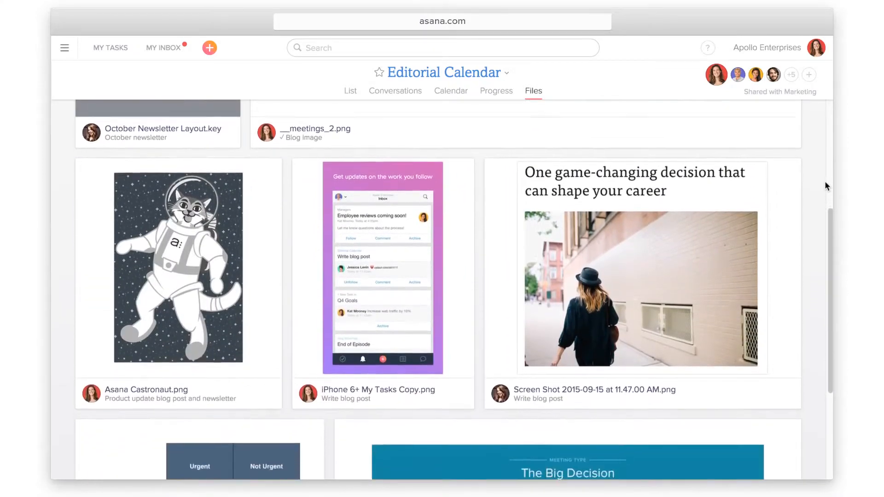
pyautogui.scroll(7, 824, 185)
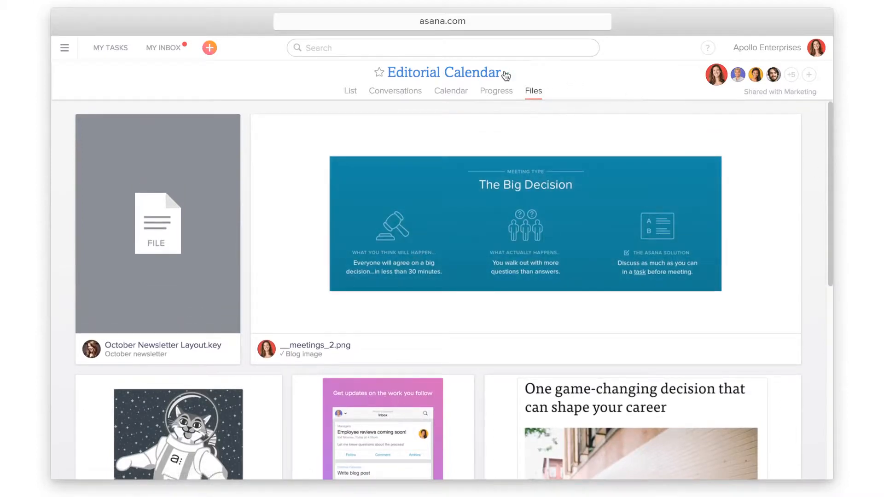
pyautogui.click(506, 73)
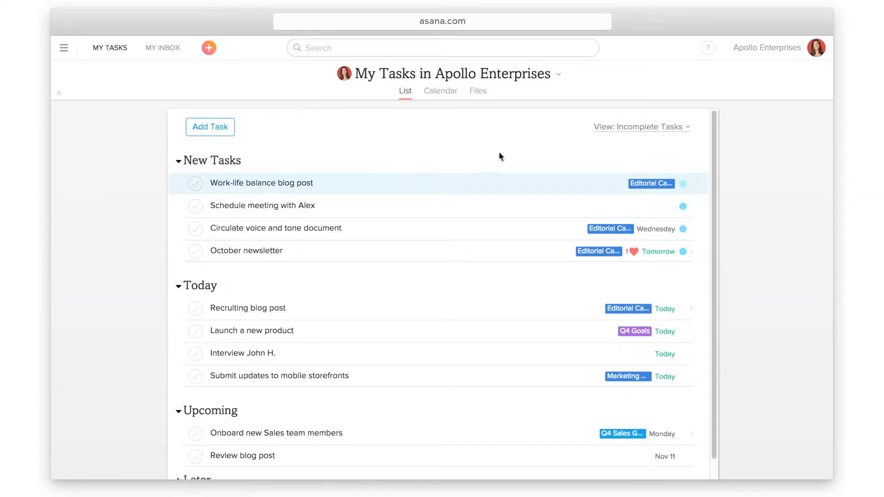
# Drag the Review launch plan task, due Oct 30, from New Tasks into Upcoming
pyautogui.moveTo(713, 140); pyautogui.dragTo(715, 160)
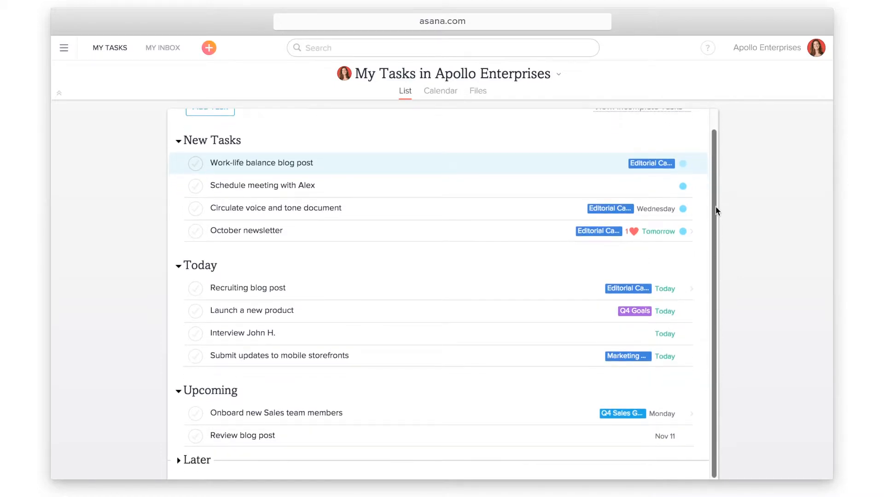
pyautogui.moveTo(716, 160); pyautogui.dragTo(713, 116)
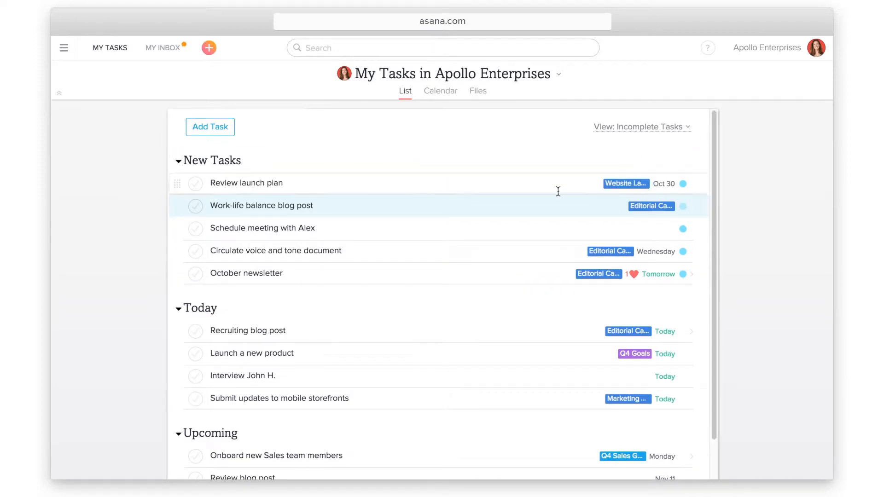
pyautogui.moveTo(177, 185); pyautogui.dragTo(173, 436)
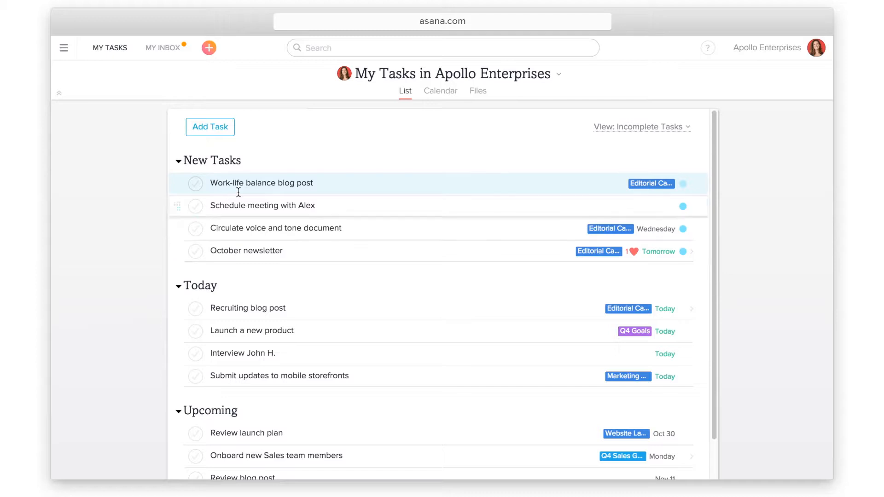
# Schedule the Work-life balance blog post for Today and the meeting task for Upcoming
pyautogui.click(321, 183)
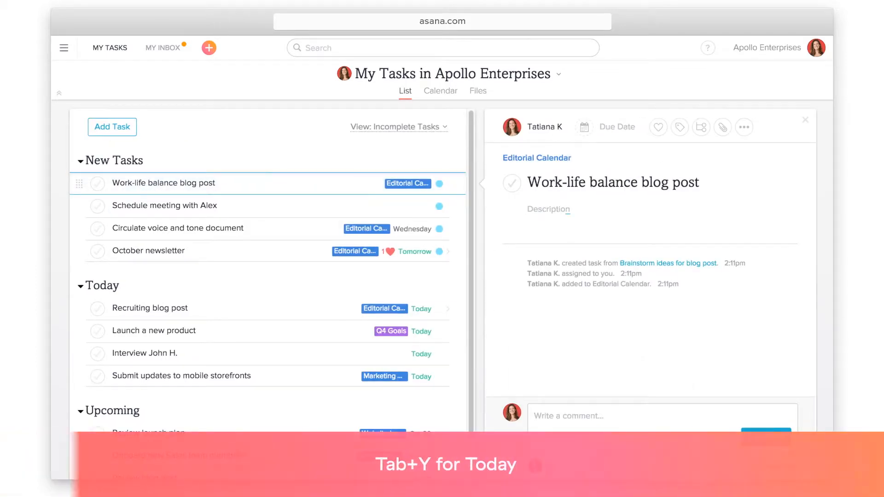
pyautogui.hotkey('Tab', 'y')
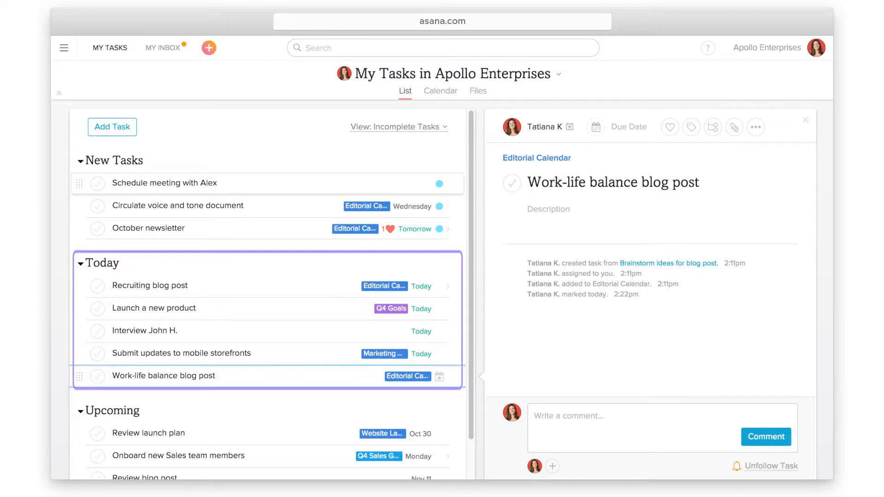
pyautogui.click(234, 183)
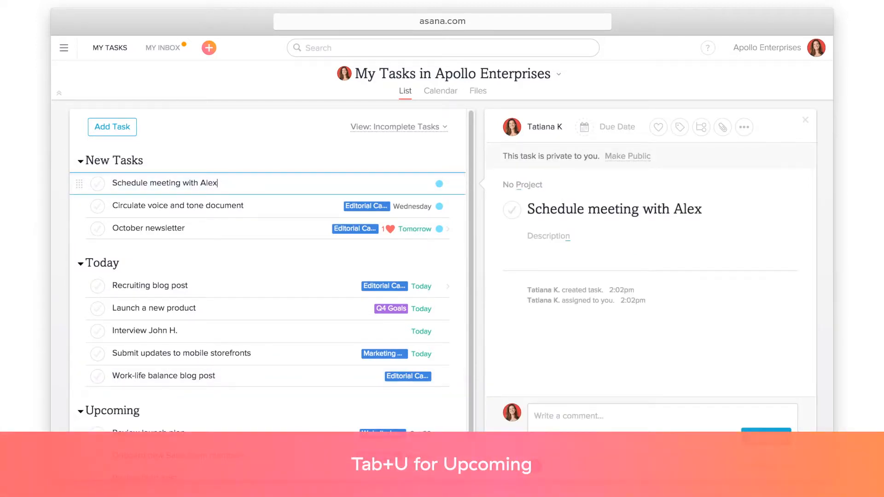
pyautogui.hotkey('Tab', 'u')
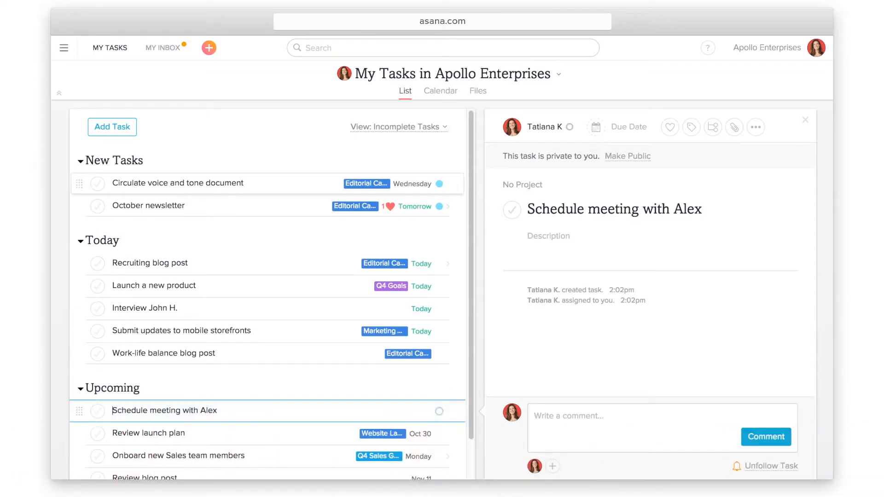
# Move the Circulate voice and tone document to Later and select the October newsletter task
pyautogui.click(261, 183)
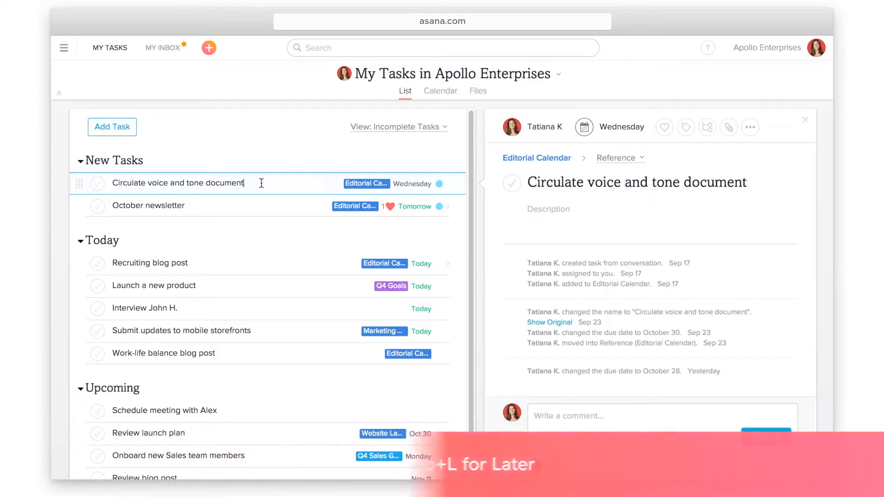
pyautogui.hotkey('Tab', 'l')
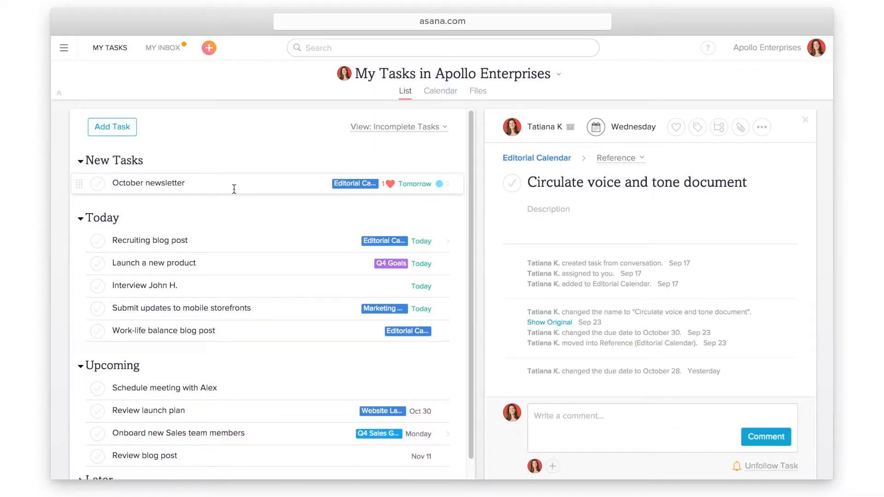
pyautogui.click(211, 186)
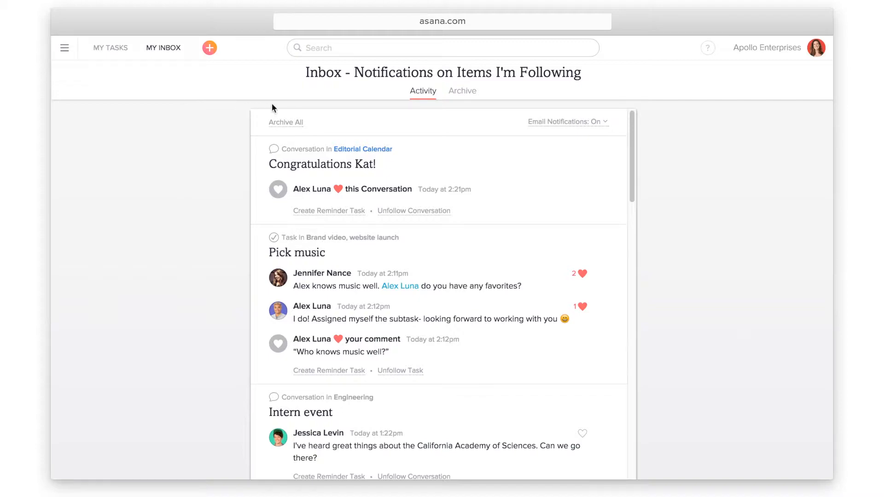
# Archive the congratulations notification at the top of the inbox
pyautogui.click(511, 183)
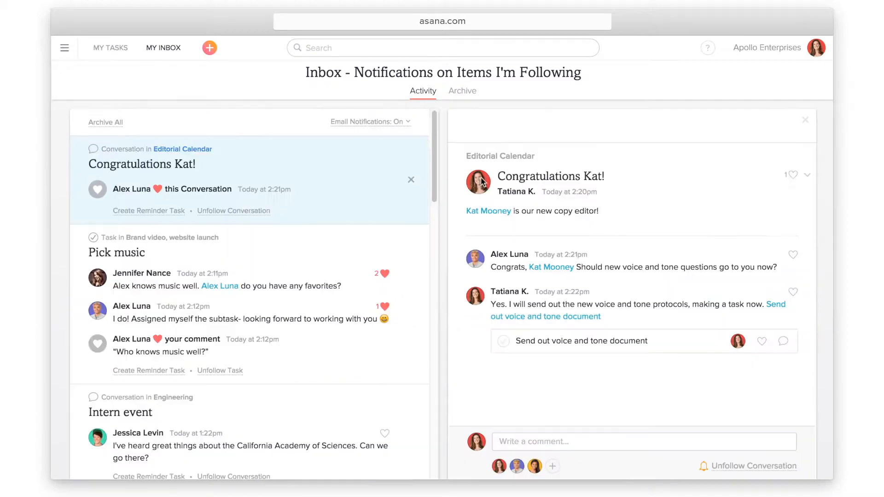
pyautogui.click(414, 206)
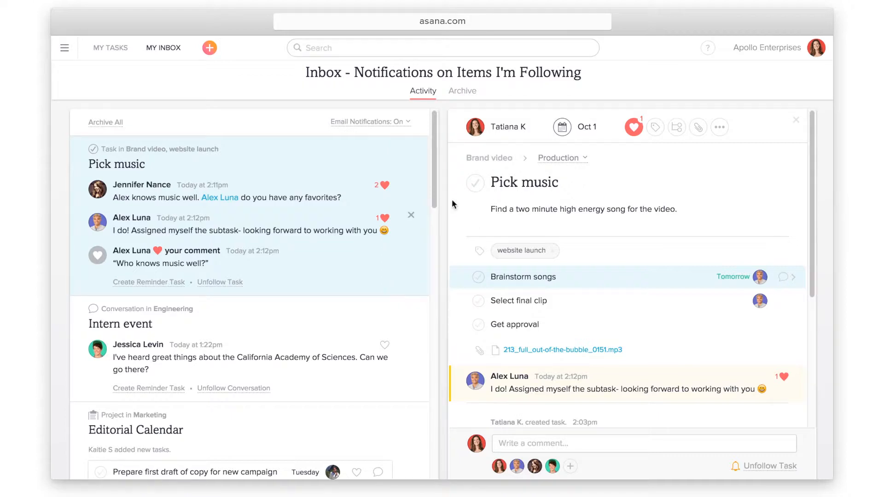
pyautogui.scroll(-3, 528, 211)
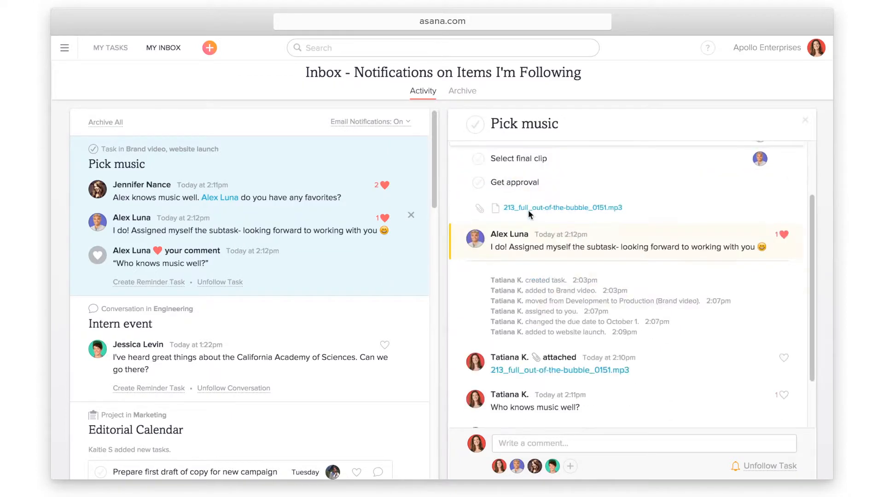
pyautogui.scroll(-2, 529, 209)
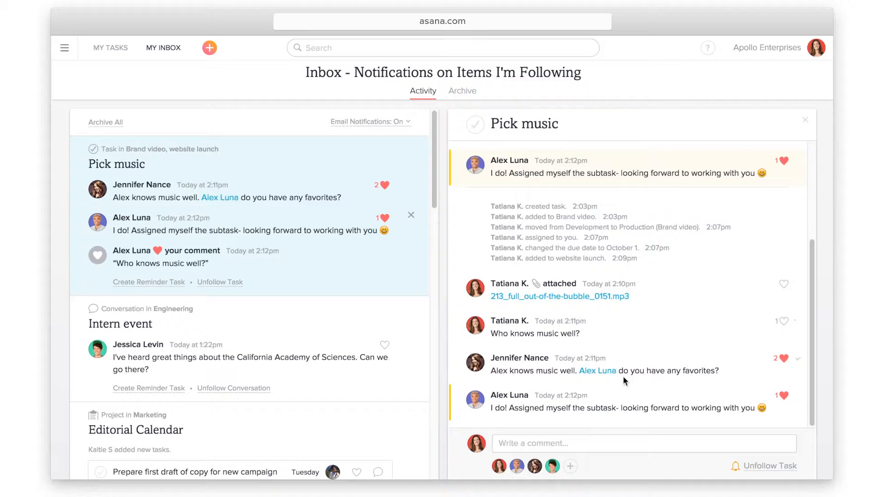
# Comment 'Me too! Setting up a kick-off meeting for tomorrow!' on Pick music, then archive it
pyautogui.click(499, 443)
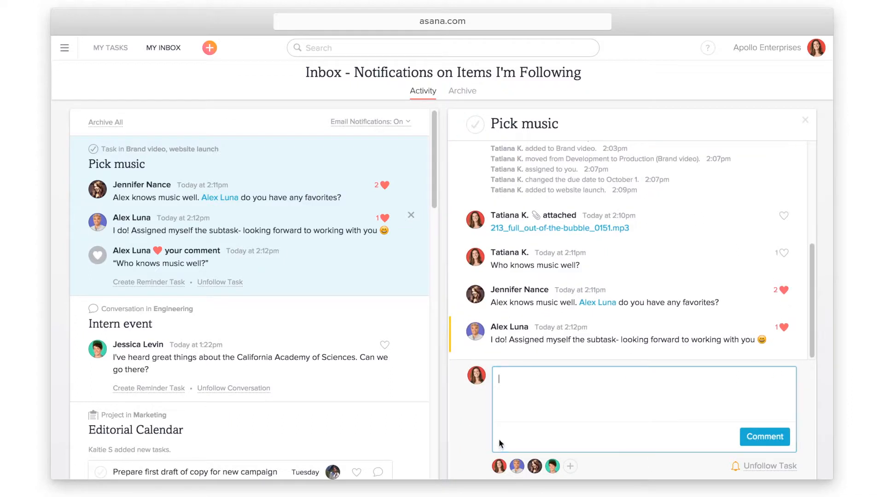
pyautogui.write('Me too')
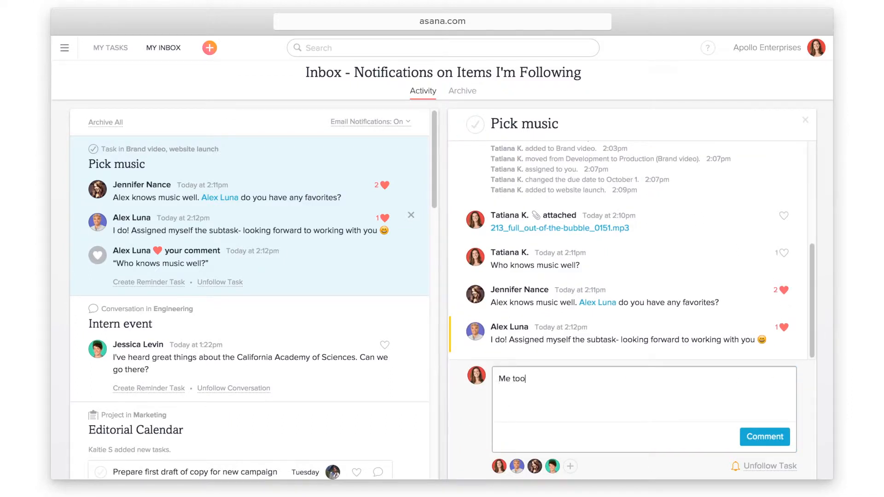
pyautogui.write('! Setting up a kick-off meeting for tomorrow!')
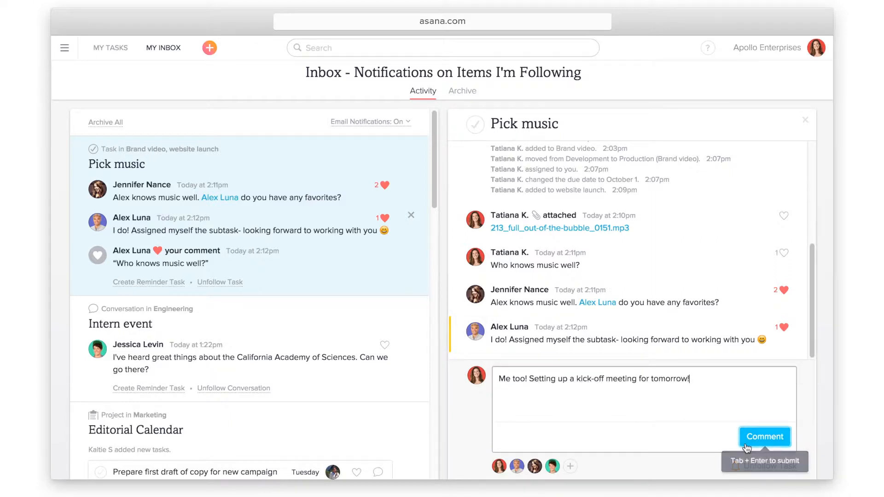
pyautogui.click(764, 436)
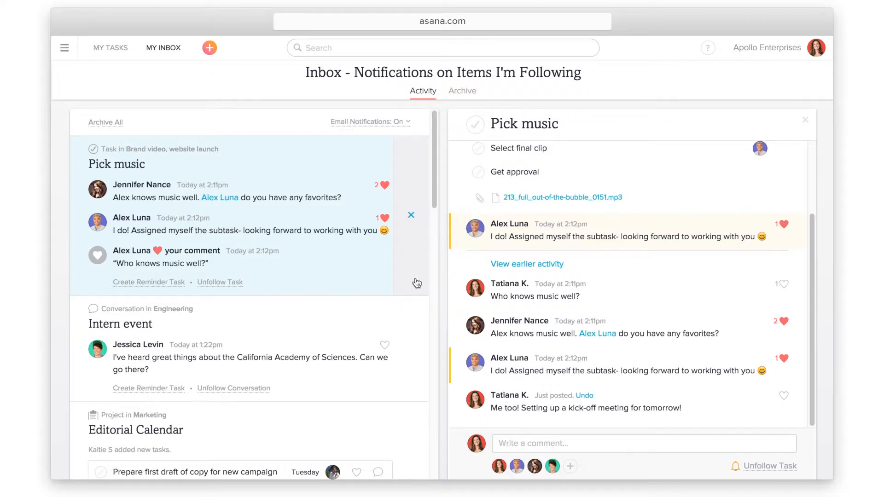
pyautogui.click(416, 216)
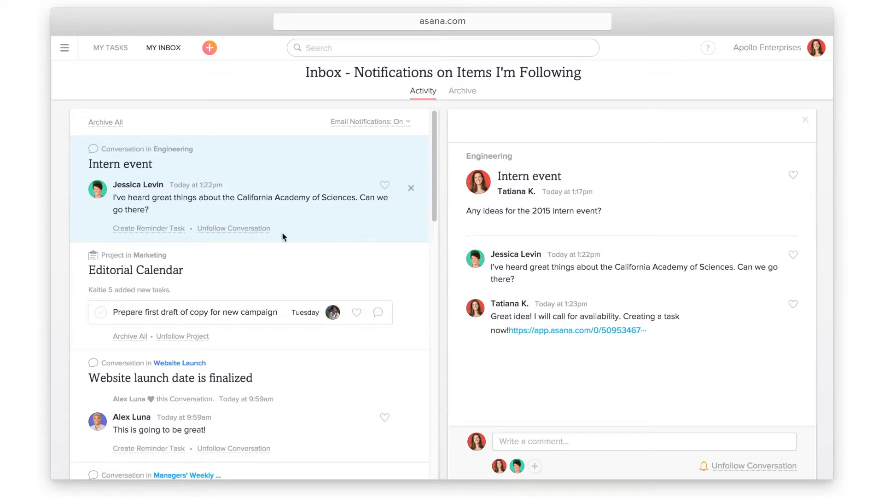
# Unfollow and archive the Intern event notification, leaving email notifications on
pyautogui.click(258, 235)
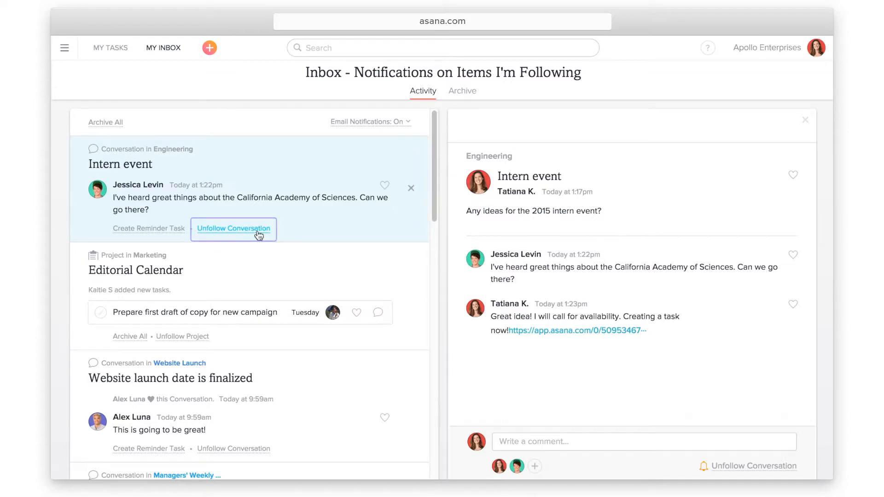
pyautogui.click(258, 235)
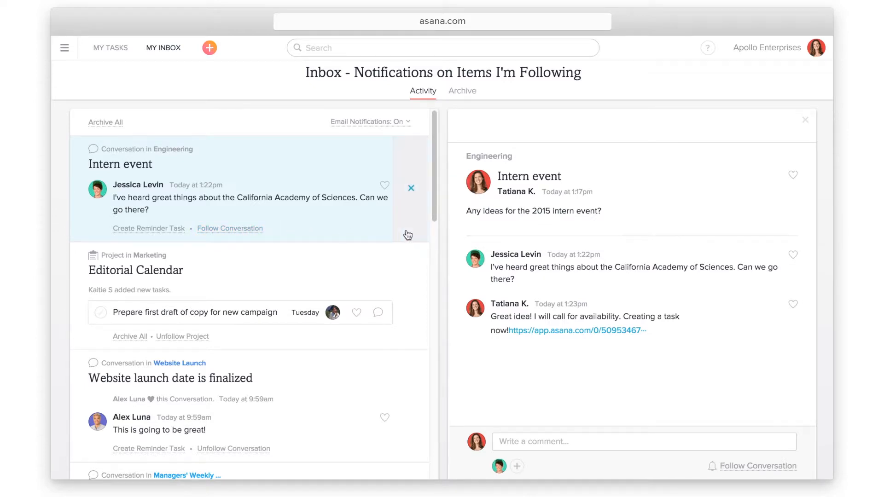
pyautogui.click(411, 233)
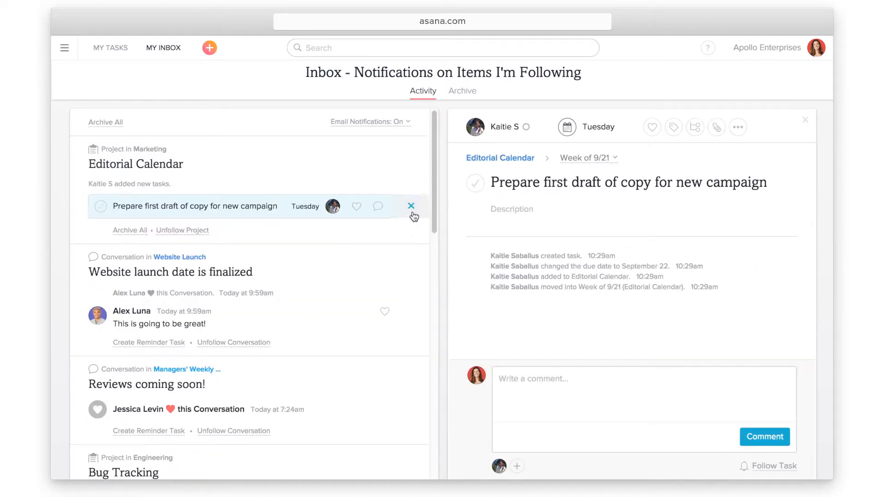
pyautogui.click(407, 124)
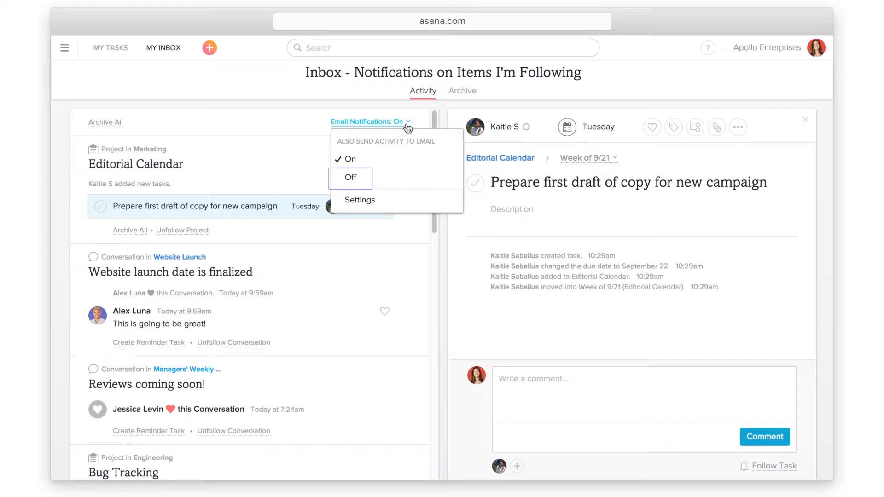
pyautogui.click(407, 125)
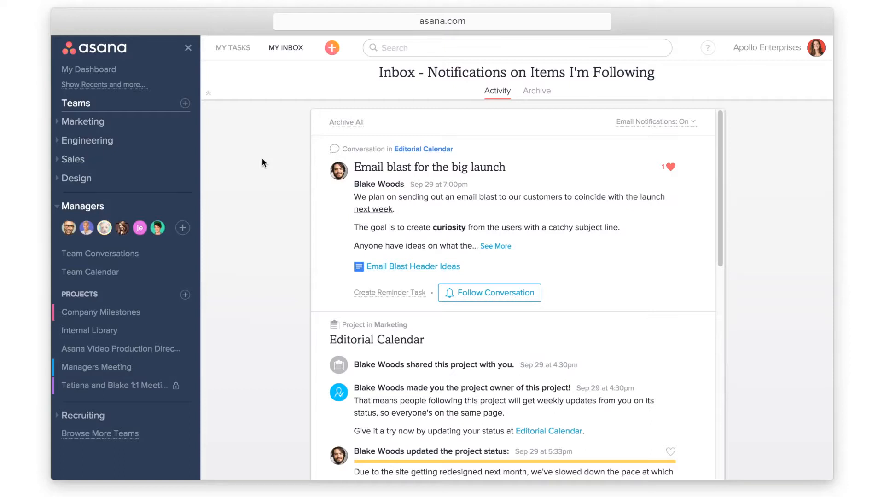
pyautogui.click(170, 254)
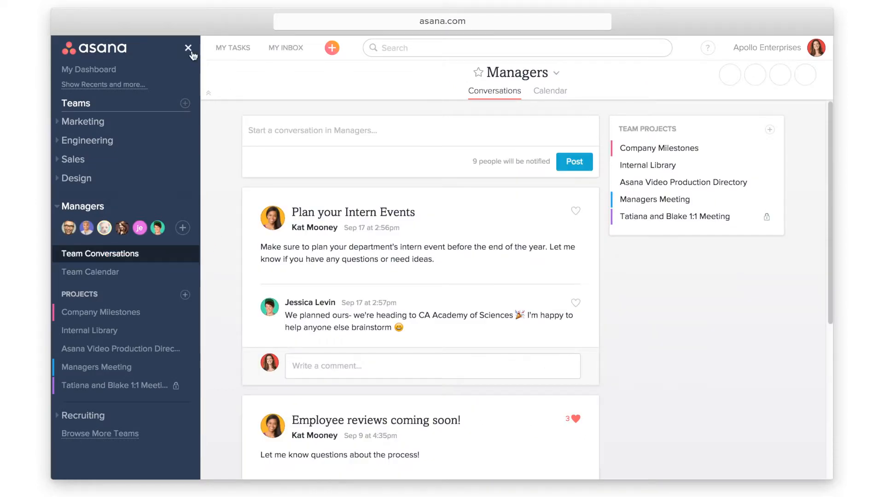
pyautogui.click(188, 48)
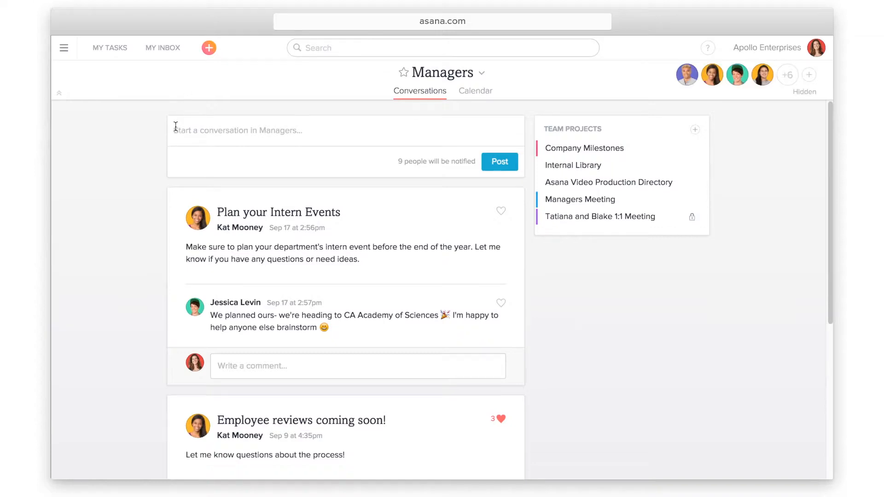
pyautogui.click(175, 131)
pyautogui.write('Congratulations Jessica')
pyautogui.press('Tab')
pyautogui.write('Jessica ')
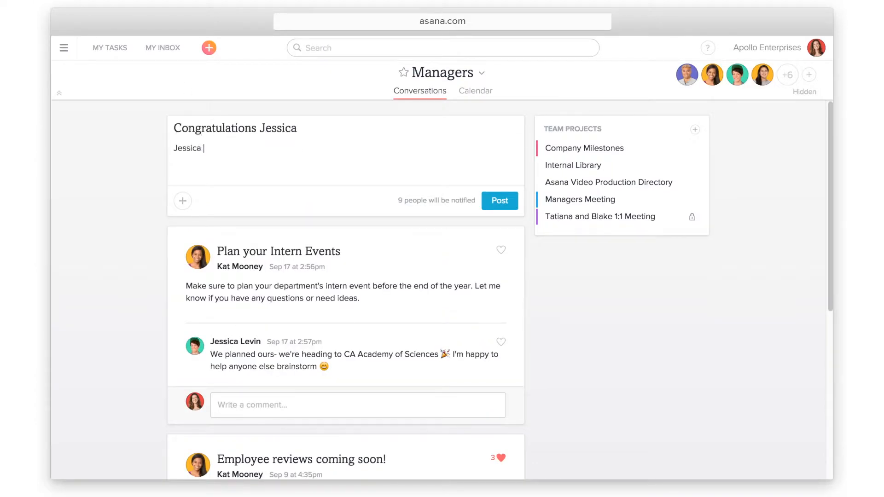
pyautogui.write('is now a manager! Congrat')
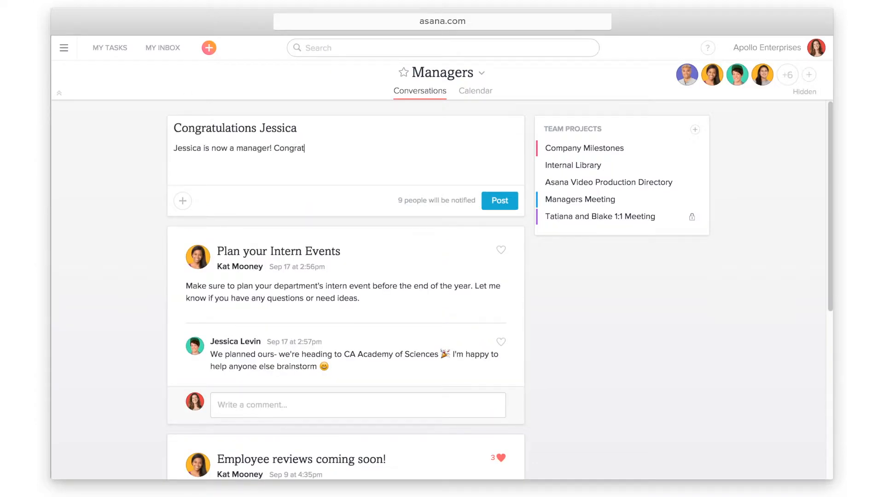
pyautogui.write('ulate @jessica')
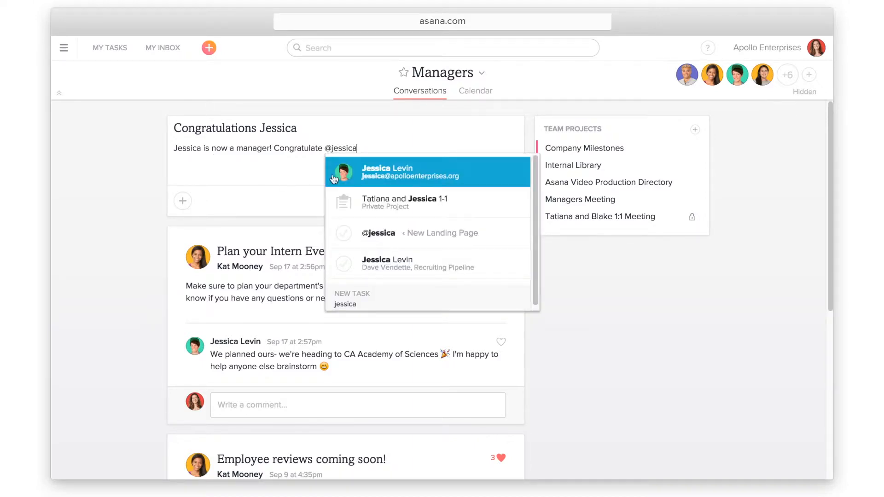
pyautogui.click(364, 174)
pyautogui.write('on the promotion!')
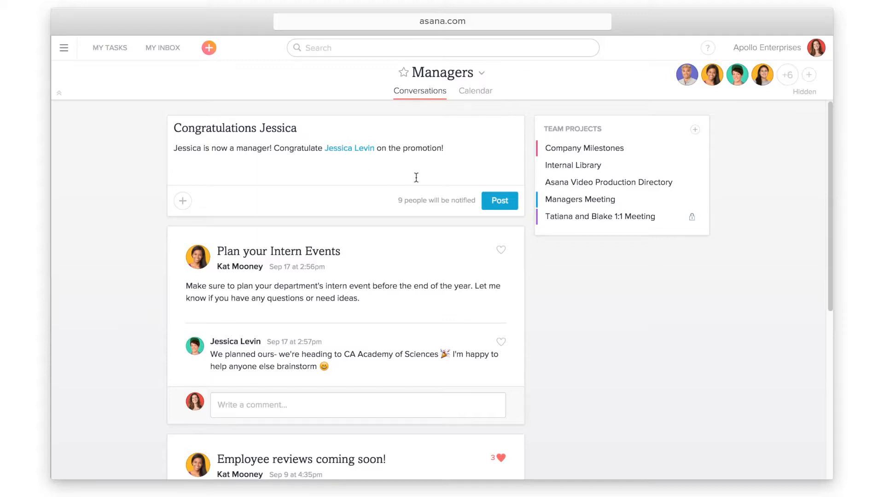
pyautogui.click(493, 202)
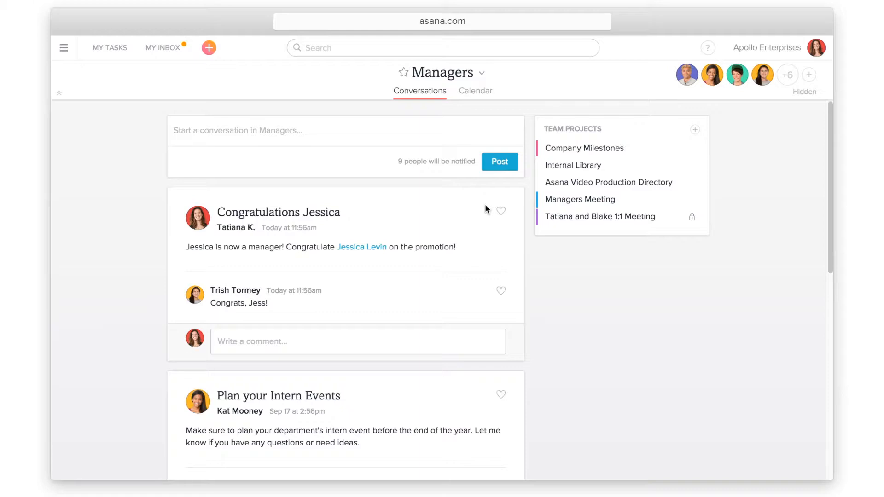
# Open the congratulations post, return to the Managers team, and open the Managers Meeting project
pyautogui.click(317, 217)
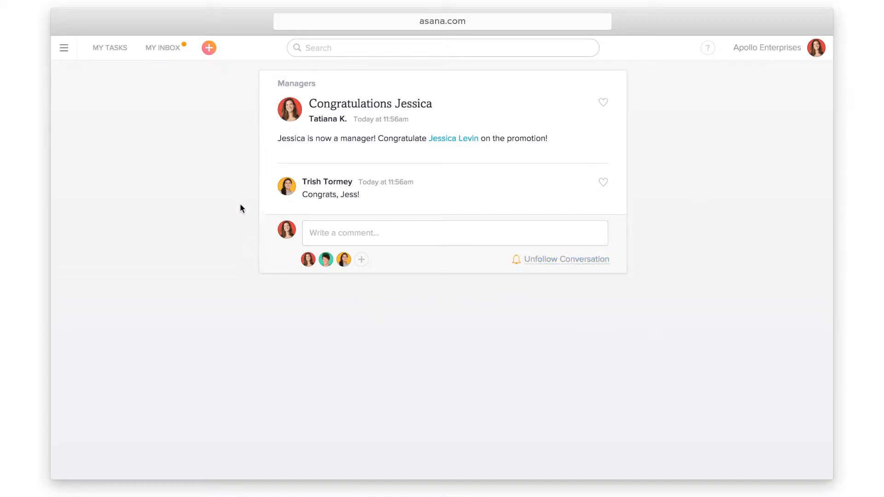
pyautogui.click(285, 87)
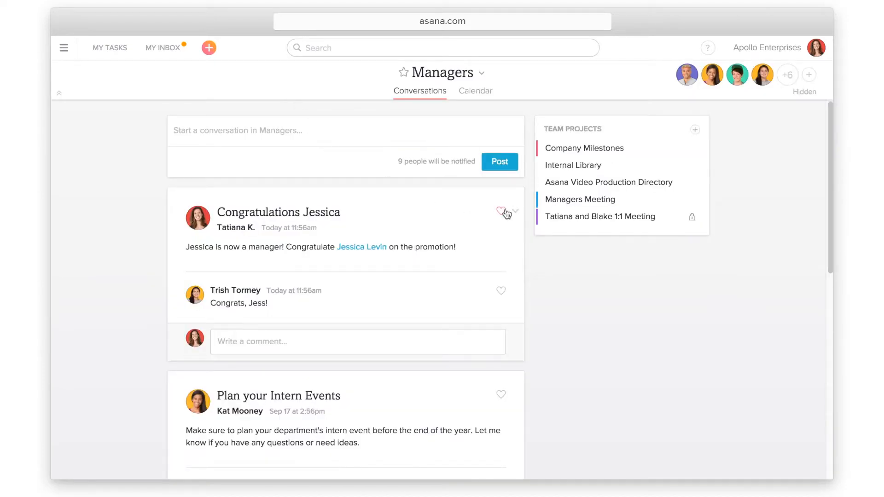
pyautogui.click(548, 208)
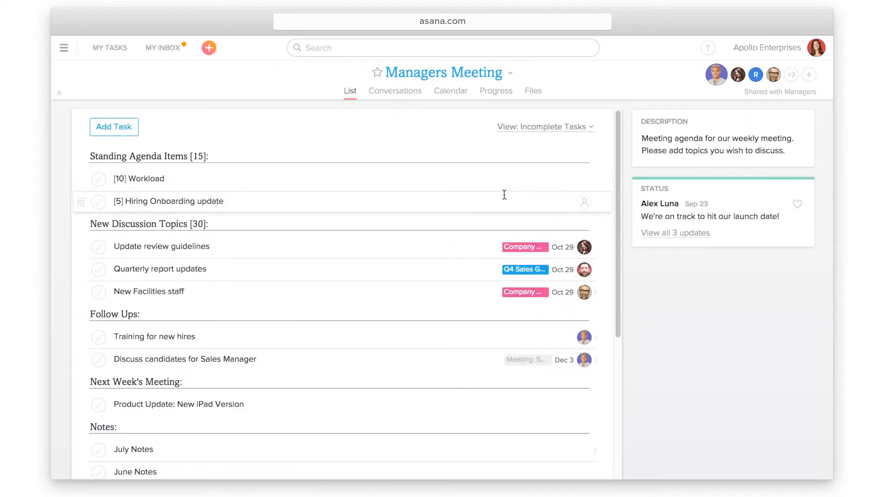
# Post 'How can we improve this meeting?' with body 'Let's brainstorm ways to improve this meeting.'
pyautogui.click(402, 100)
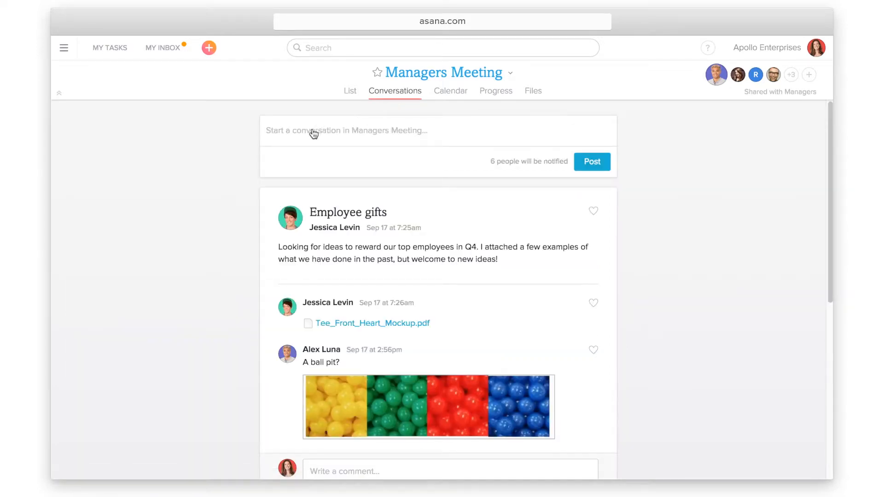
pyautogui.click(266, 130)
pyautogui.write('How can we improve this meeting?')
pyautogui.press('Tab')
pyautogui.write("Let's brainstorm ways to improve this meeting.")
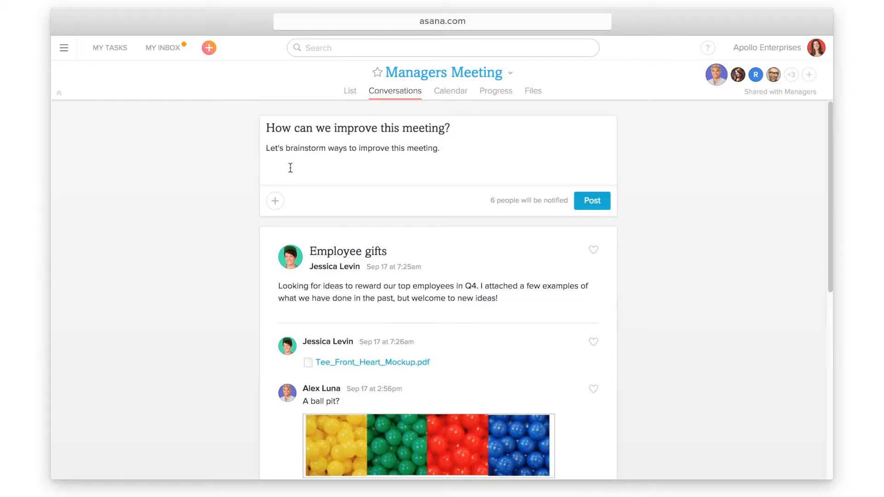
pyautogui.click(578, 210)
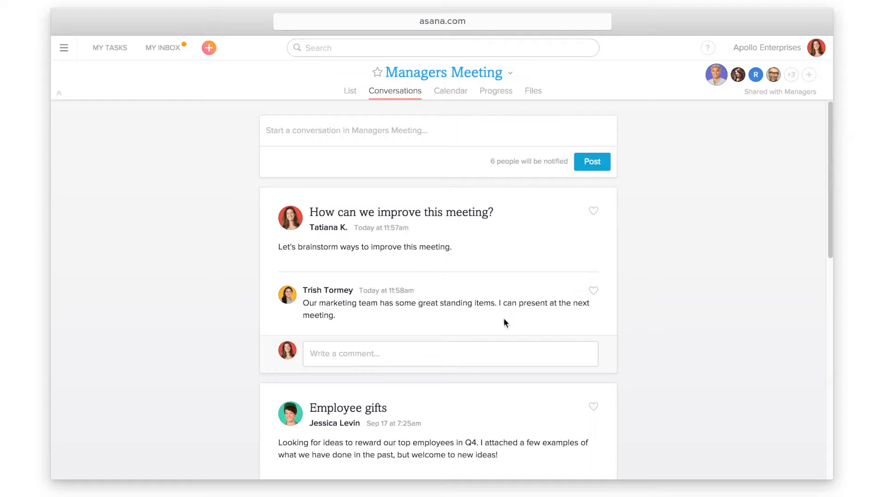
# Draft the reply 'Yes, that would be great. I'm adding it to the agenda now'
pyautogui.click(306, 354)
pyautogui.write("Yes, that would be great. I'm adding it to the agenda now")
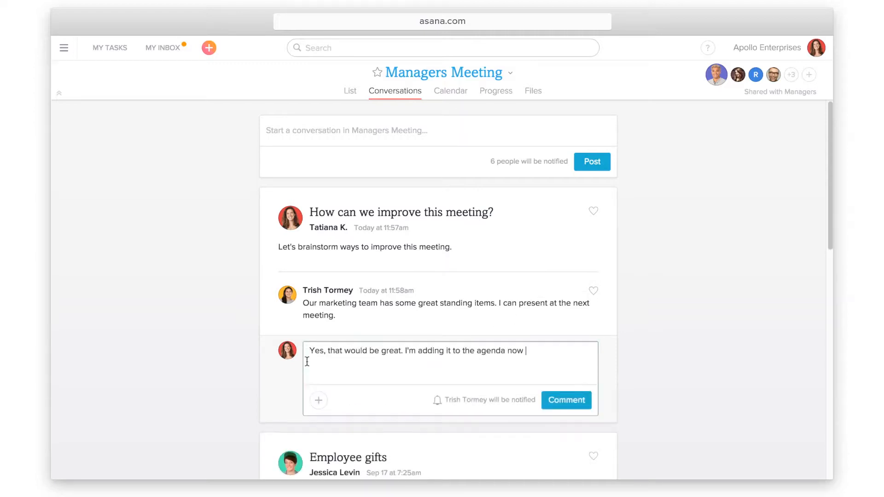
pyautogui.click(317, 401)
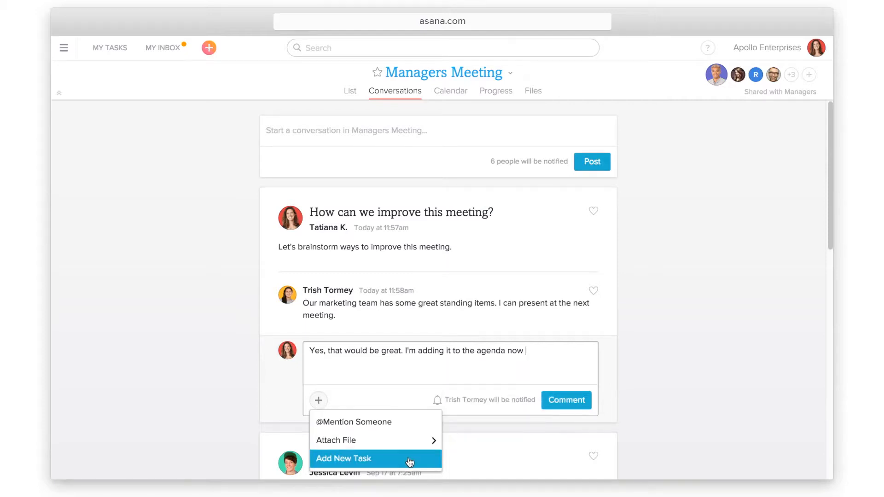
# Attach a new task 'Present ideas from marketing meeting' assigned to the presenting colleague, then post the reply
pyautogui.click(409, 460)
pyautogui.write('trish')
pyautogui.press('Tab')
pyautogui.press('Tab')
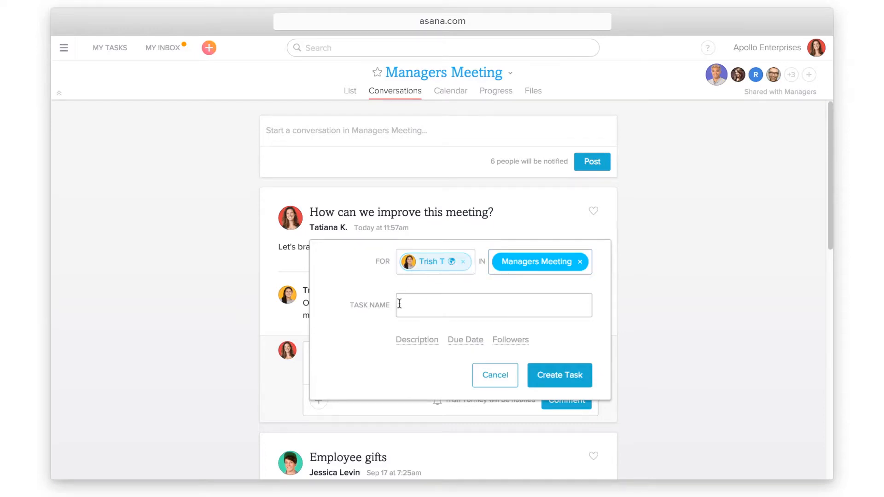
pyautogui.write('Present ideas from marketing meeting')
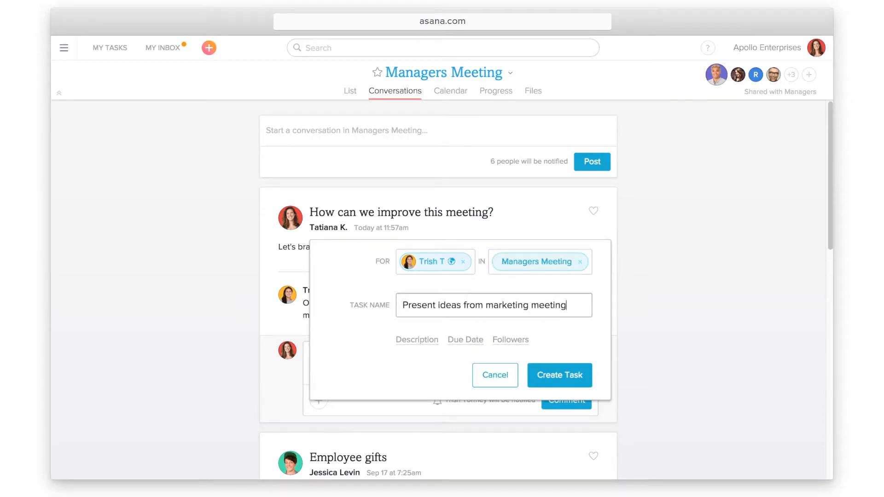
pyautogui.click(534, 384)
pyautogui.click(581, 437)
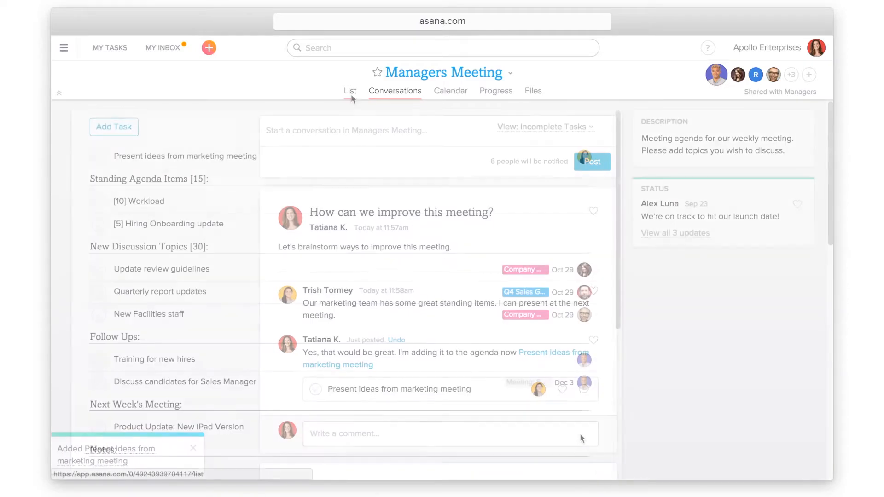
# Comment 'Do you need any help here? Great idea.' on Training for new hires and like the reply
pyautogui.click(350, 92)
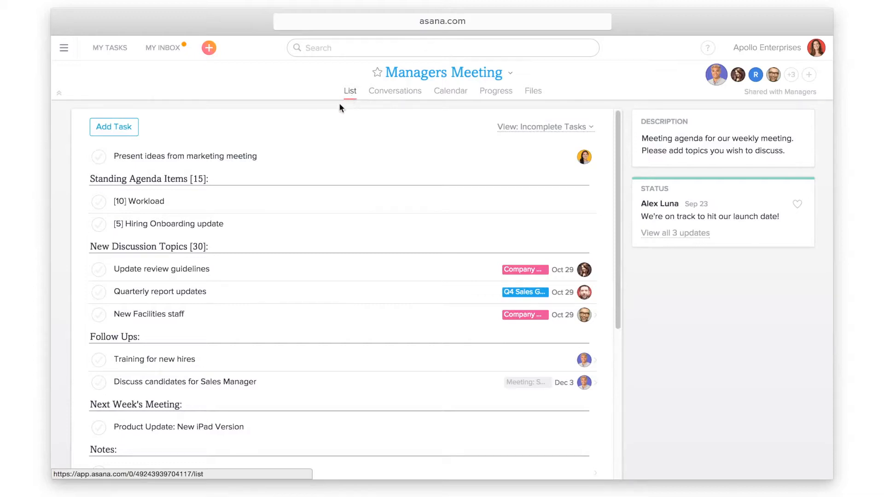
pyautogui.click(237, 358)
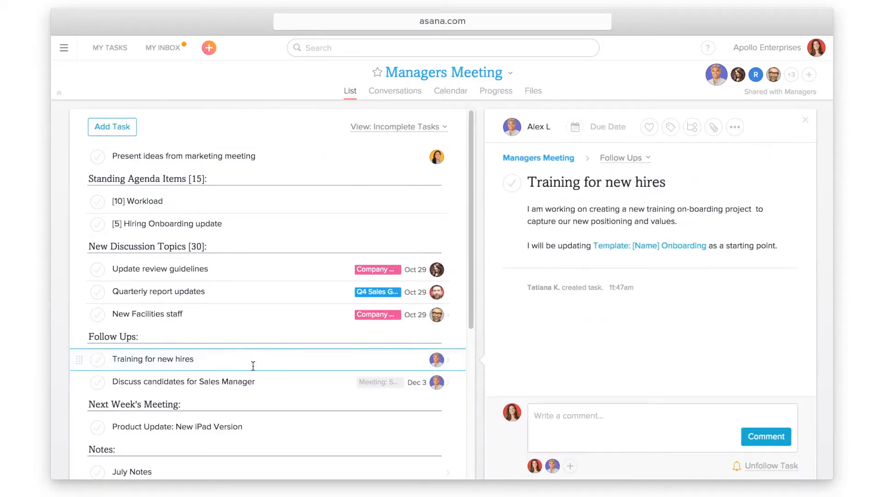
pyautogui.click(533, 417)
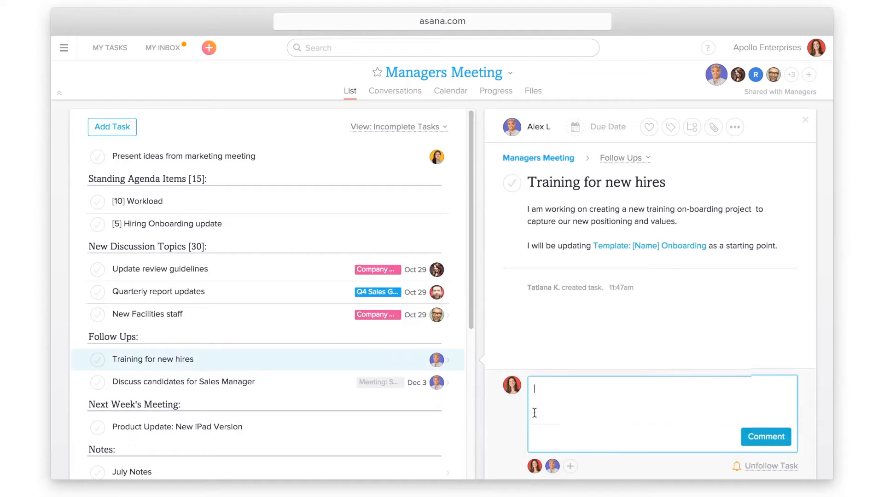
pyautogui.write('Do you need any help here? Great idea.')
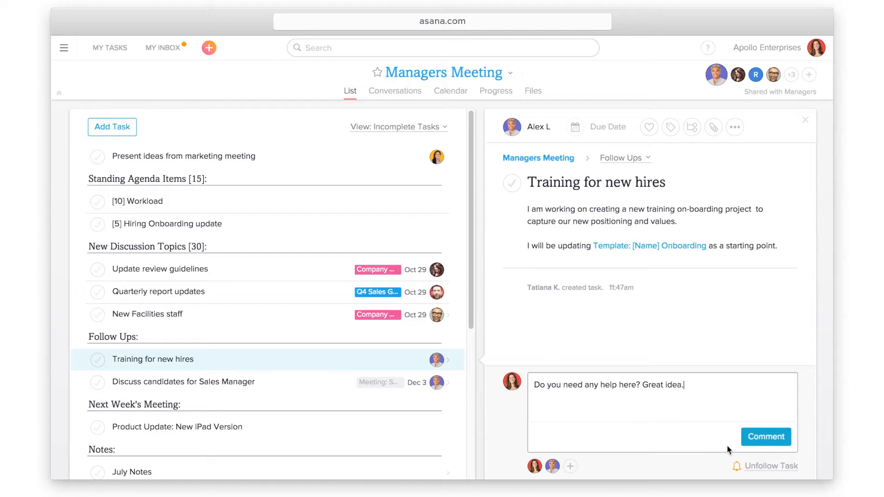
pyautogui.click(744, 443)
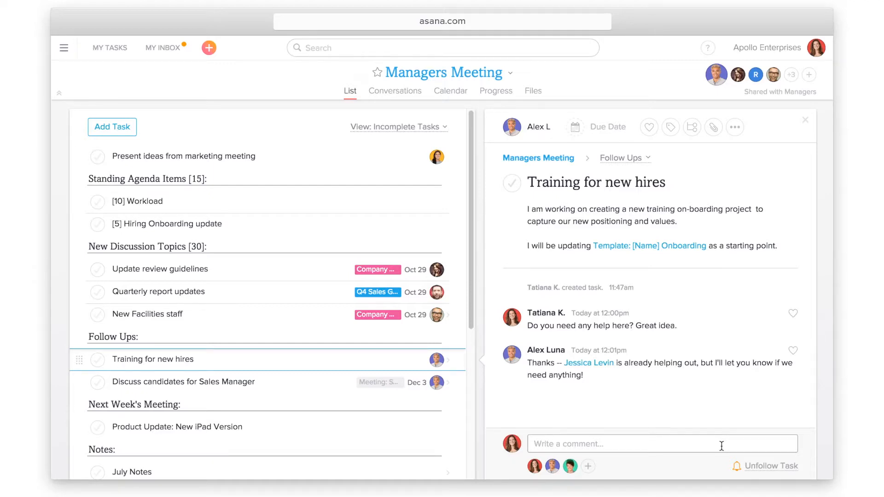
pyautogui.click(792, 351)
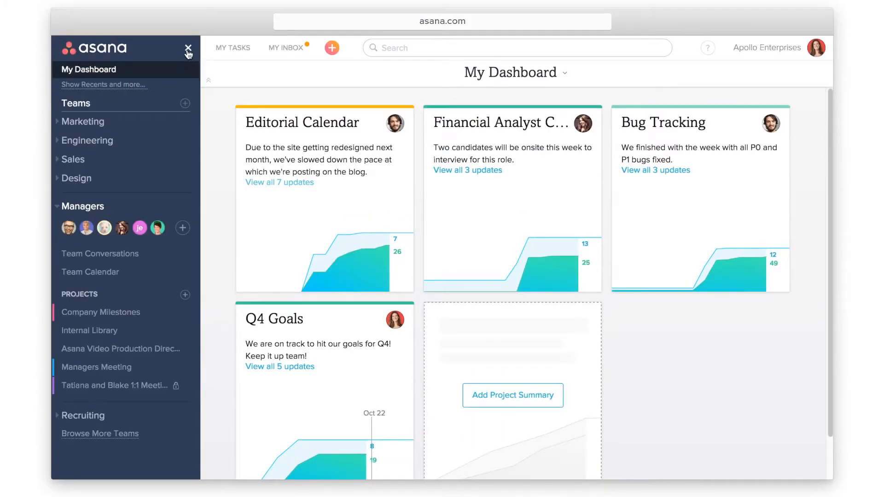
# Hide the sidebar and move the Editorial Calendar card into the second dashboard slot
pyautogui.click(188, 48)
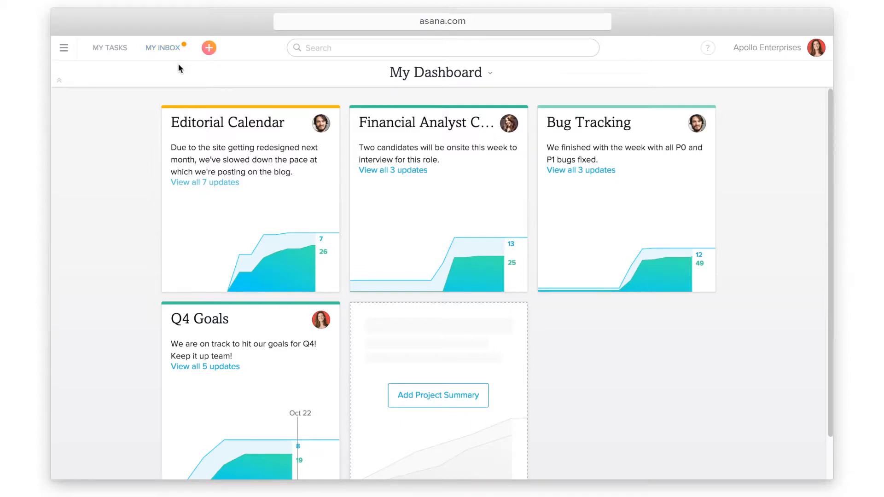
pyautogui.moveTo(208, 116); pyautogui.dragTo(527, 116)
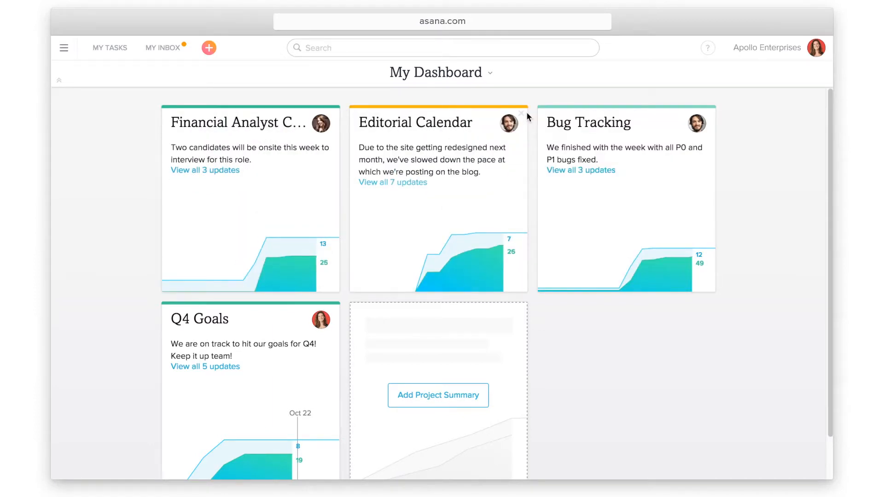
pyautogui.click(491, 74)
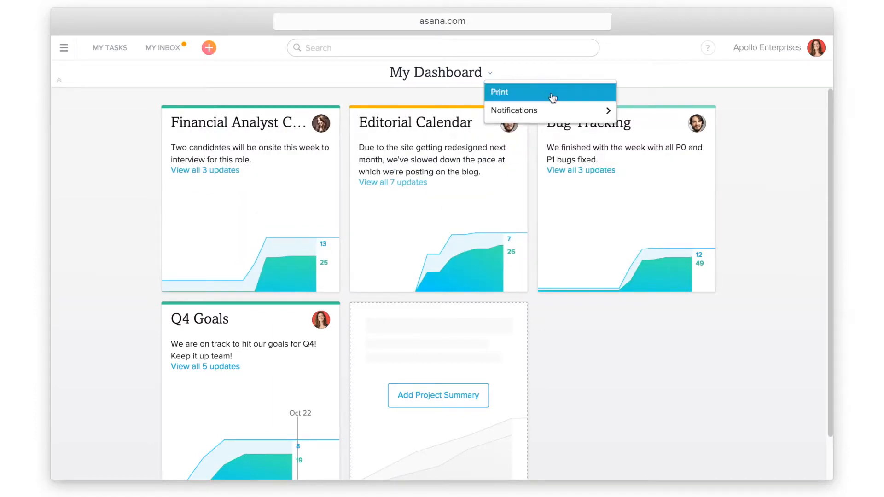
pyautogui.moveTo(561, 112)
pyautogui.click(561, 113)
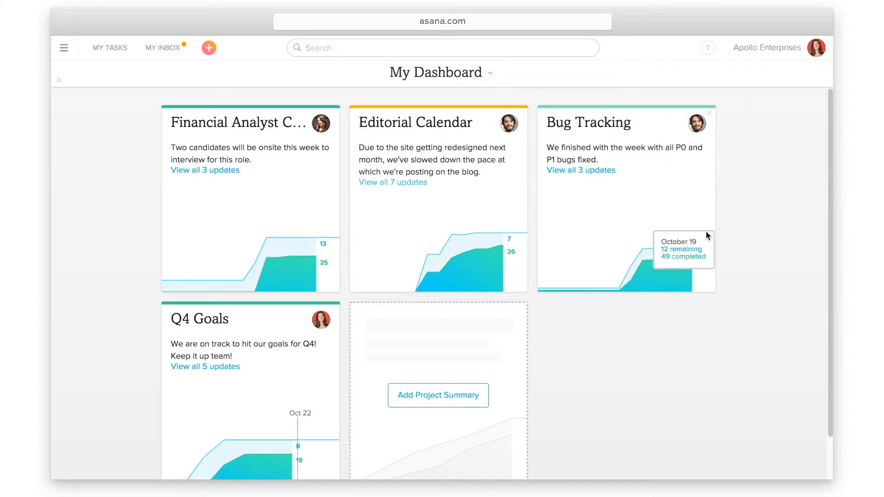
# Add a Website Launch project summary card to My Dashboard, then view the Q4 Goals summary
pyautogui.click(486, 388)
pyautogui.write('websi')
pyautogui.click(398, 220)
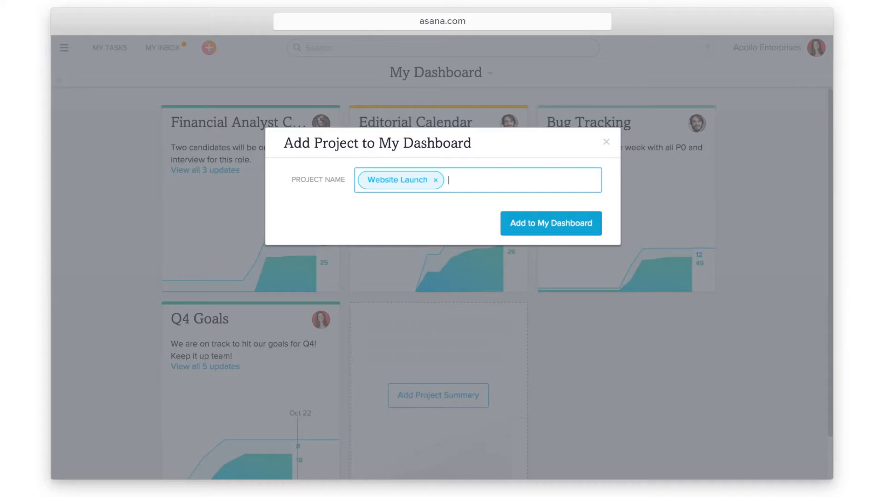
pyautogui.click(503, 229)
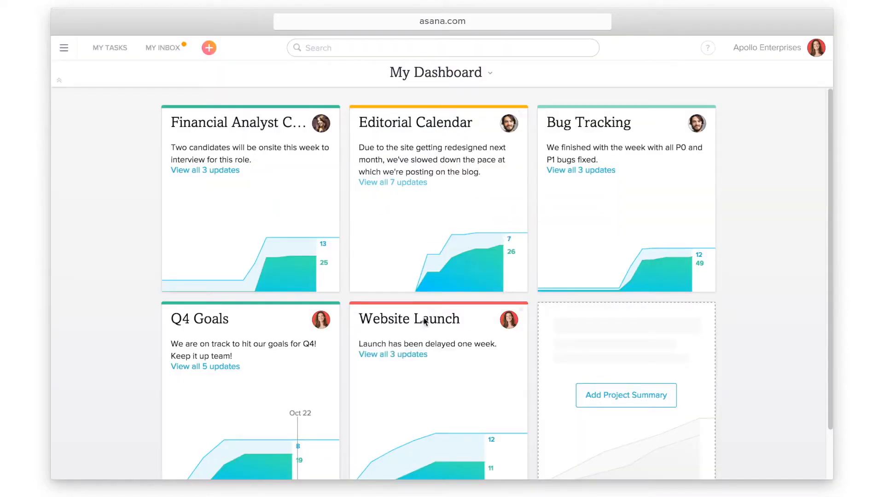
pyautogui.moveTo(217, 322)
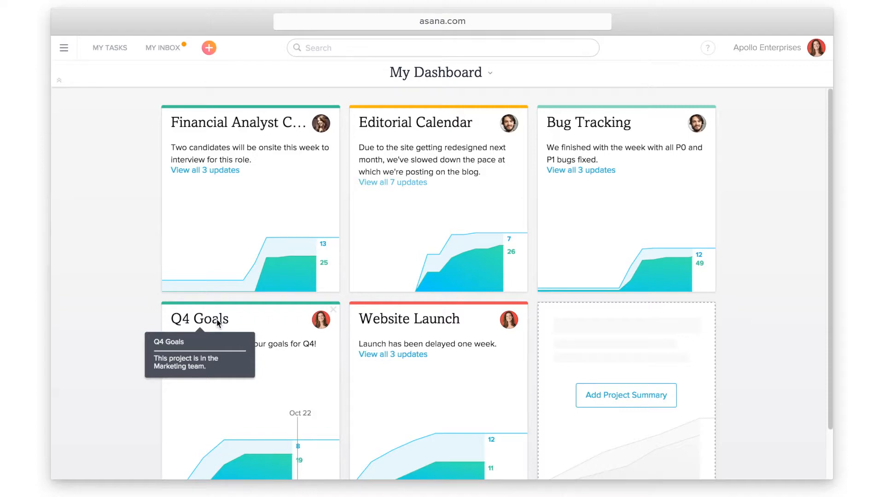
pyautogui.click(217, 322)
pyautogui.moveTo(617, 267)
pyautogui.mouseDown()
pyautogui.moveTo(612, 361)
pyautogui.moveTo(617, 271)
pyautogui.mouseUp()
pyautogui.moveTo(617, 271); pyautogui.dragTo(617, 266)
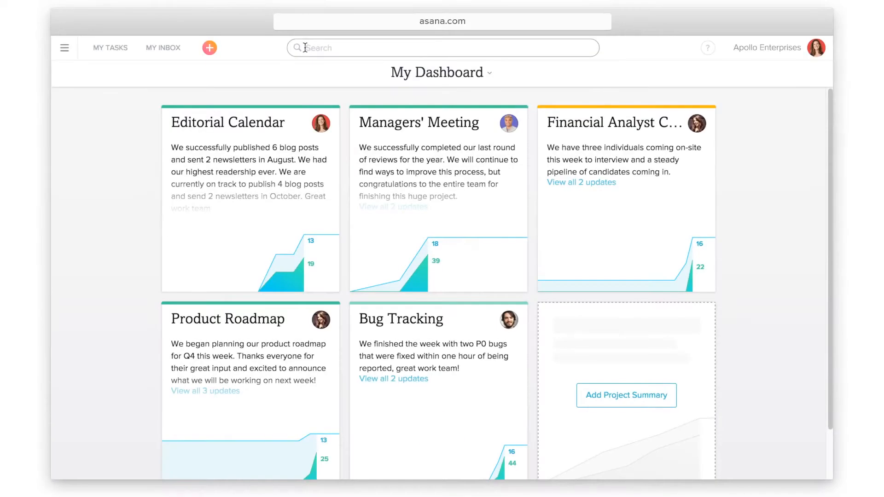
# Search 'Website' to open the Website Launch project, then show the search suggestions dropdown
pyautogui.click(304, 48)
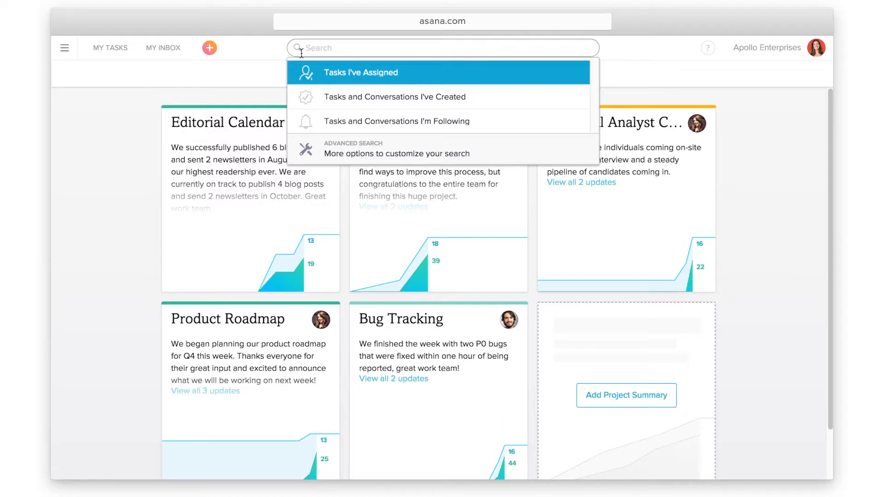
pyautogui.write('Website')
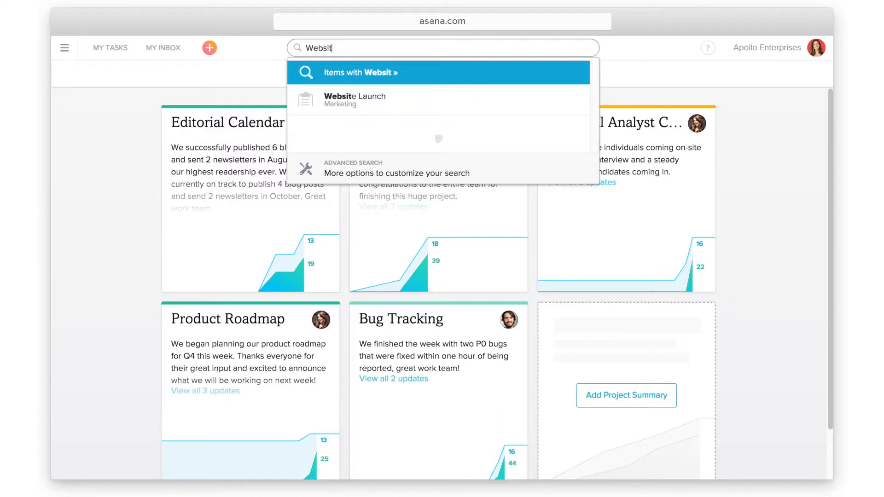
pyautogui.click(434, 103)
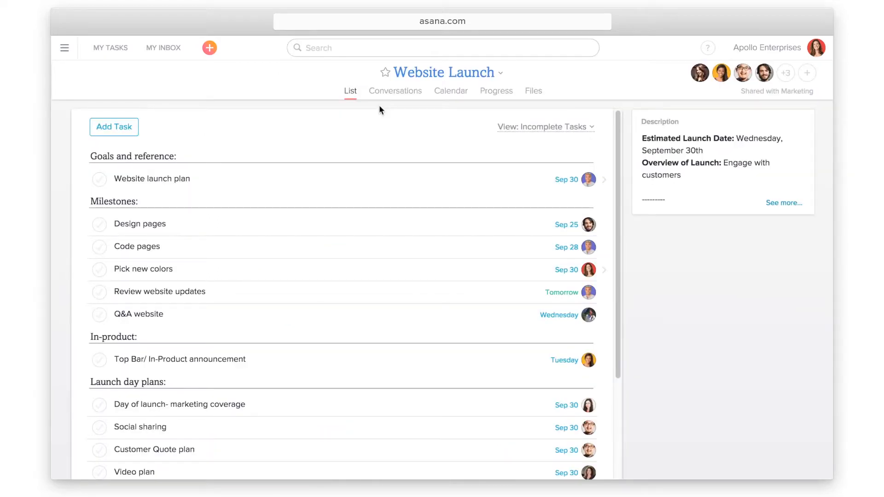
pyautogui.click(307, 48)
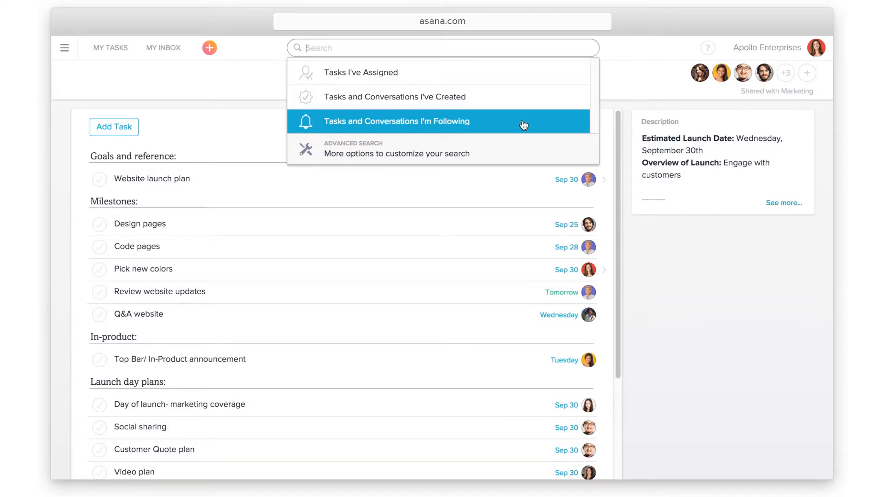
# Run an advanced search: assigned to two teammates, Incomplete, due within the next 7 days
pyautogui.click(525, 150)
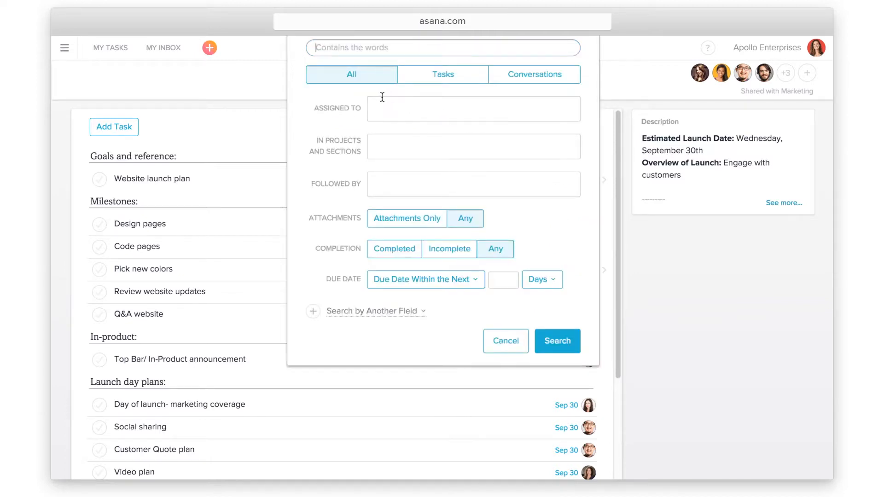
pyautogui.click(378, 106)
pyautogui.write('alex')
pyautogui.click(428, 141)
pyautogui.write('jenn')
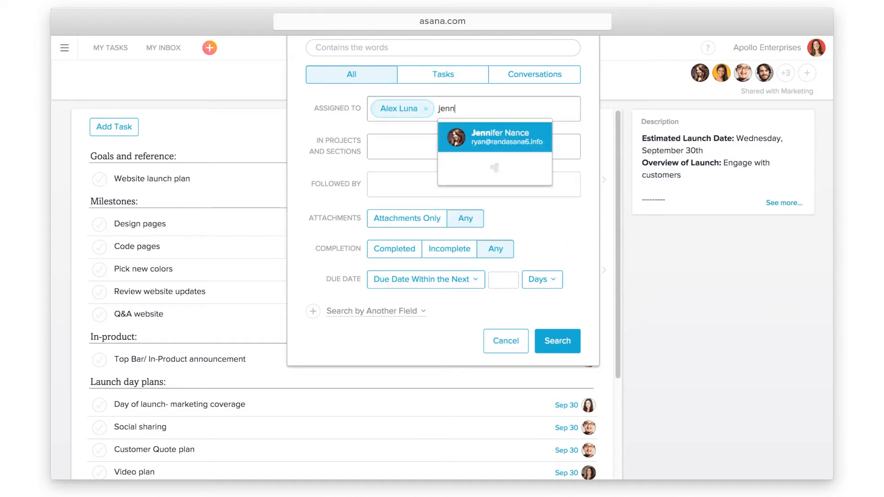
pyautogui.click(472, 134)
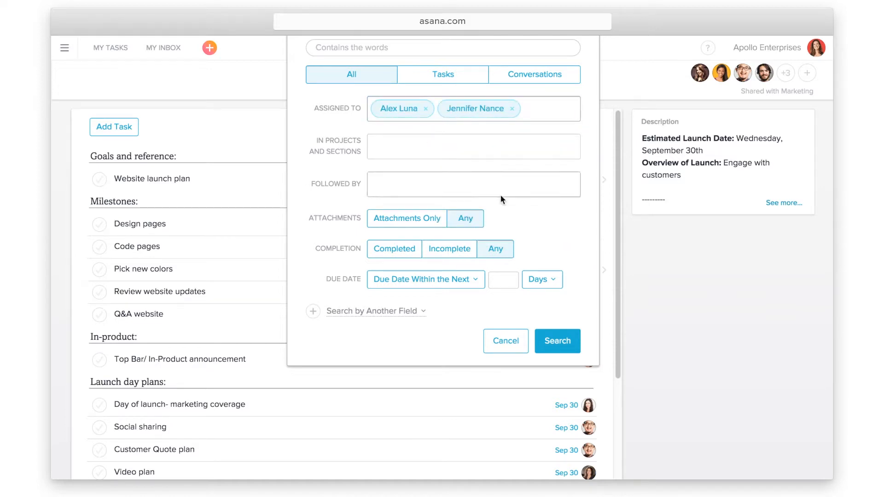
pyautogui.click(465, 249)
pyautogui.click(503, 279)
pyautogui.write('7')
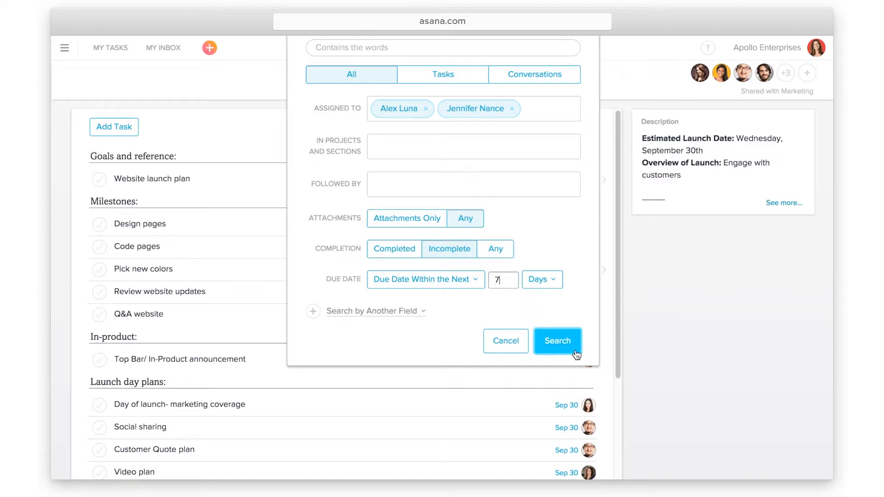
pyautogui.click(580, 346)
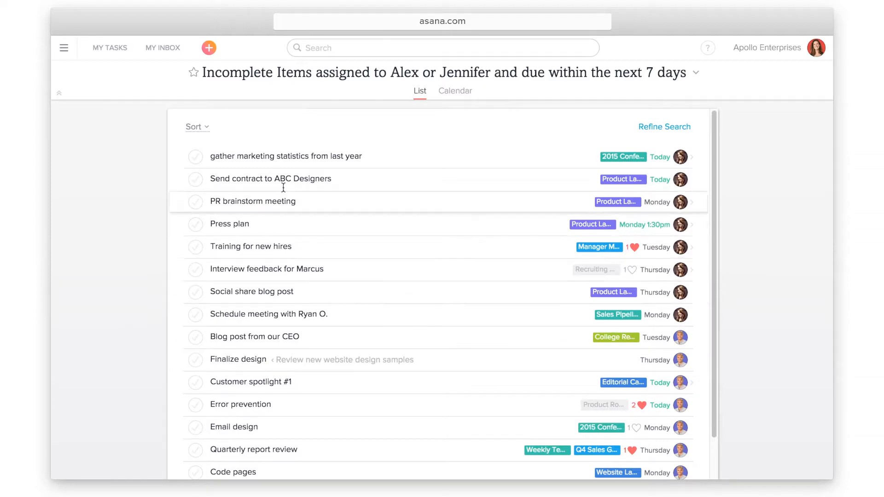
# Sort the search results by Assignee and star the search as a favorite
pyautogui.click(205, 131)
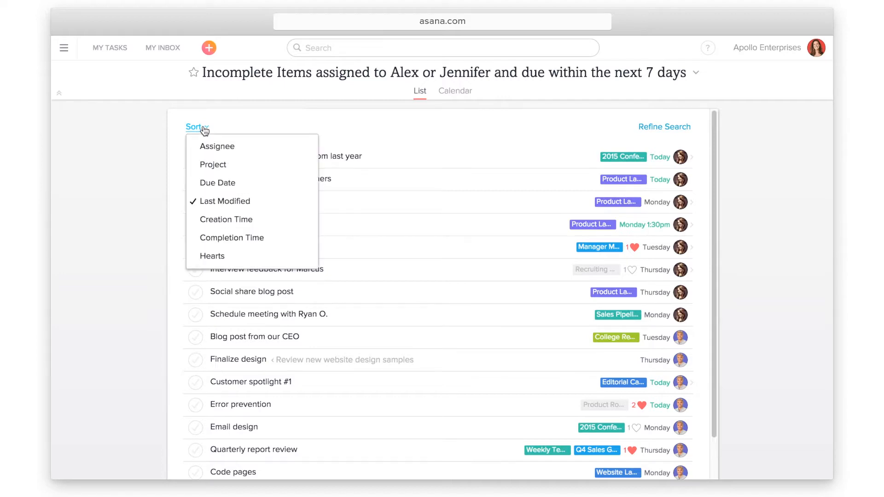
pyautogui.click(247, 149)
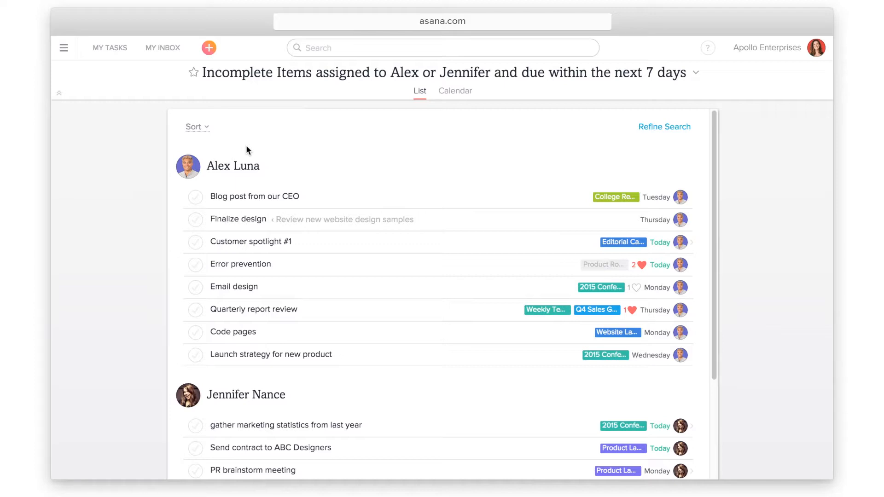
pyautogui.click(196, 81)
# Rename the saved search to 'Weekly Outlook'
pyautogui.click(696, 73)
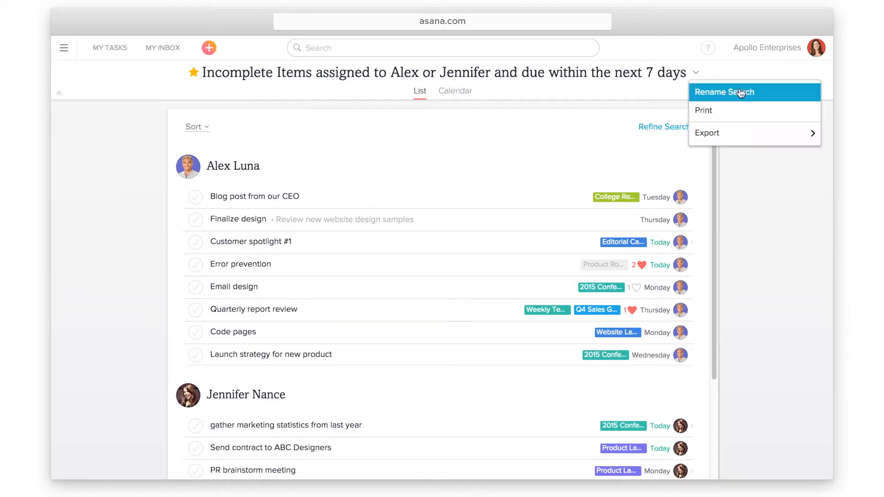
pyautogui.click(758, 93)
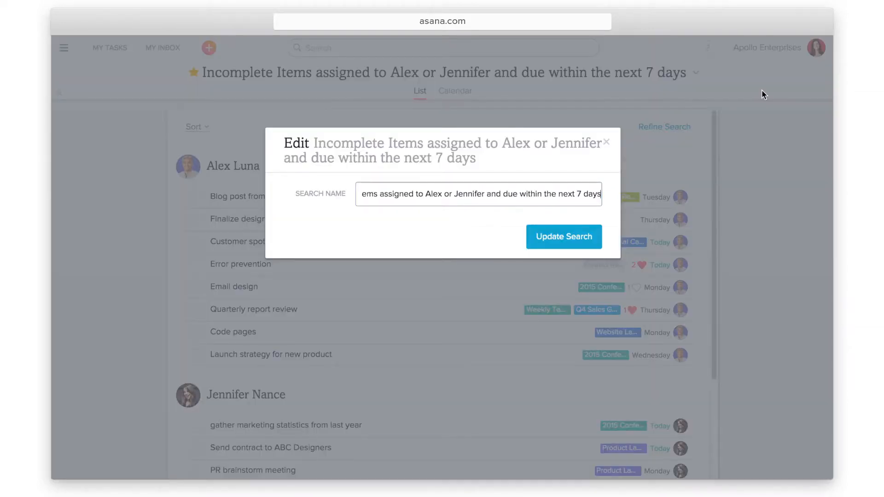
pyautogui.press('super+a')
pyautogui.write('Weekly Outlook')
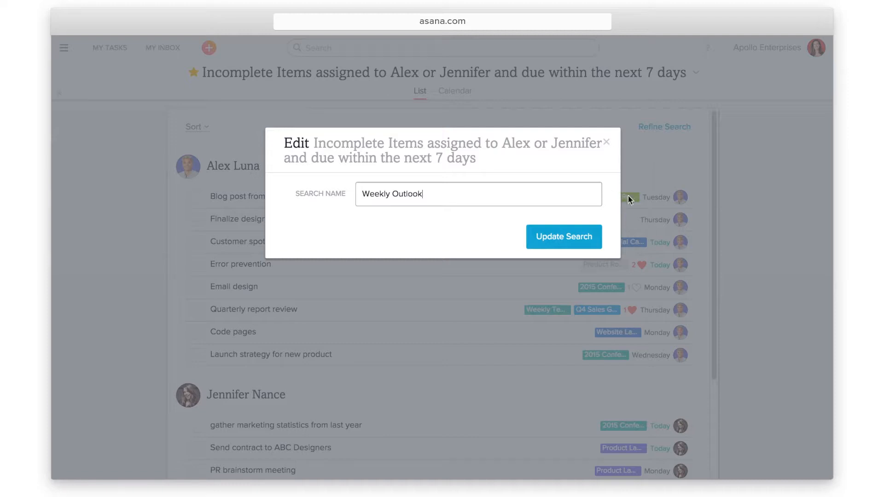
pyautogui.click(596, 244)
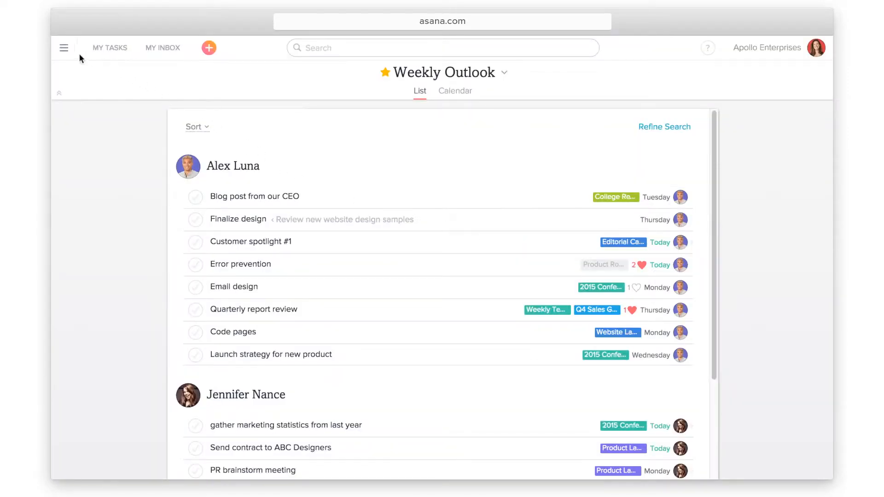
pyautogui.click(64, 48)
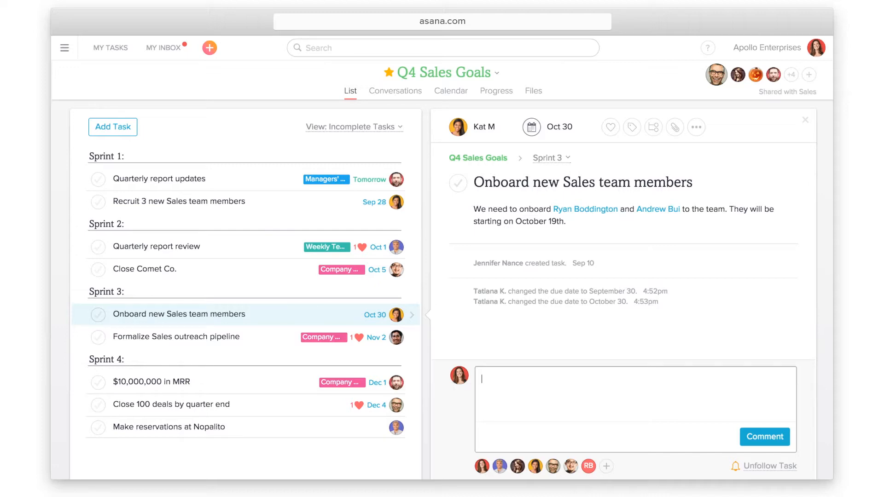
# Post a comment @-mentioning a teammate: 'can you send over their contact info?'
pyautogui.write('@adem')
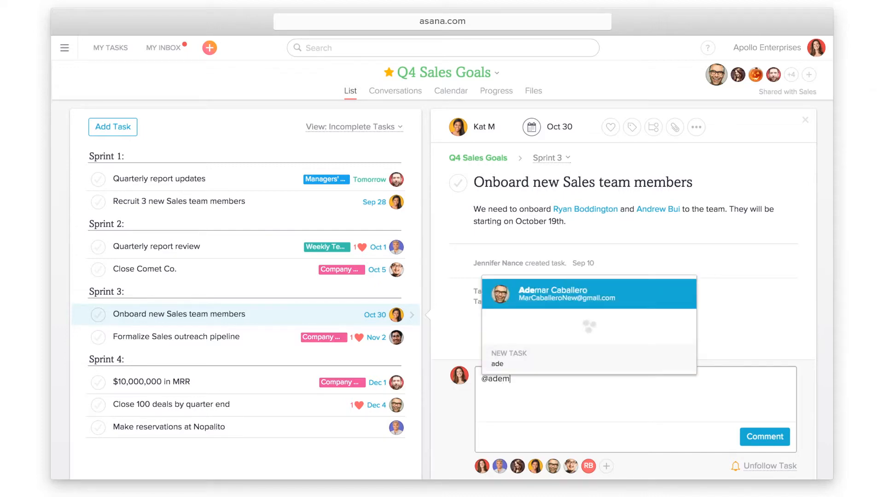
pyautogui.press('Return')
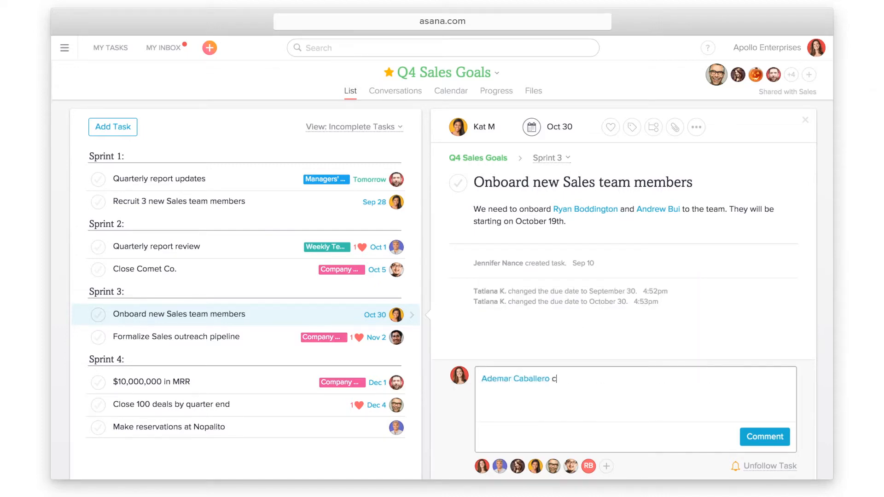
pyautogui.write('can you send over their contact info?')
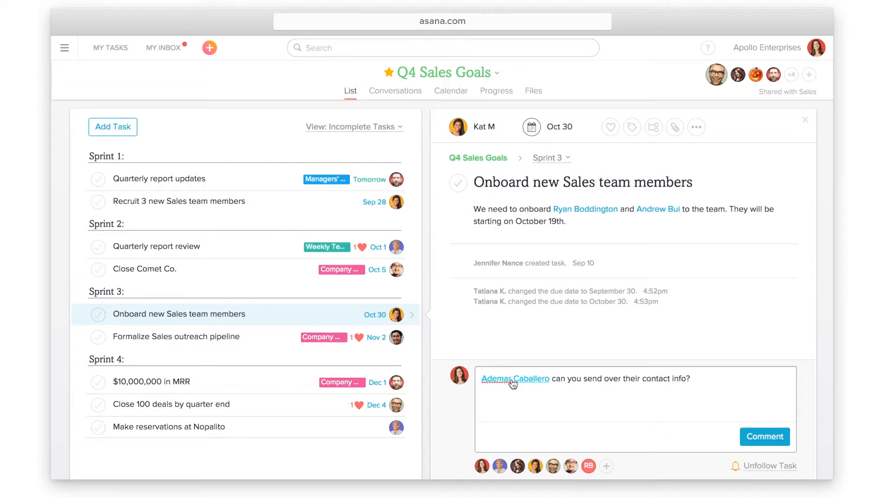
pyautogui.click(746, 440)
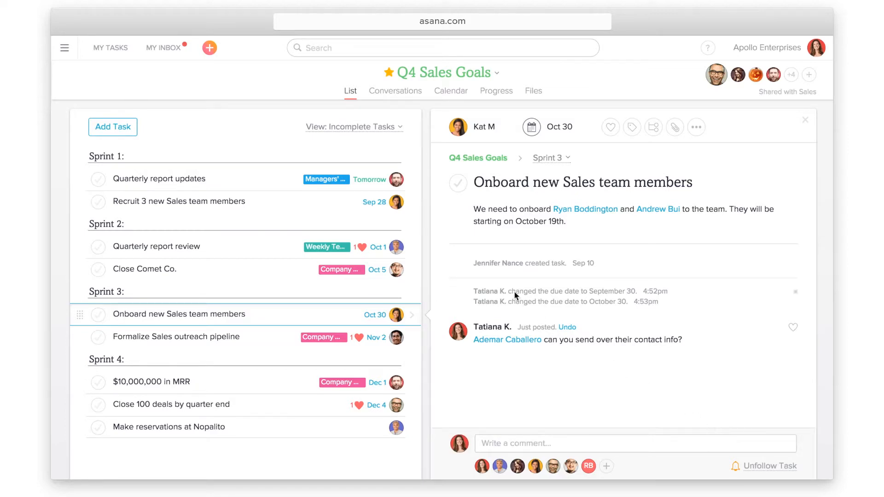
# Start a new project conversation with the subject 'Major sales milestones'
pyautogui.click(412, 94)
pyautogui.click(266, 138)
pyautogui.write('Major sales milestones')
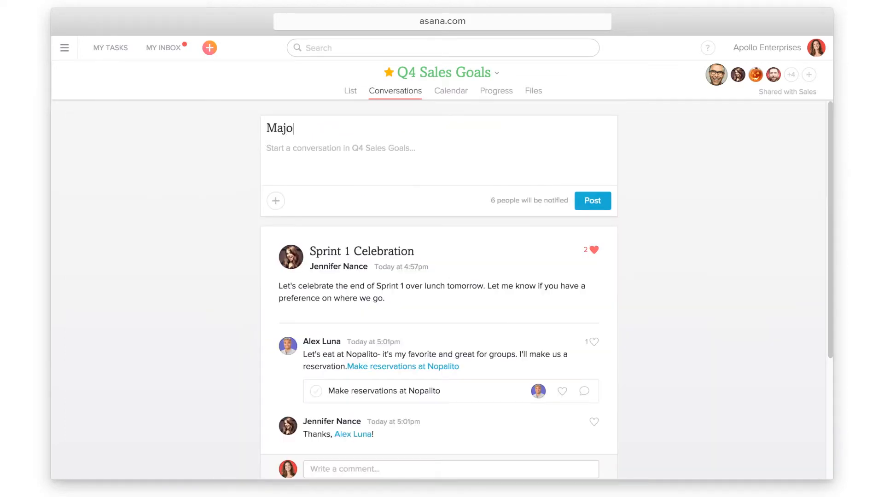
pyautogui.click(267, 149)
# Write the body linking $10,000,000 in MRR, Recruit 3 and Close Comet Co. tasks, and post it
pyautogui.write('We are clos')
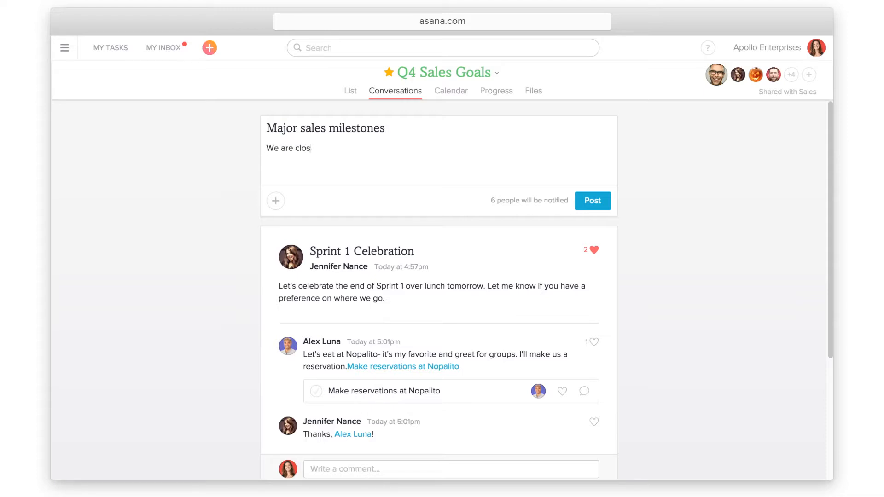
pyautogui.write('e to 3 major team milestones @')
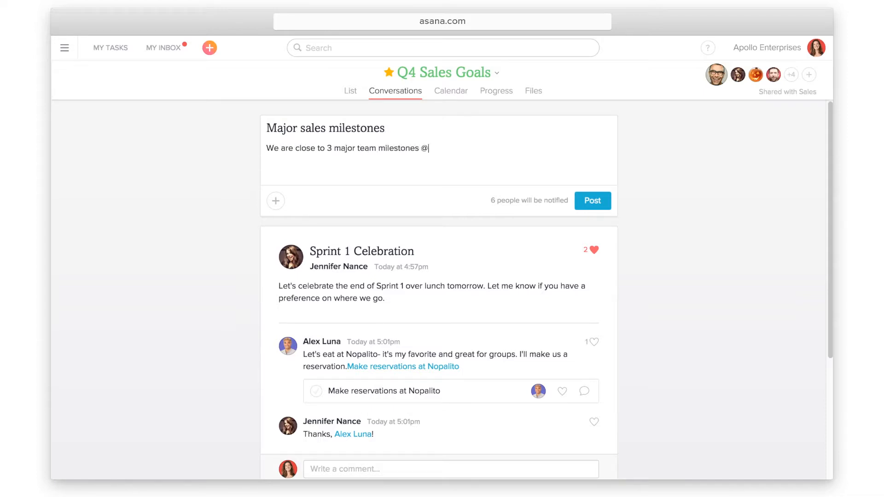
pyautogui.write('10,000')
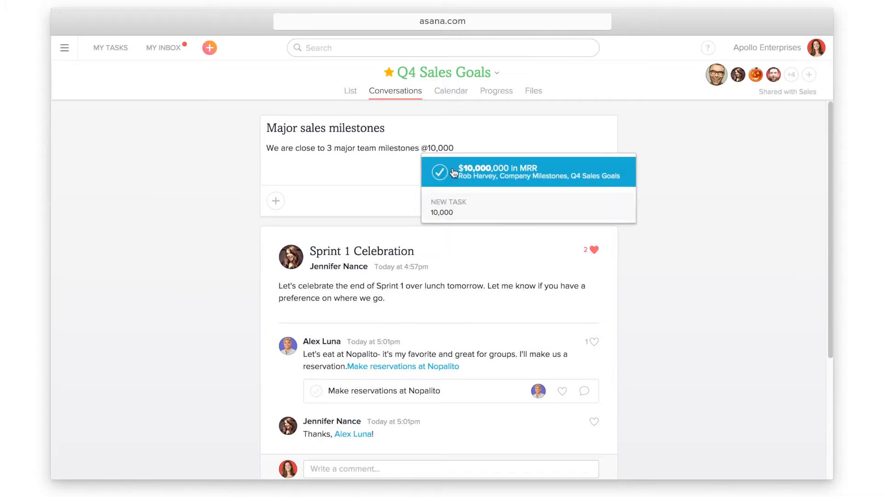
pyautogui.click(447, 174)
pyautogui.write('@')
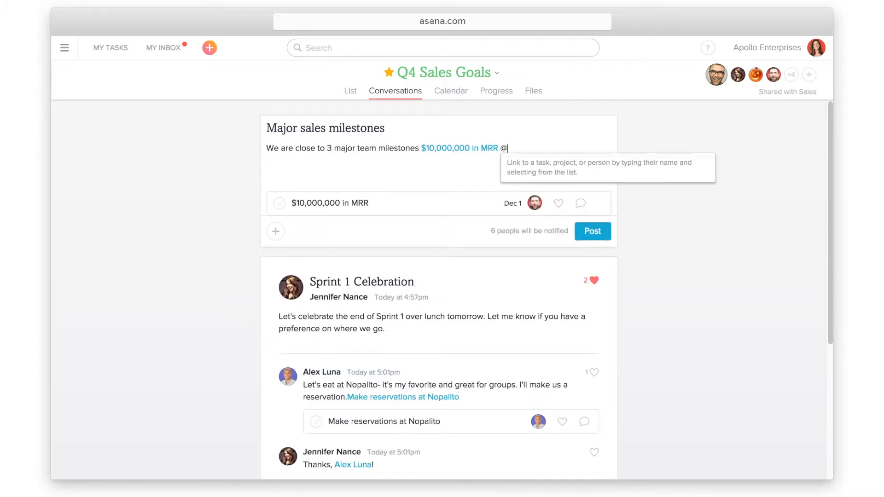
pyautogui.write('recruit 3')
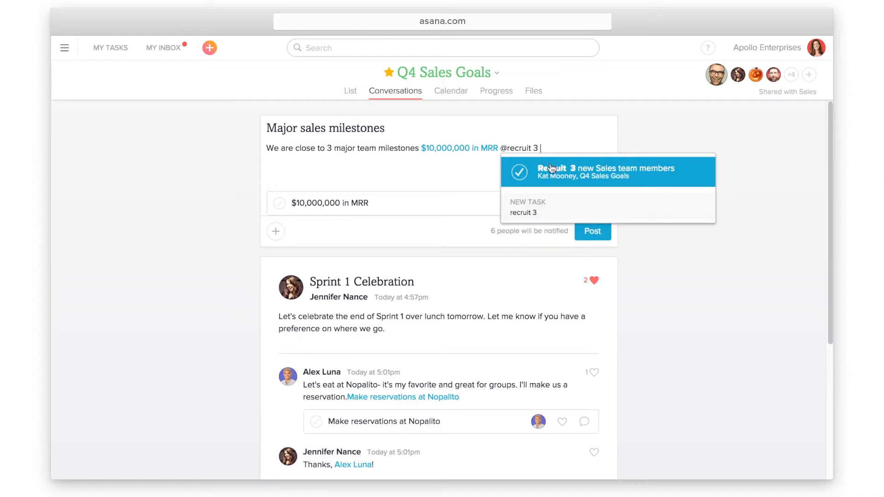
pyautogui.click(549, 167)
pyautogui.write('@close comet')
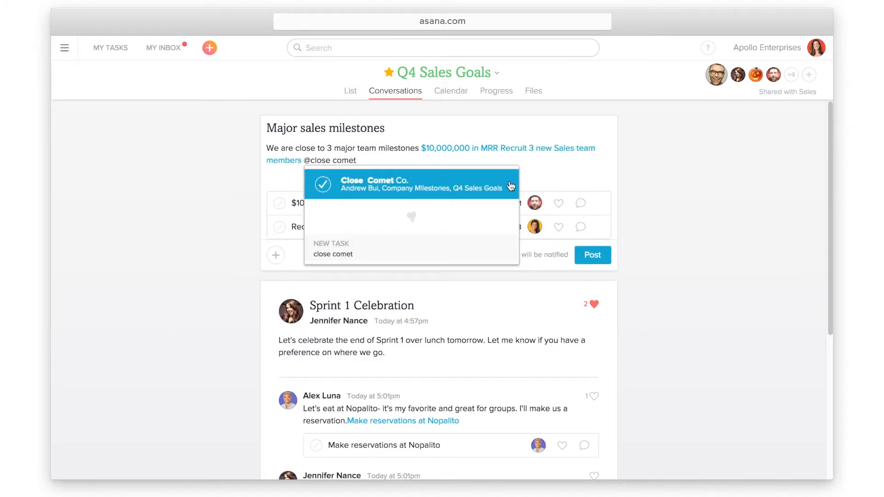
pyautogui.click(510, 185)
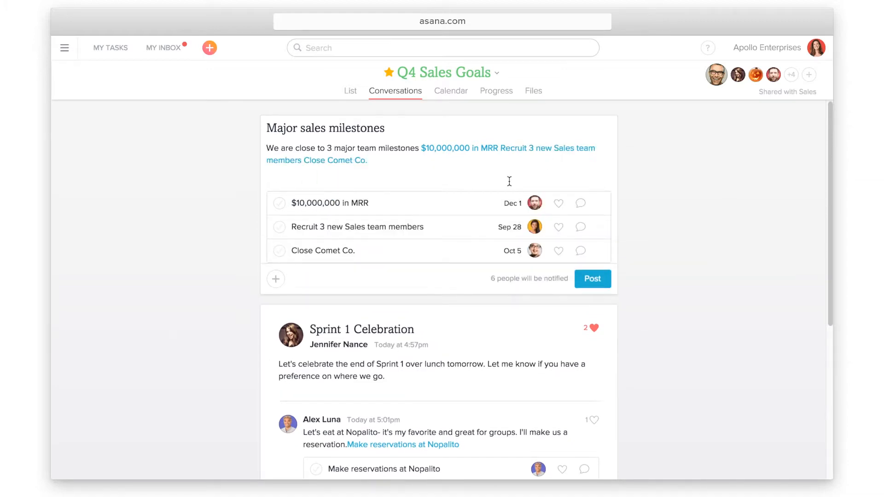
pyautogui.write('Keep up the good work!')
pyautogui.click(606, 283)
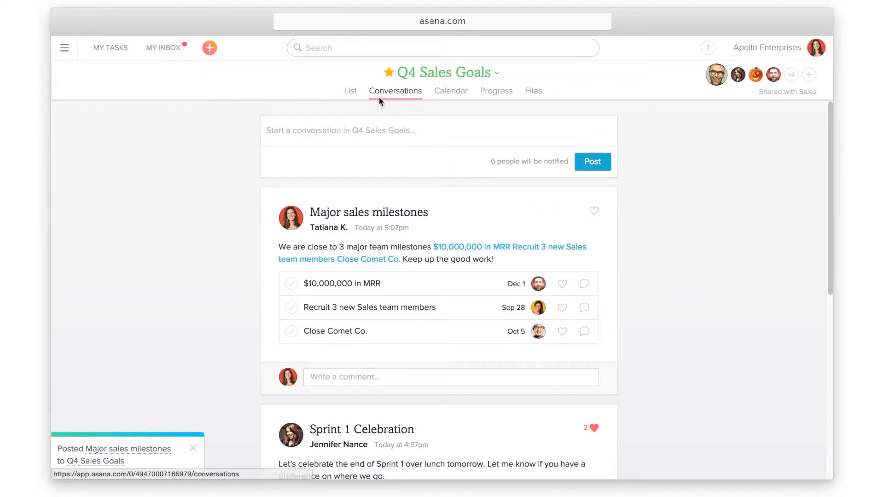
pyautogui.click(349, 94)
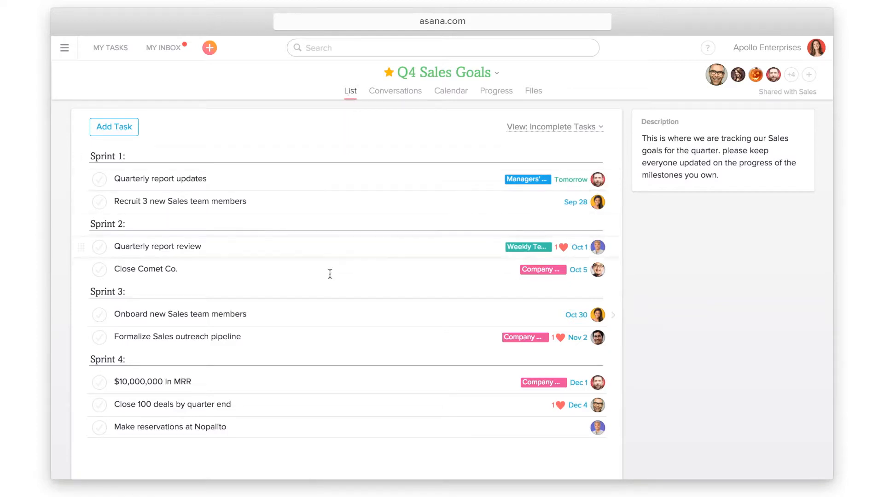
# Add the Onboard new Sales team members task to the Company Milestones project as well
pyautogui.click(326, 312)
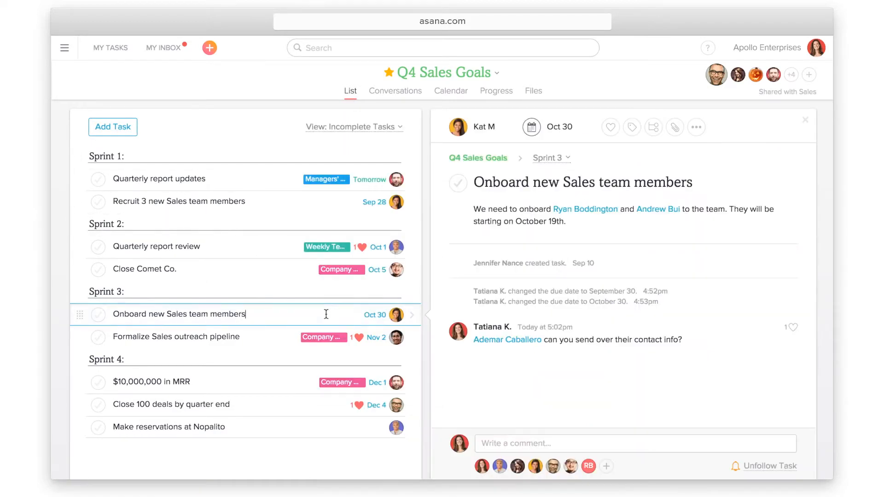
pyautogui.click(789, 160)
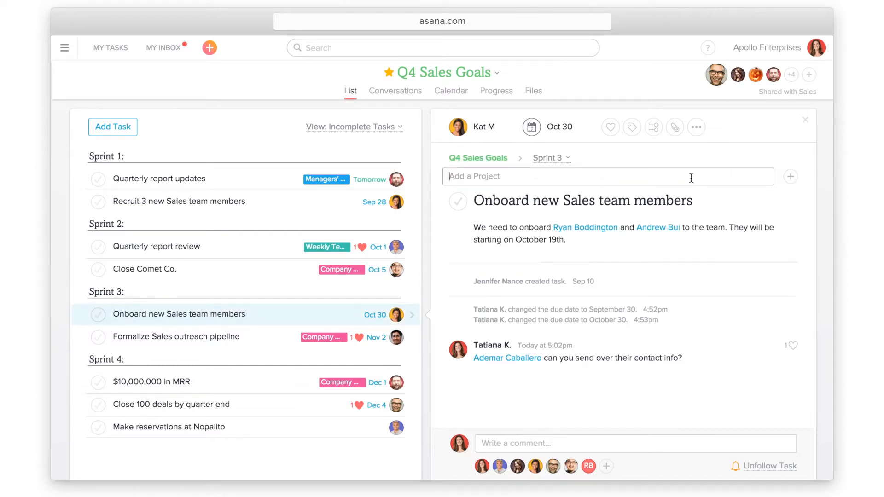
pyautogui.write('C')
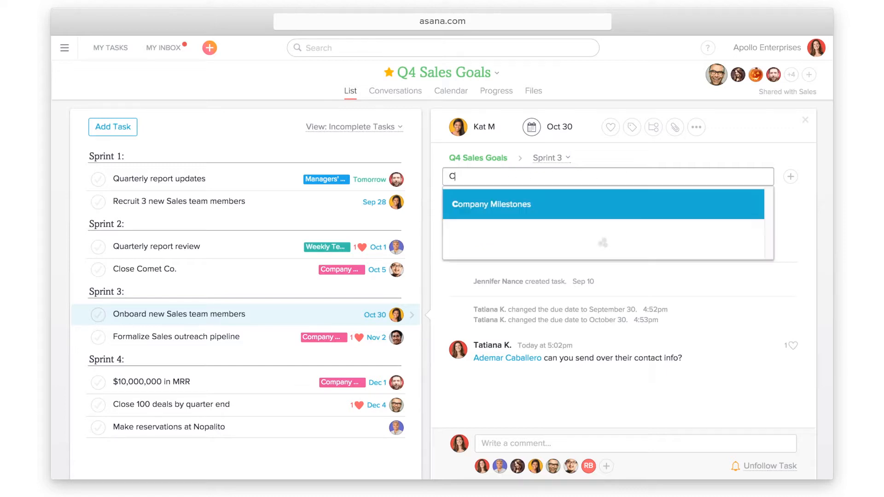
pyautogui.write('om')
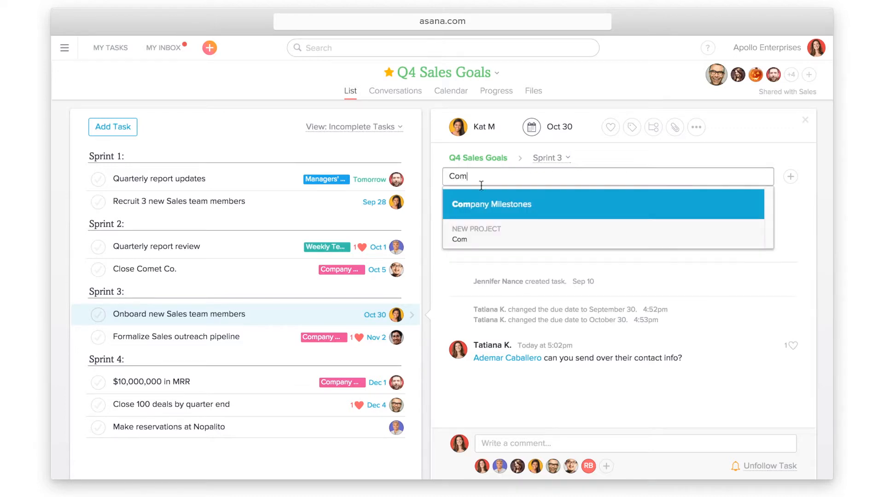
pyautogui.click(539, 204)
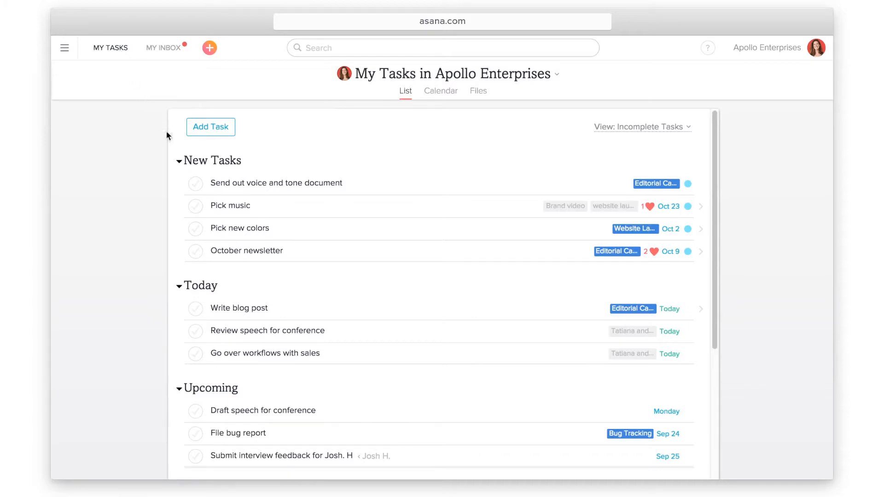
# Give Pick music, Pick new colors and October newsletter an Oct 2 due date and drag them into Upcoming
pyautogui.click(236, 208)
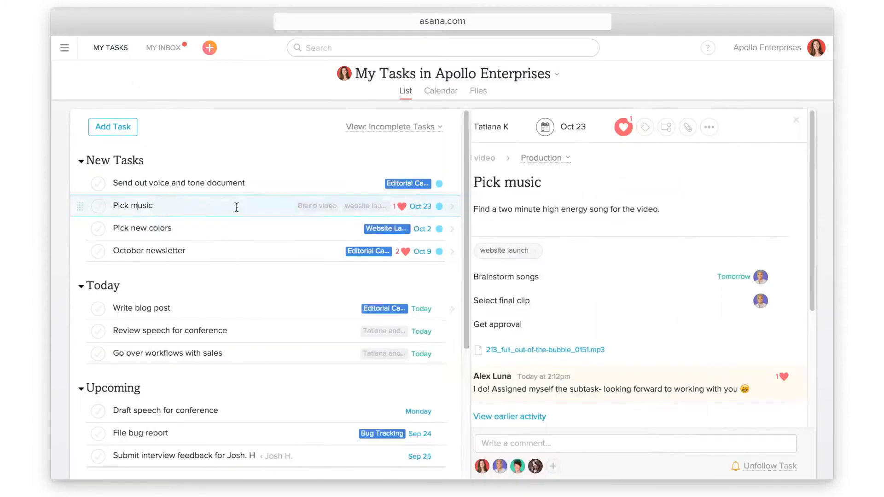
pyautogui.keyDown('shift'); pyautogui.click(195, 256); pyautogui.keyUp('shift')
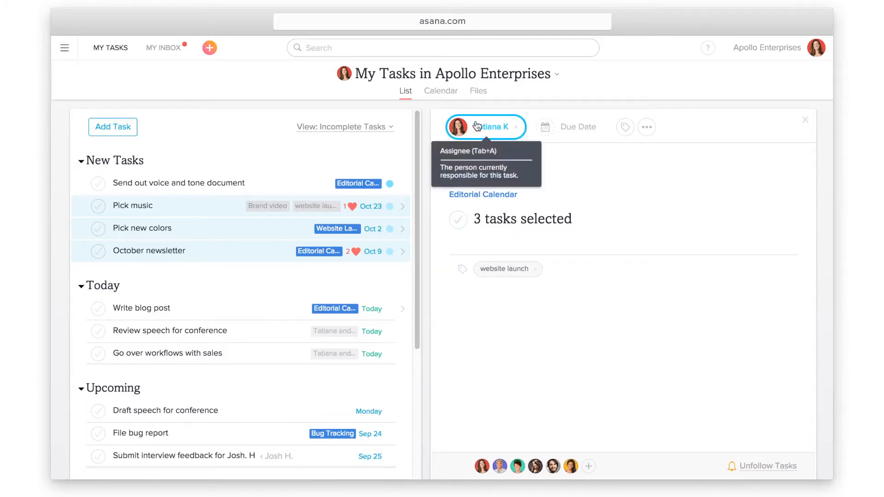
pyautogui.click(557, 127)
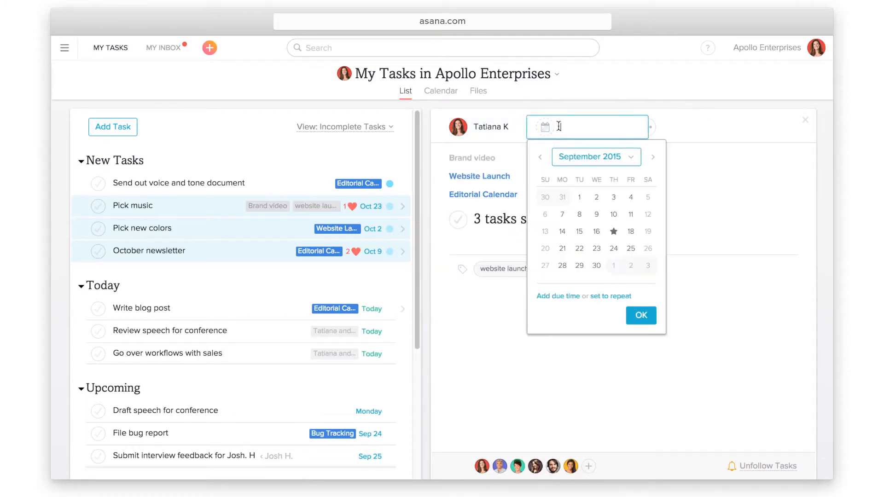
pyautogui.click(631, 265)
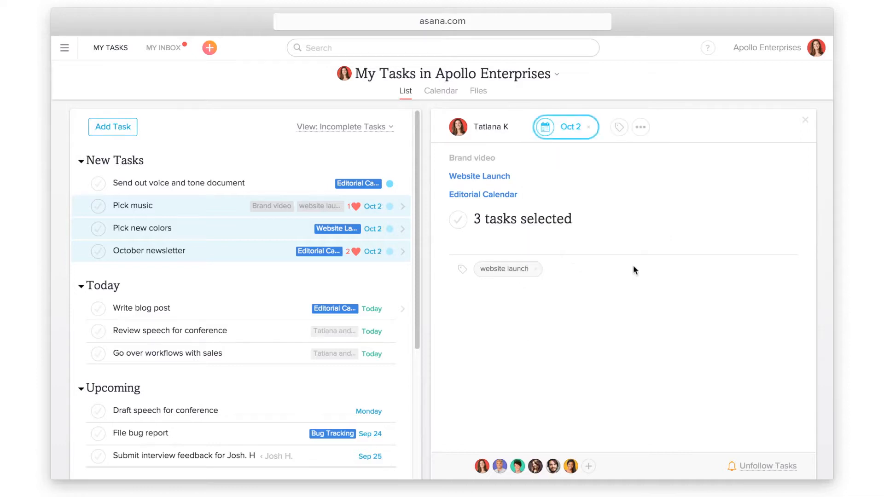
pyautogui.moveTo(78, 205); pyautogui.dragTo(83, 402)
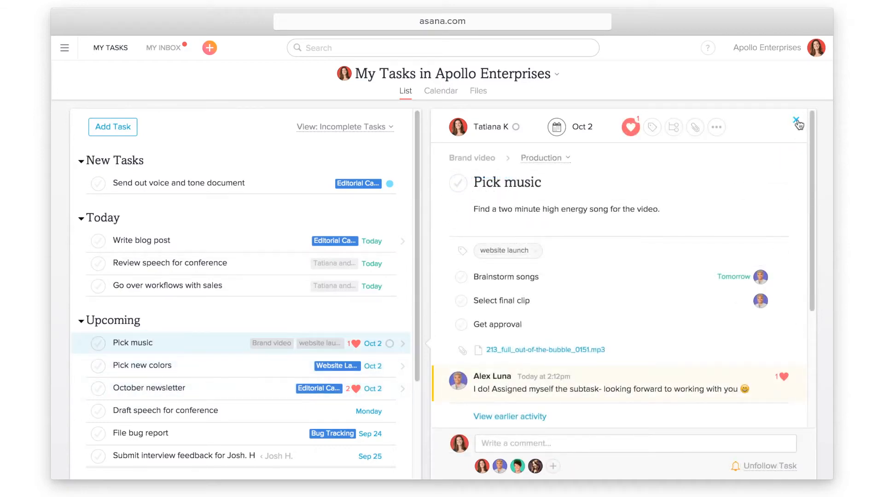
pyautogui.click(794, 120)
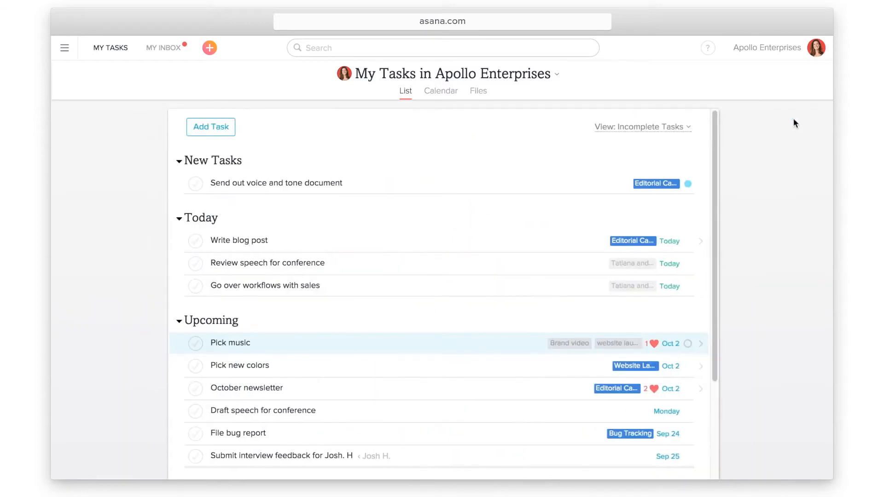
pyautogui.click(710, 51)
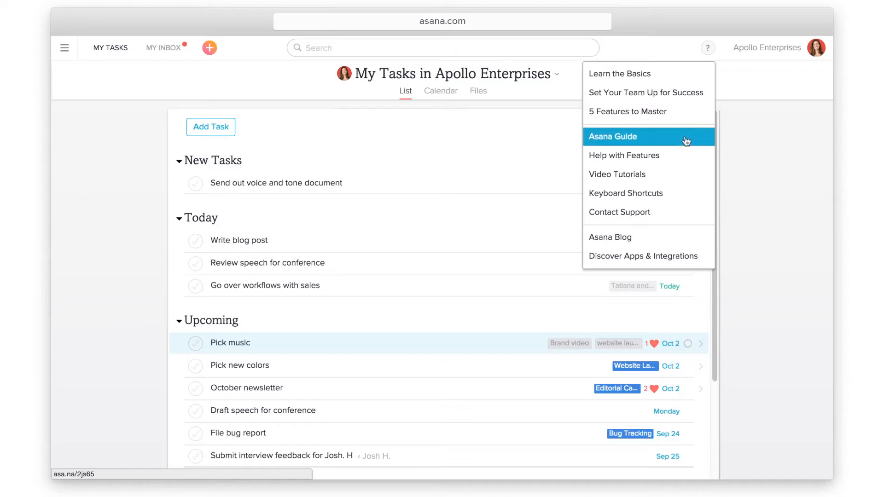
pyautogui.click(670, 193)
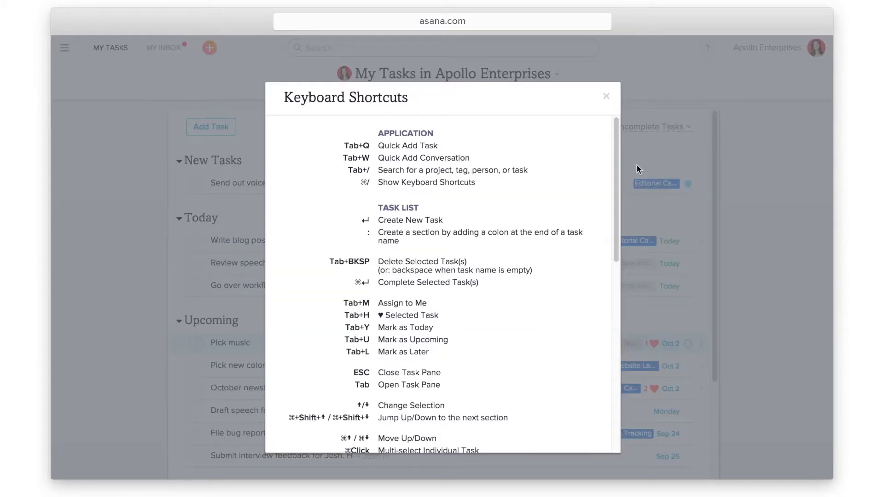
pyautogui.moveTo(616, 155); pyautogui.dragTo(570, 311)
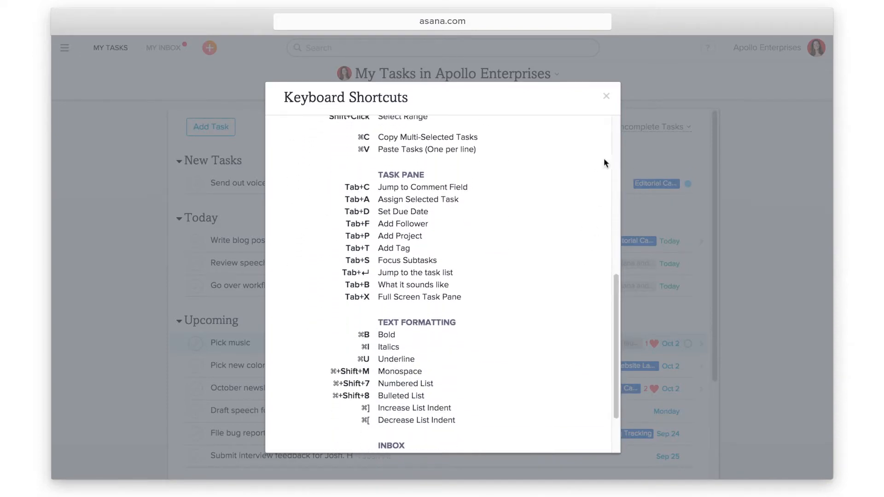
pyautogui.click(606, 95)
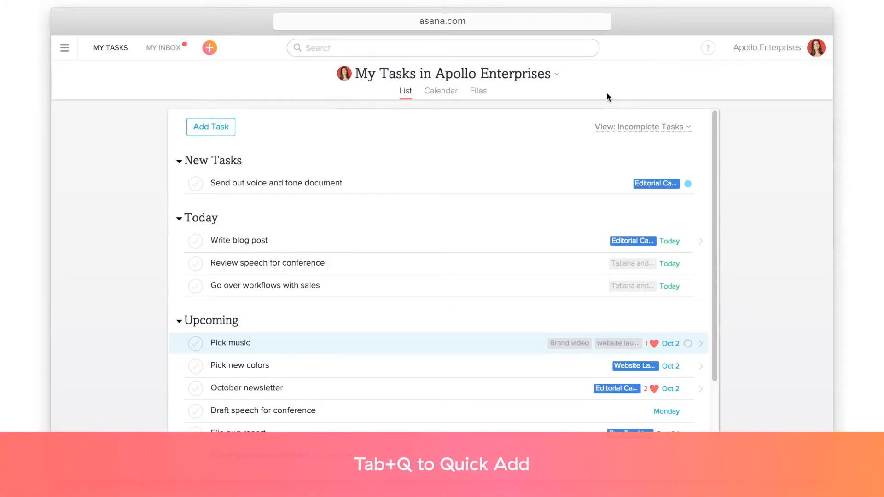
# Quick-add a 'File bug report' task with a teammate as follower using Tab+Q and Tab+F
pyautogui.hotkey('Tab', 'q')
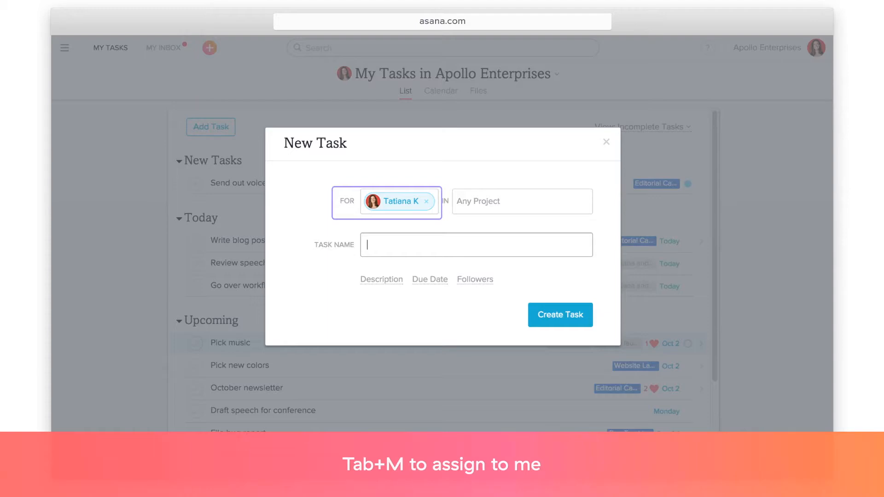
pyautogui.write('File bug report')
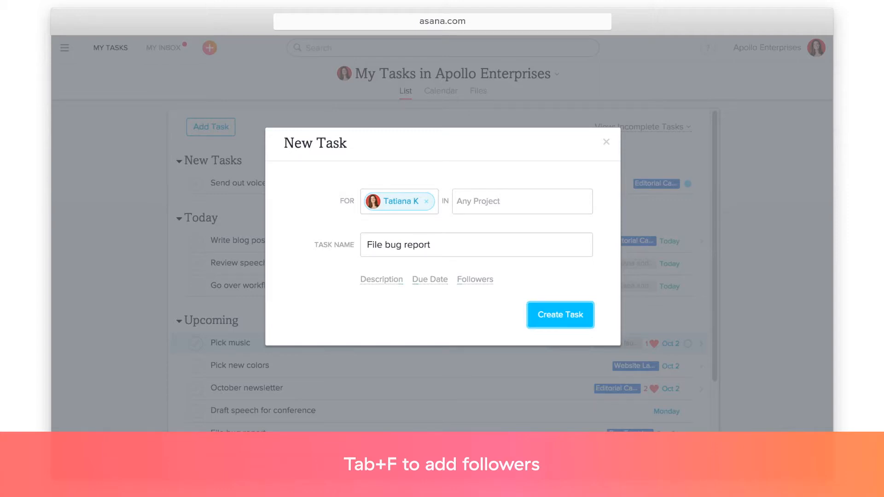
pyautogui.hotkey('Tab', 'f')
pyautogui.write('ale')
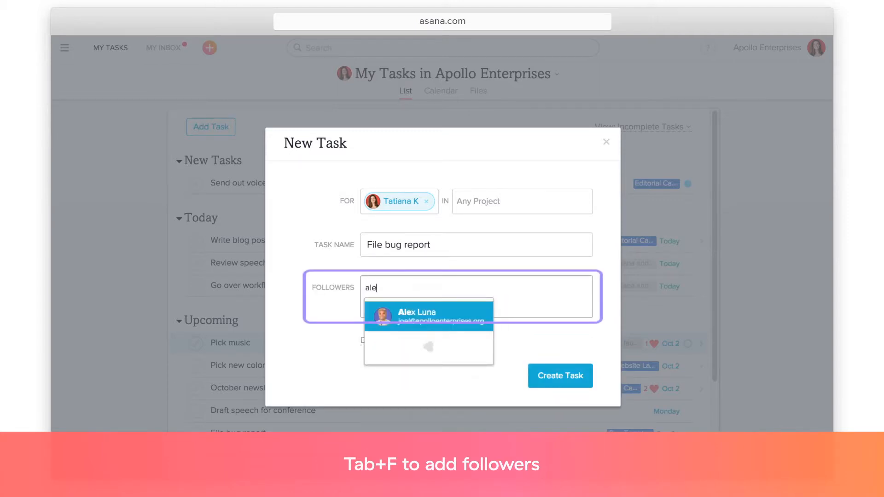
pyautogui.press('Return')
pyautogui.click(571, 376)
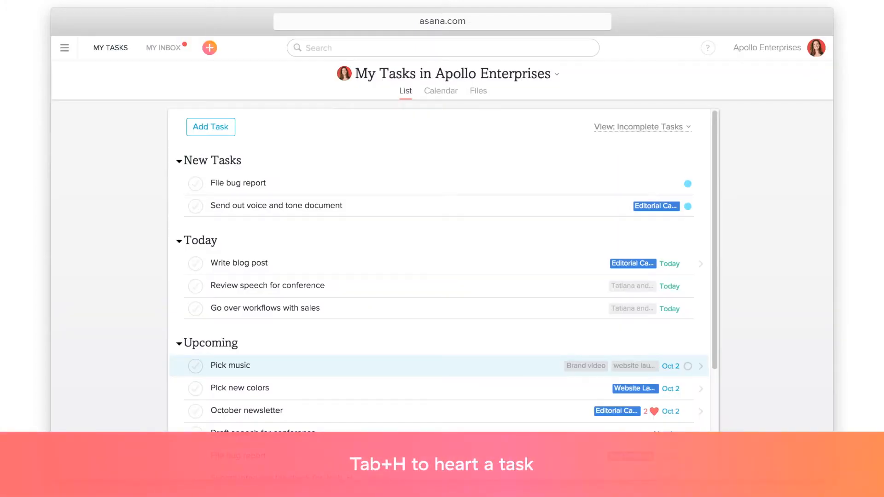
# Heart the Pick music task, mark it for Today, and expand it into focus mode
pyautogui.hotkey('Tab', 'h')
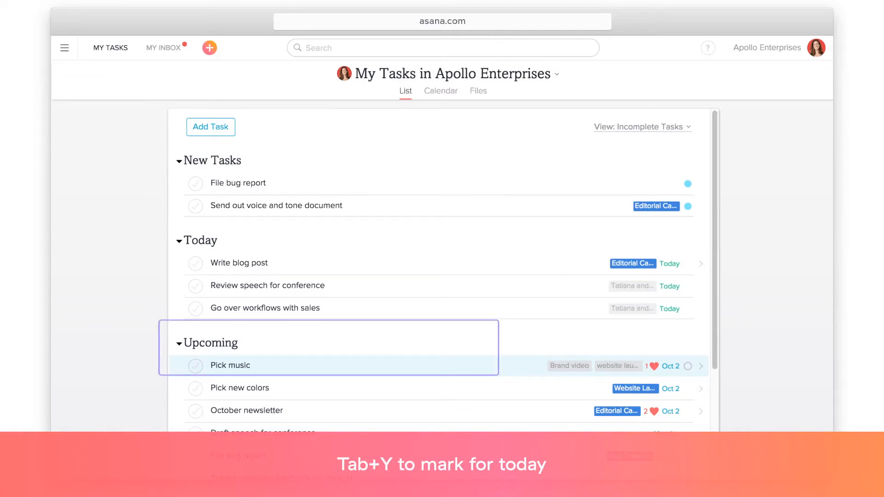
pyautogui.hotkey('Tab', 'y')
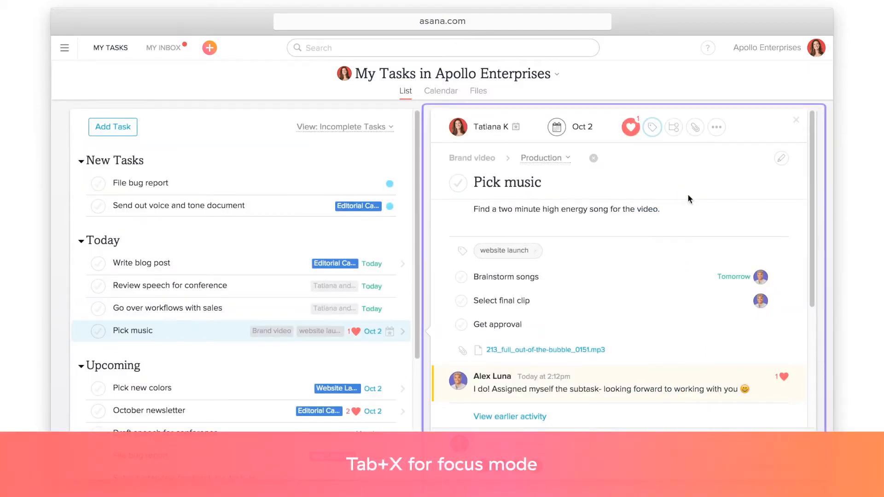
pyautogui.hotkey('Tab', 'x')
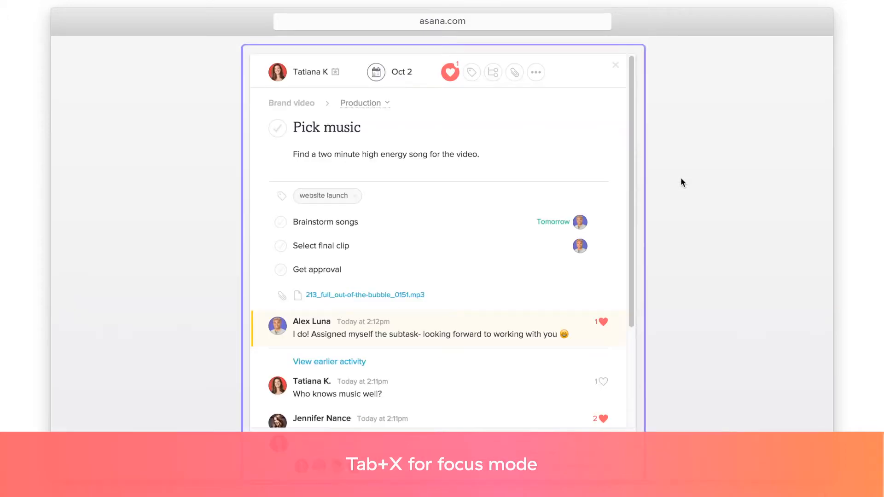
# Leave focus mode and delete Pick music from My Tasks with Tab+Delete
pyautogui.click(616, 66)
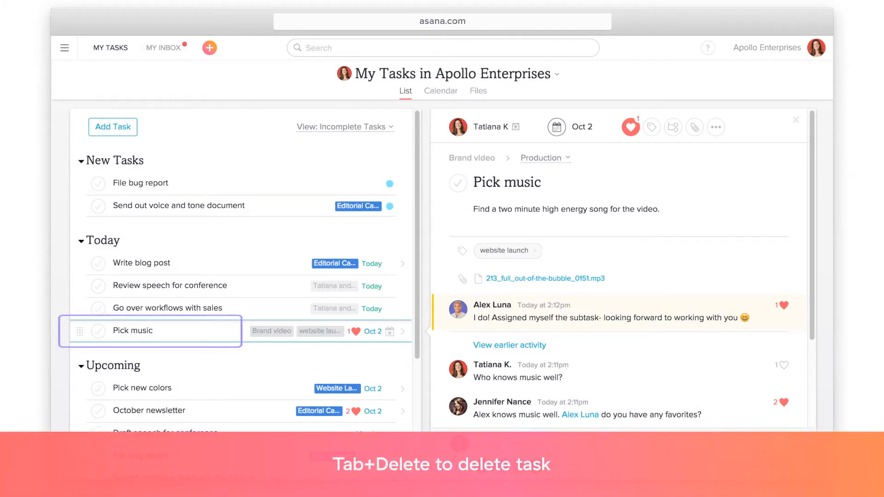
pyautogui.hotkey('Tab', 'Delete')
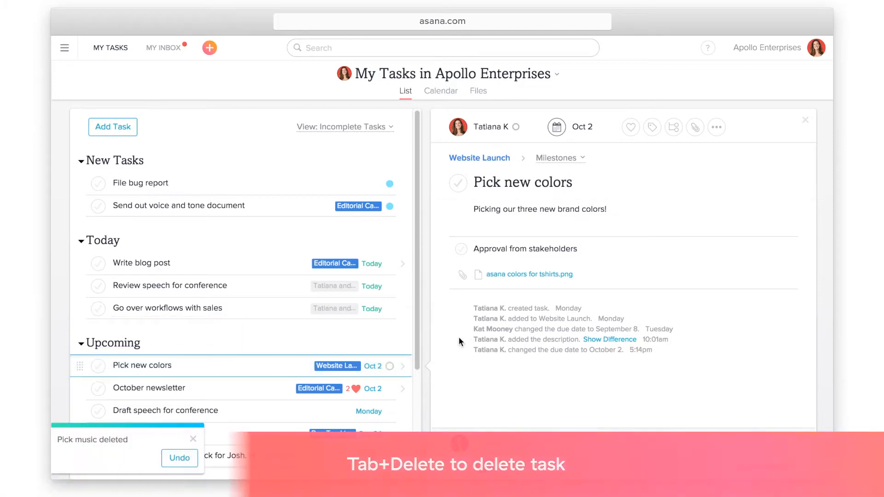
pyautogui.press('Up')
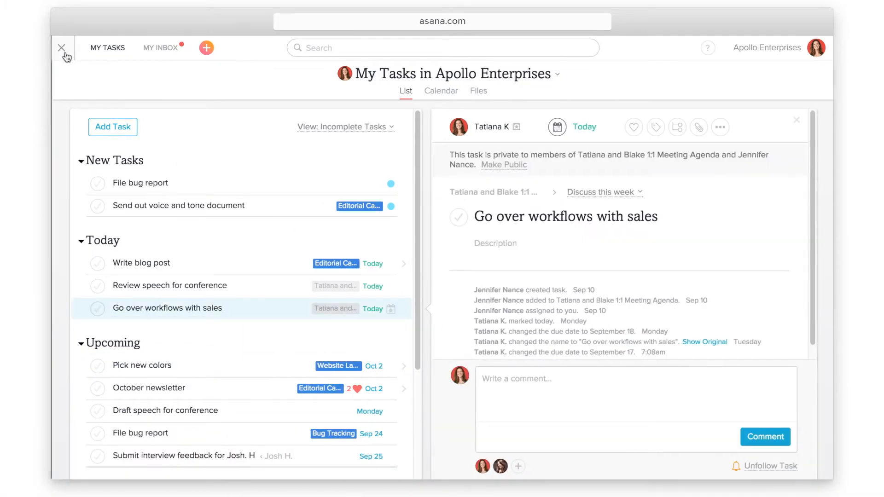
# Show Deleted Tasks and Conversations from the sidebar and open the deleted Pick music task
pyautogui.click(65, 48)
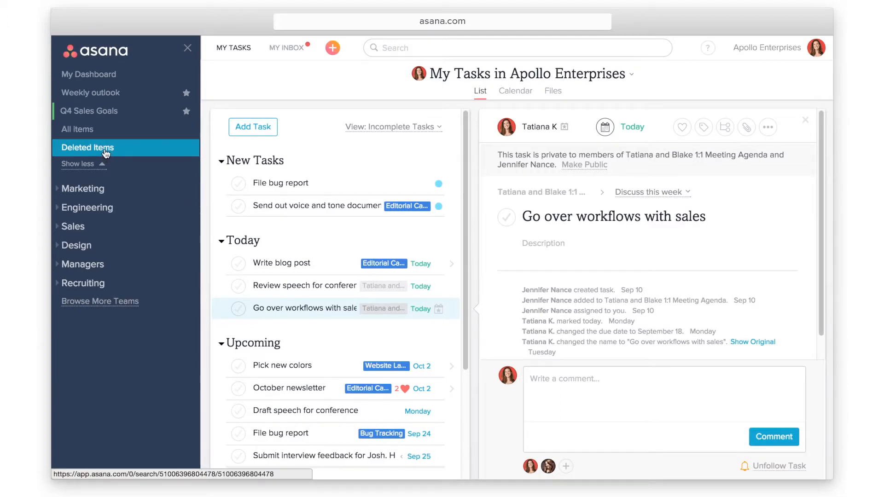
pyautogui.click(106, 156)
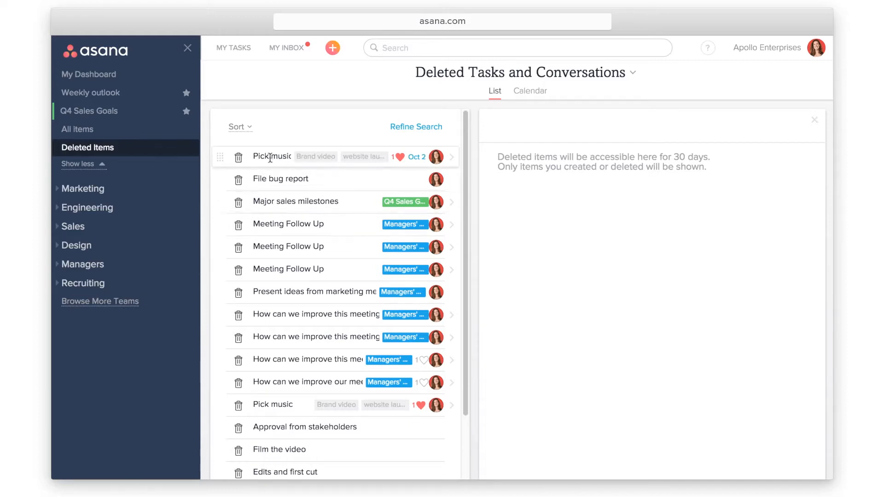
pyautogui.click(351, 157)
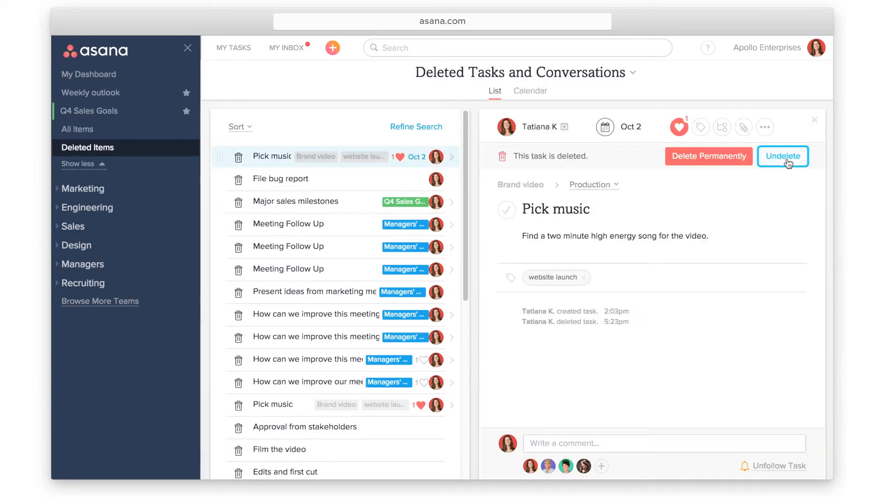
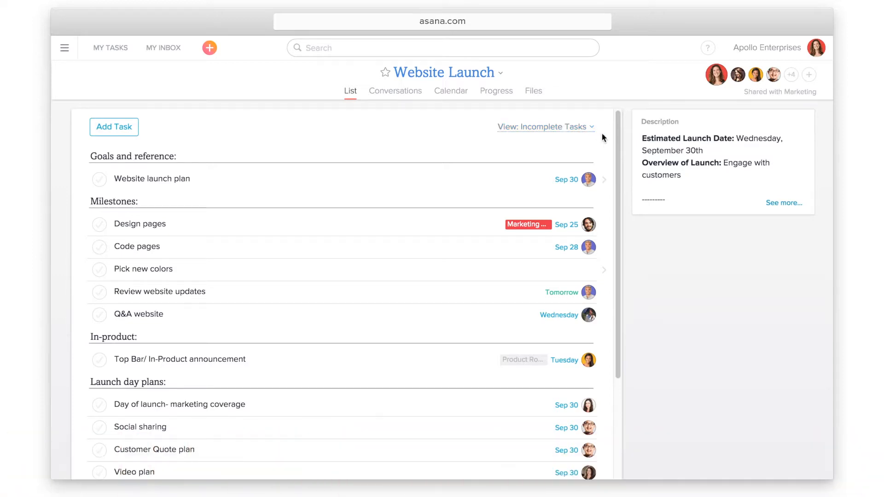
# Open the Pick new colors task and assign it to yourself
pyautogui.moveTo(618, 135)
pyautogui.mouseDown()
pyautogui.moveTo(627, 232)
pyautogui.moveTo(625, 130)
pyautogui.mouseUp()
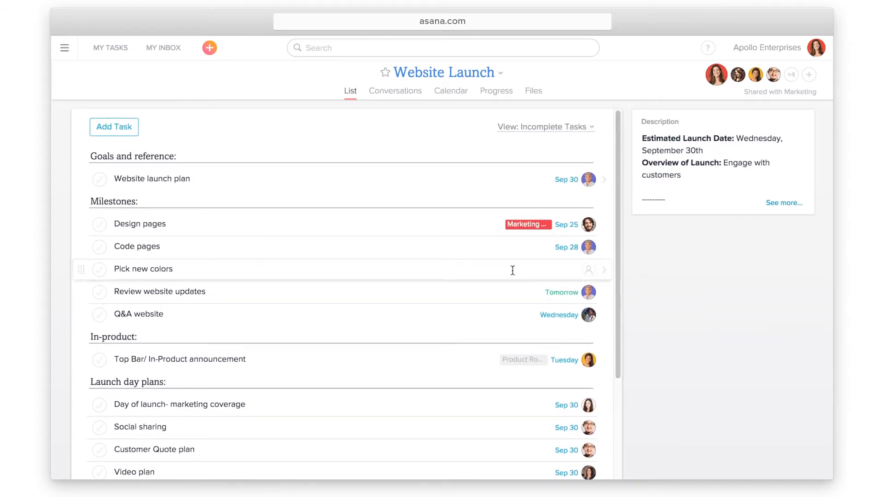
pyautogui.click(443, 270)
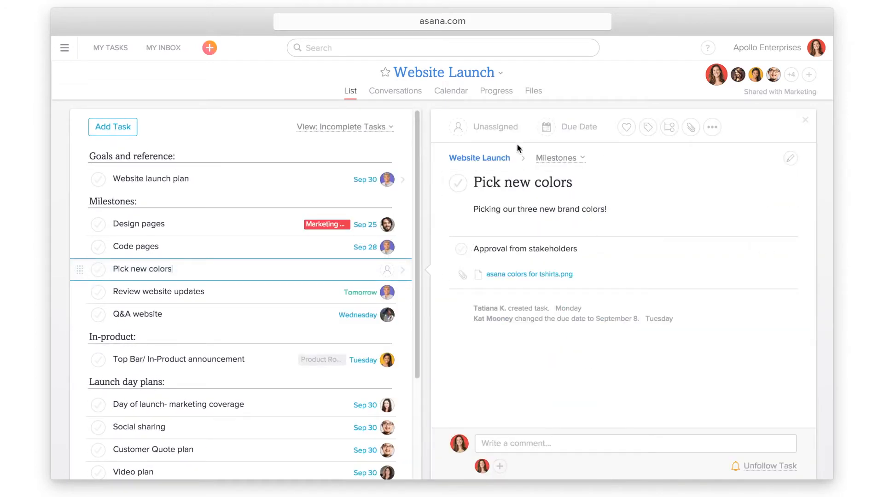
pyautogui.click(514, 128)
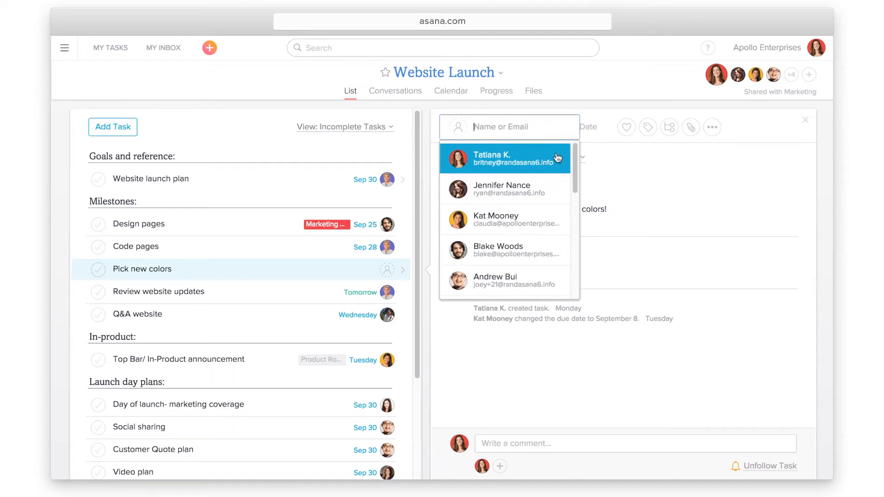
pyautogui.click(558, 158)
# Make Pick new colors due today, mark it complete, and view the Website Launch progress page
pyautogui.click(567, 131)
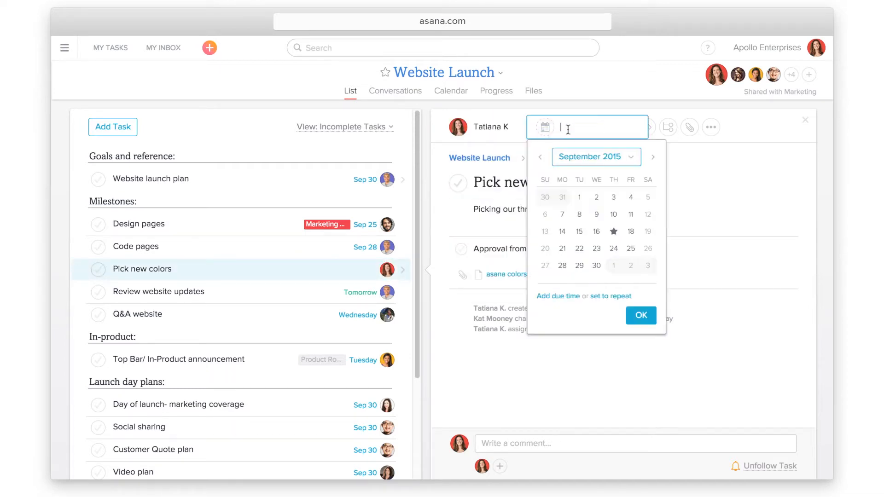
pyautogui.click(613, 231)
pyautogui.click(458, 183)
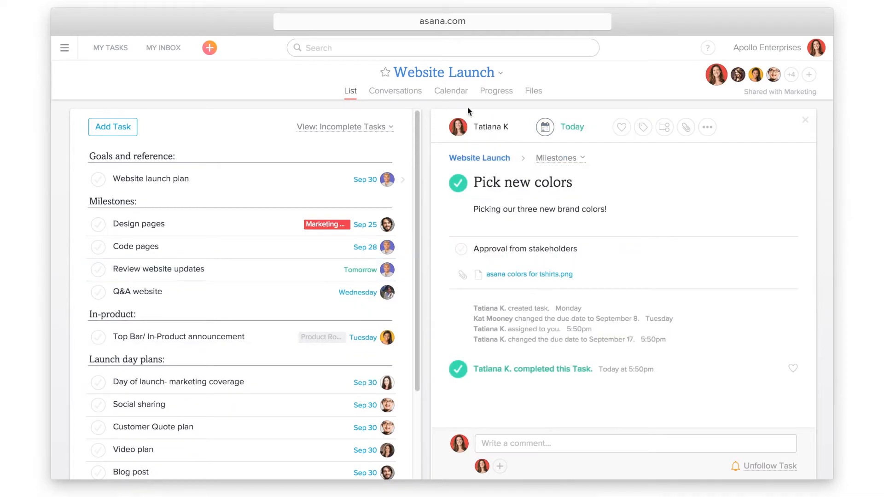
pyautogui.click(494, 97)
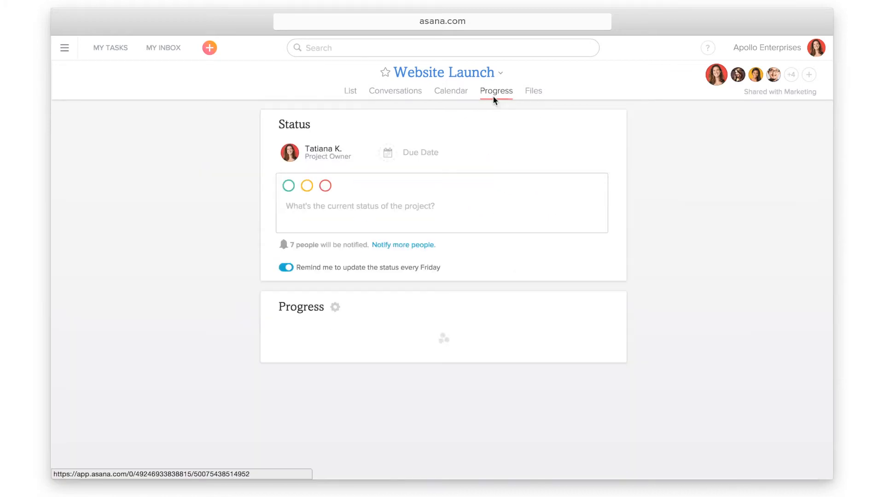
# Post a green status update: 'This project is on track to be completed 9/30!'
pyautogui.click(289, 185)
pyautogui.write('This project is on track to be completed 9/30!')
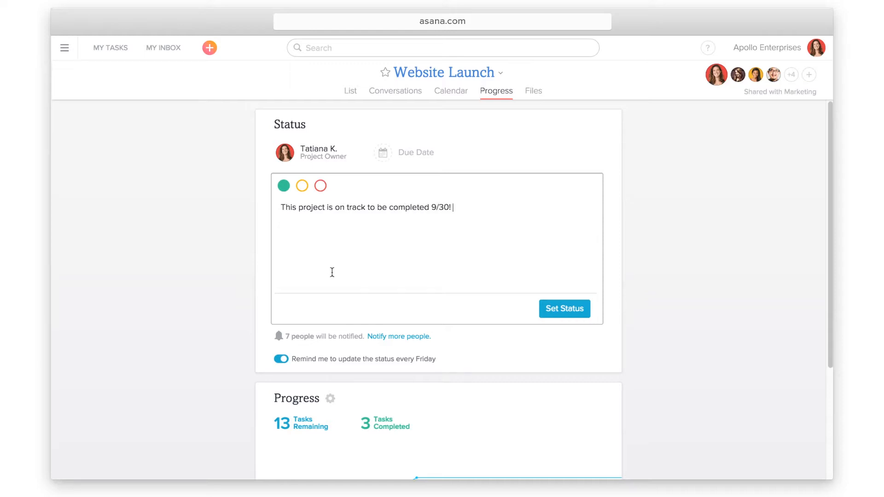
pyautogui.click(543, 316)
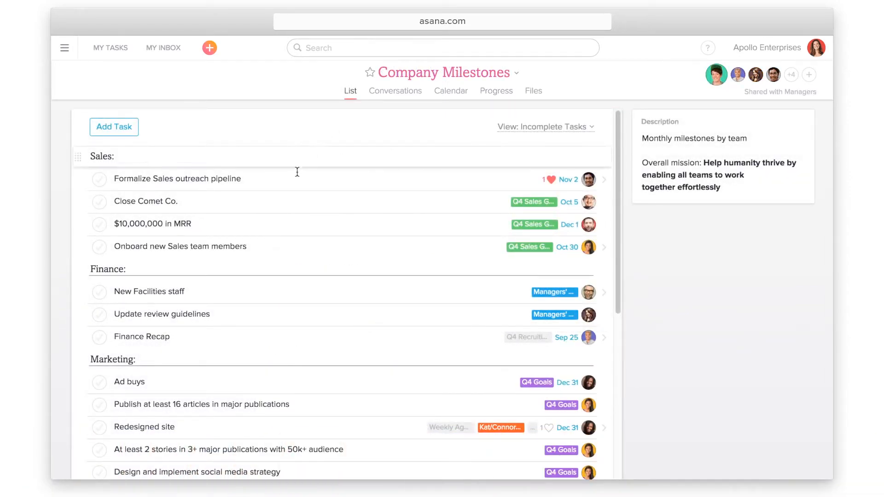
# Add Formalize Sales outreach pipeline to the Q4 Sales Goals project, keeping Company Milestones
pyautogui.click(295, 181)
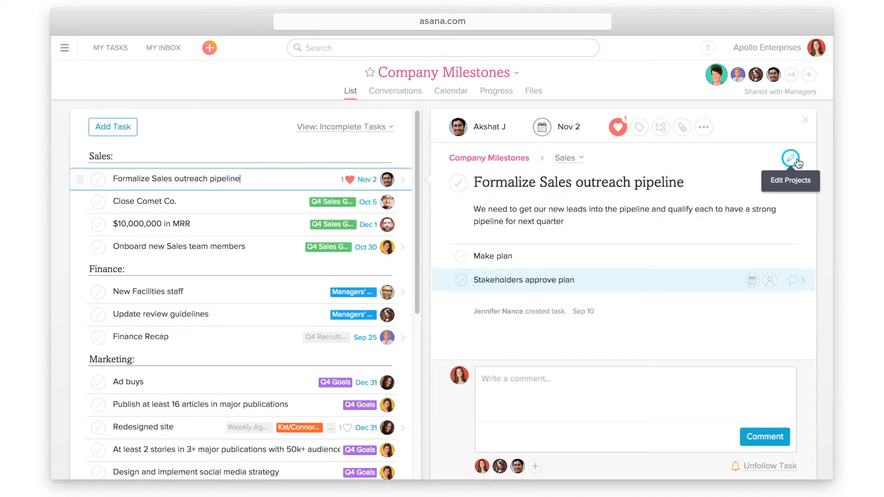
pyautogui.click(790, 158)
pyautogui.click(792, 159)
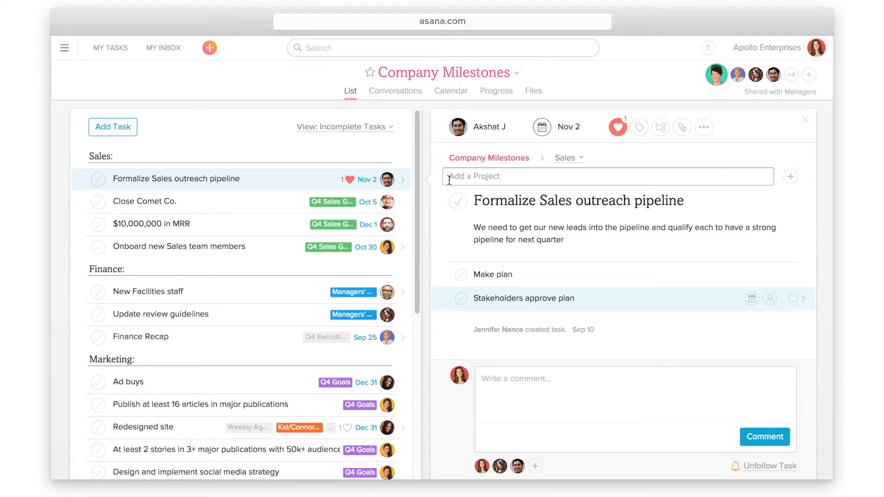
pyautogui.write('Q4 sales')
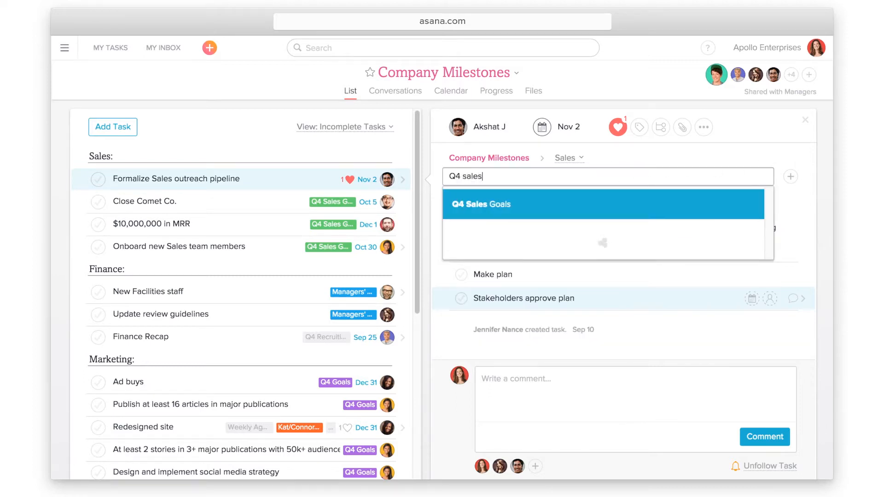
pyautogui.click(528, 205)
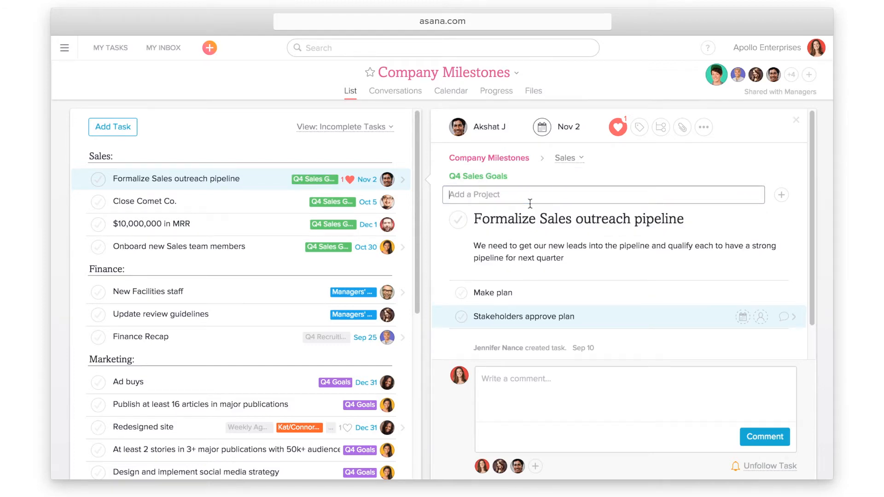
pyautogui.click(795, 120)
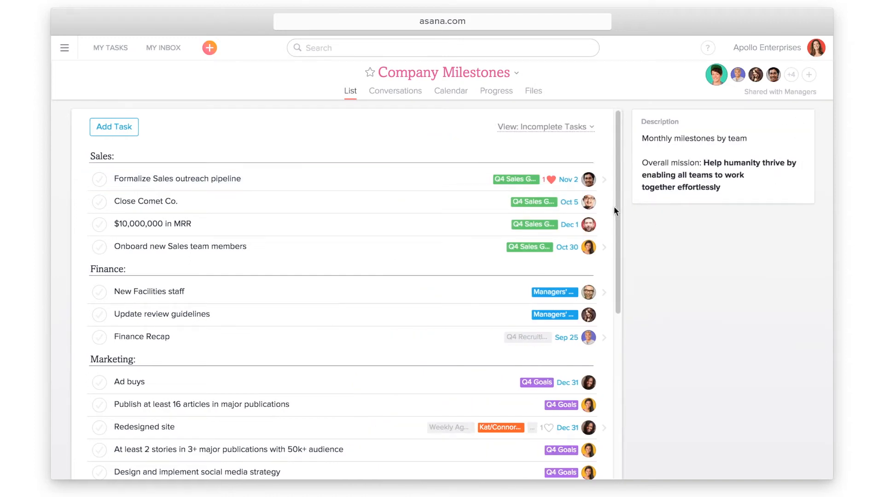
pyautogui.scroll(-4, 616, 201)
pyautogui.scroll(-1, 602, 317)
pyautogui.scroll(5, 607, 309)
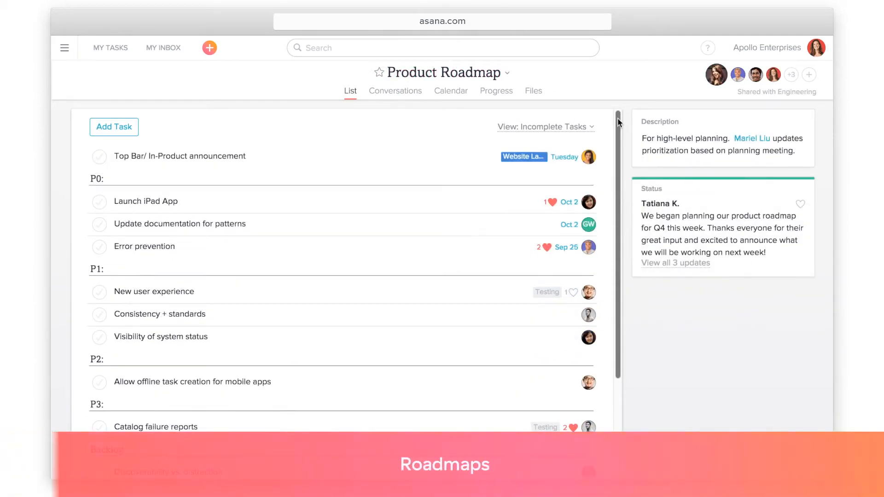
# Move New user experience into P0 and complete it and Launch iPad App
pyautogui.moveTo(617, 118)
pyautogui.mouseDown()
pyautogui.moveTo(616, 217)
pyautogui.moveTo(615, 125)
pyautogui.mouseUp()
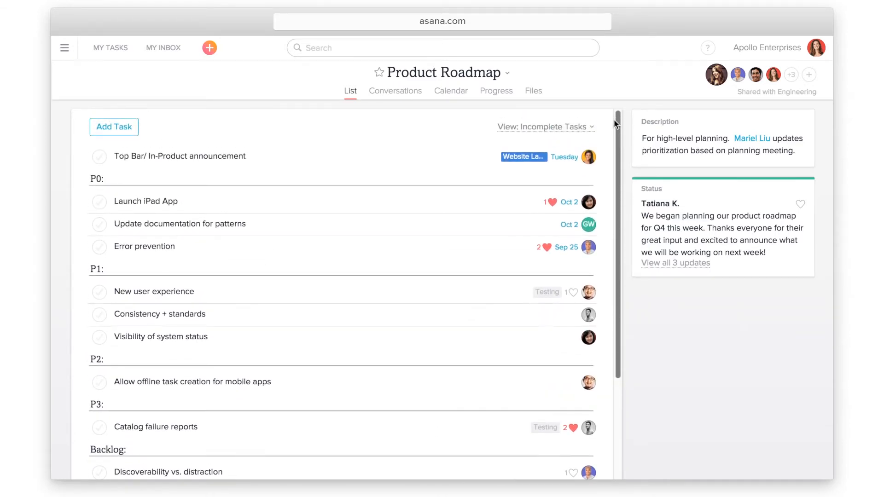
pyautogui.moveTo(78, 292); pyautogui.dragTo(82, 197)
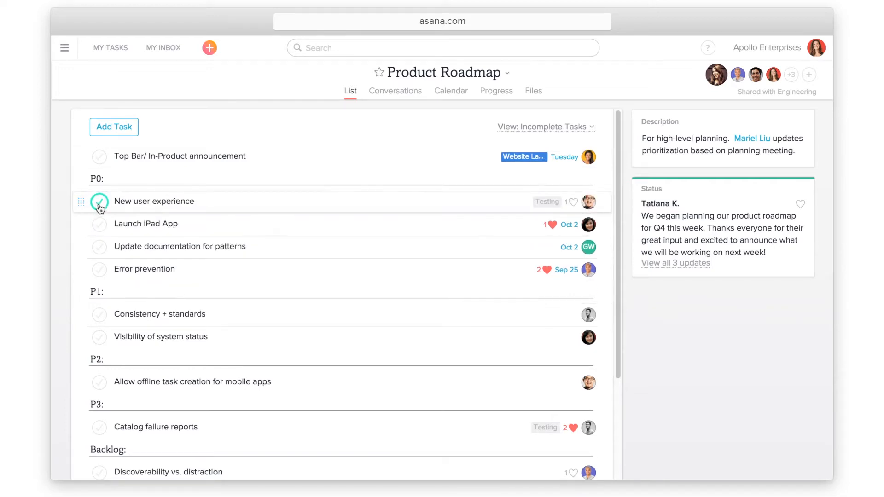
pyautogui.click(99, 202)
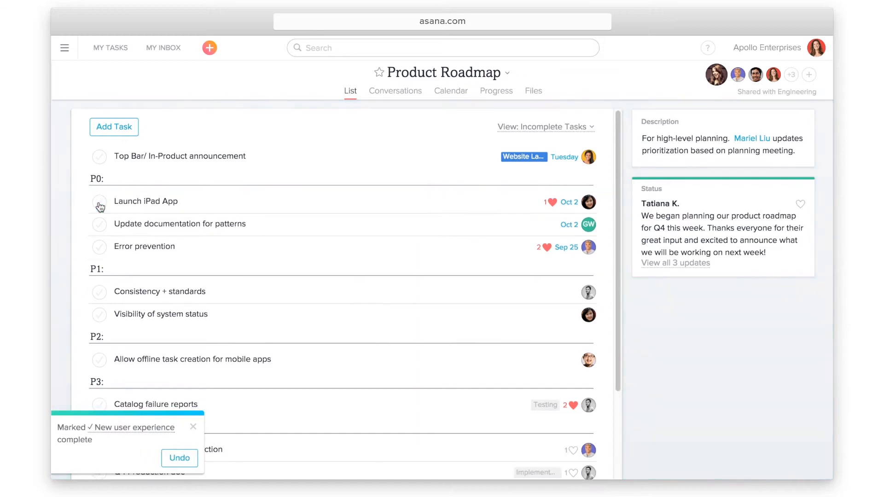
pyautogui.click(99, 203)
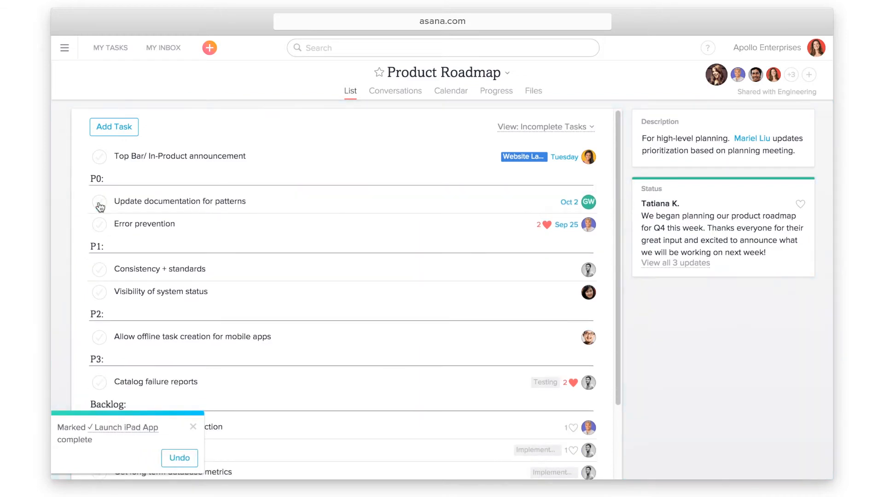
# Move Consistency + standards into P0 and mark it complete
pyautogui.moveTo(73, 268); pyautogui.dragTo(73, 192)
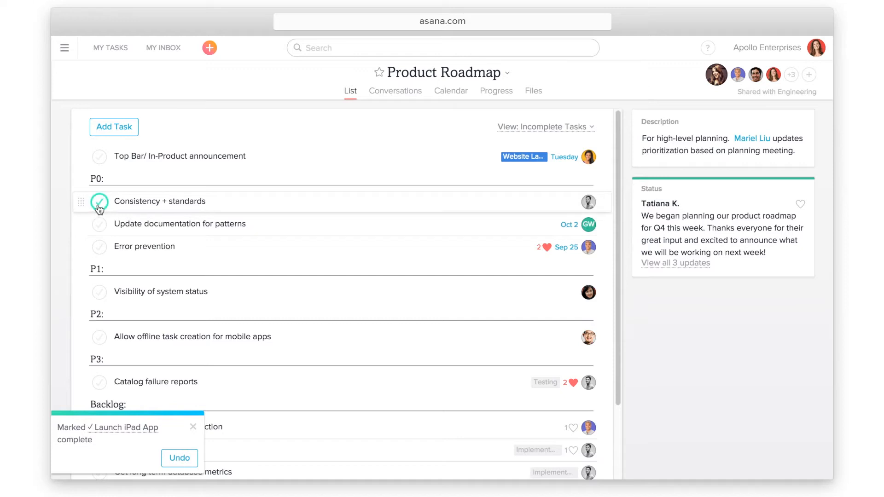
pyautogui.click(98, 204)
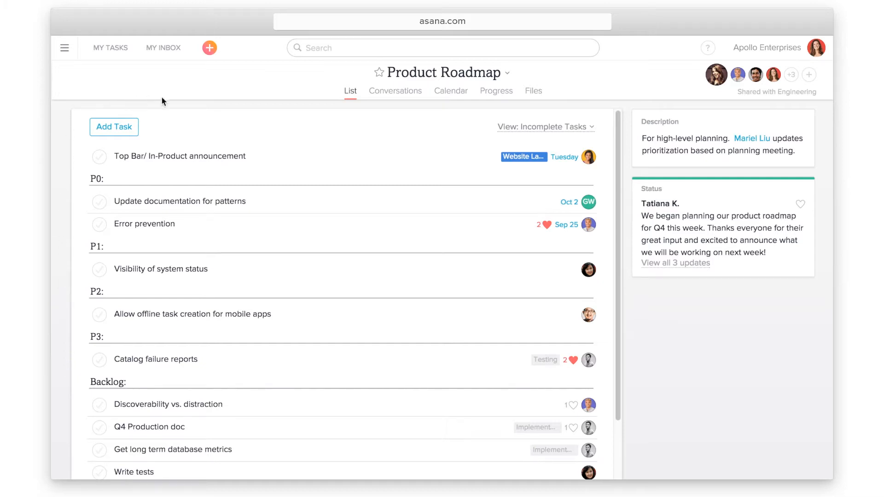
pyautogui.click(310, 46)
# Search for 'bug tracking' and open the Bug Tracking project
pyautogui.write('b')
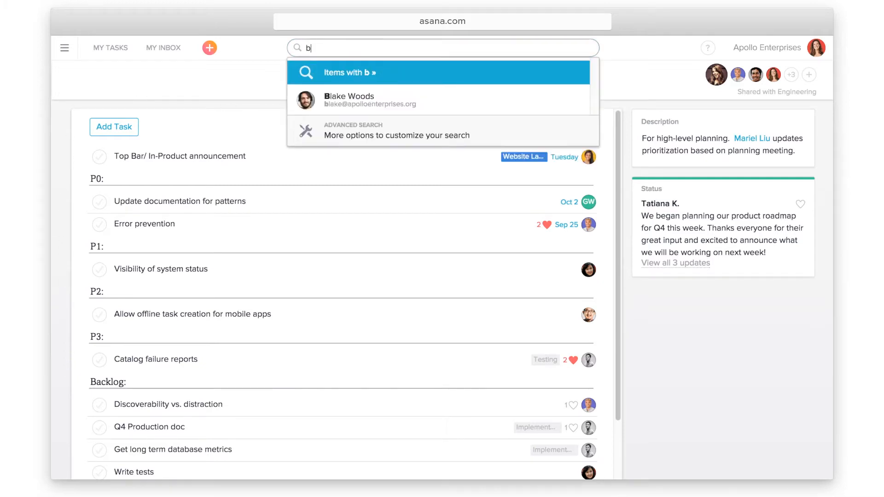
pyautogui.write('ug tracking')
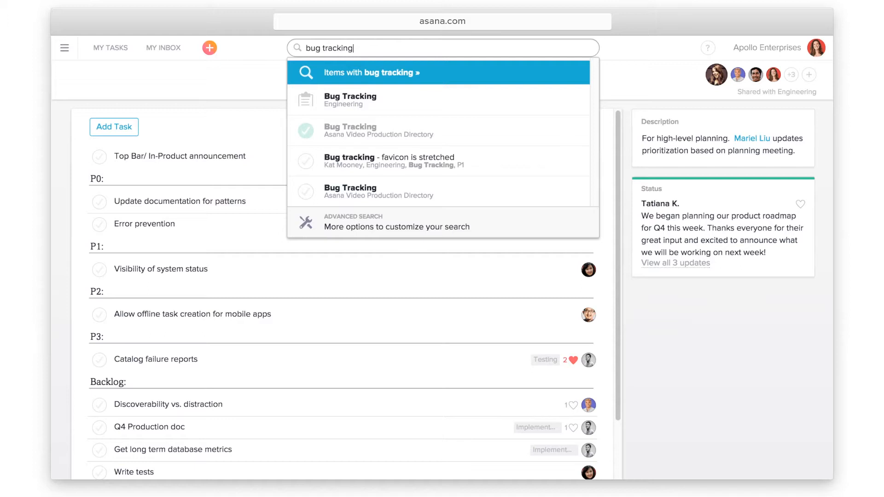
pyautogui.click(404, 104)
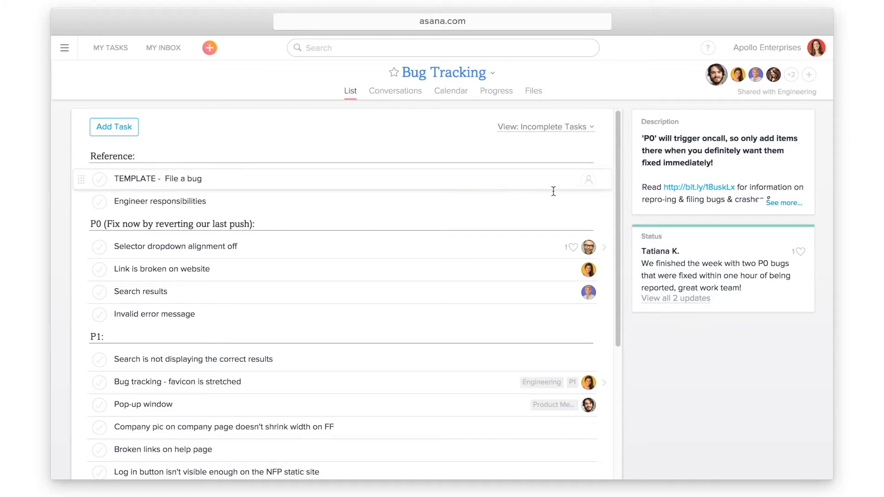
pyautogui.moveTo(616, 181)
pyautogui.mouseDown()
pyautogui.moveTo(617, 290)
pyautogui.moveTo(618, 183)
pyautogui.mouseUp()
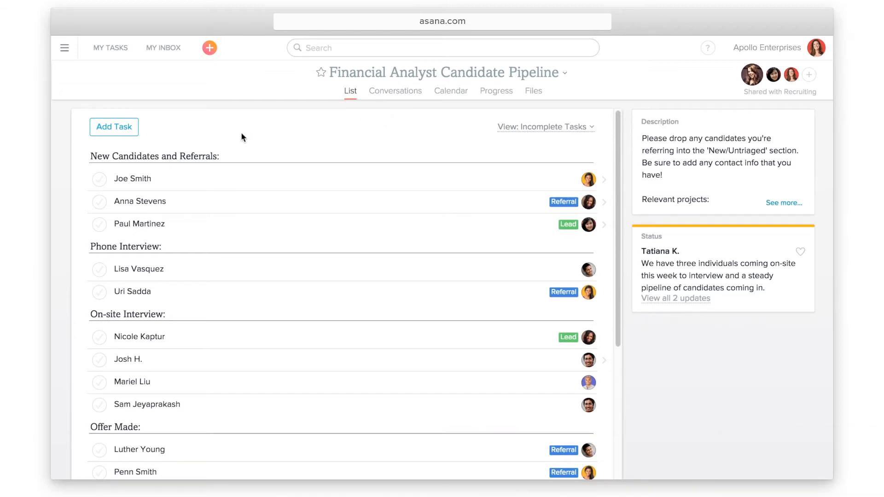
# Move the top candidate through Phone Interview and On-site Interview into Offer Made, then complete it
pyautogui.moveTo(80, 178)
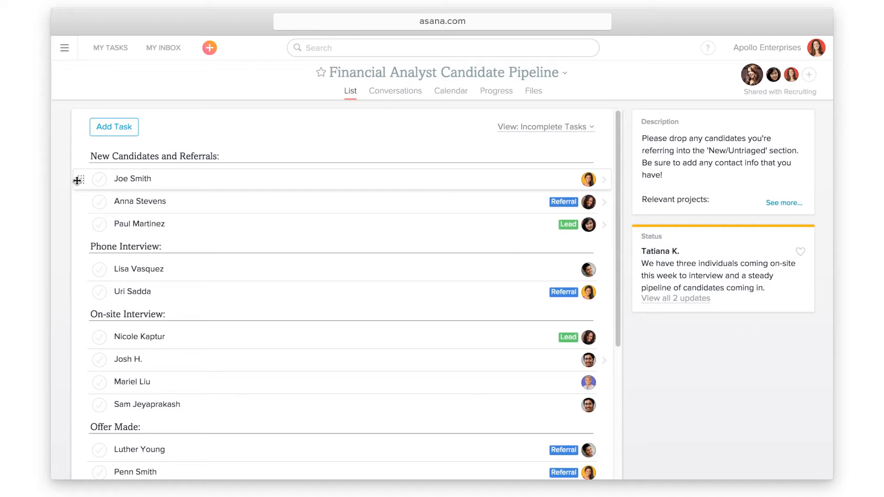
pyautogui.moveTo(77, 180); pyautogui.dragTo(85, 256)
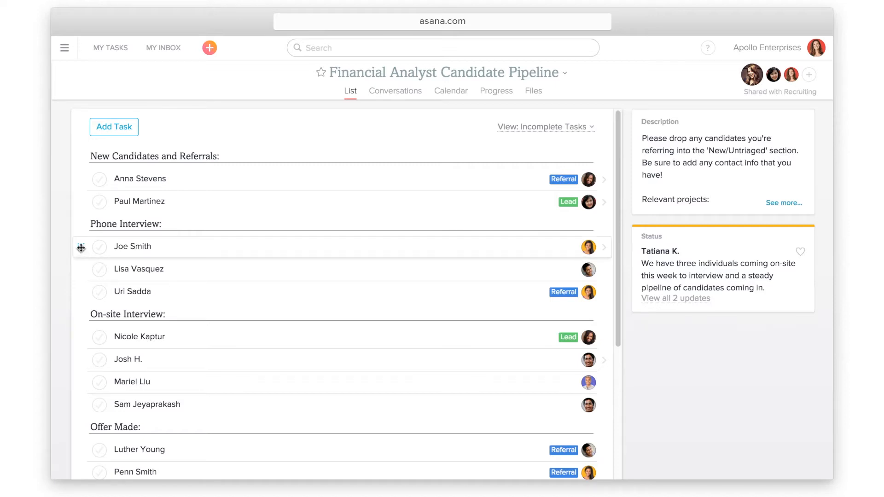
pyautogui.moveTo(79, 248); pyautogui.dragTo(87, 325)
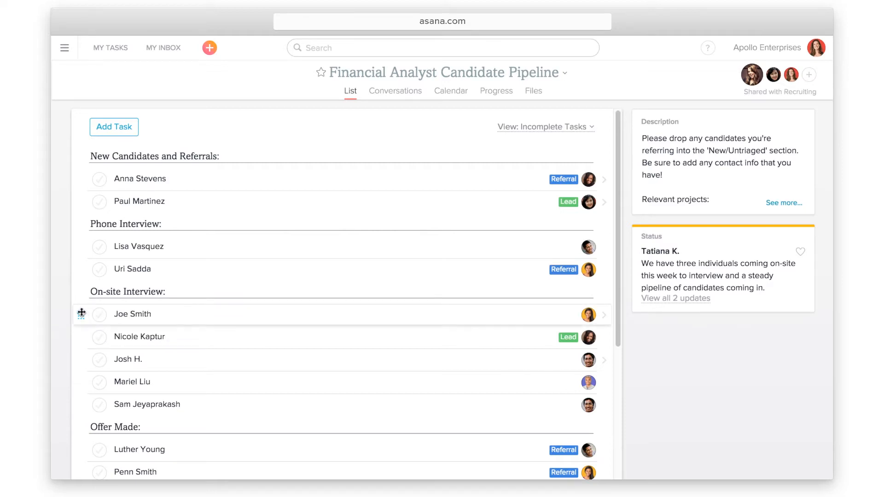
pyautogui.moveTo(81, 313); pyautogui.dragTo(95, 439)
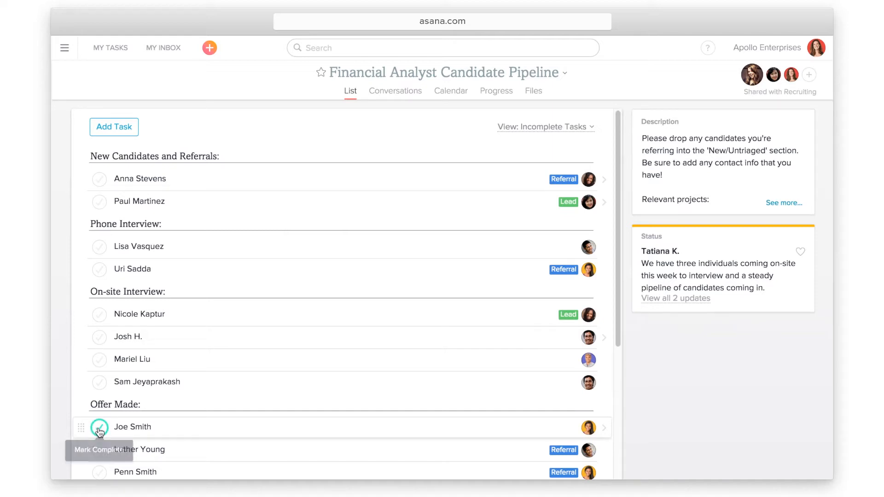
pyautogui.click(100, 429)
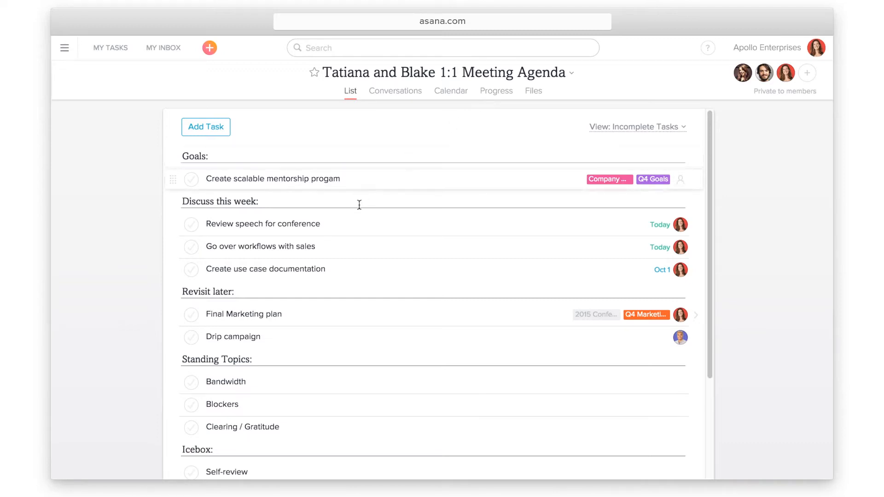
# Add a 'Go over feedback on speech' task below Review speech for conference
pyautogui.click(345, 223)
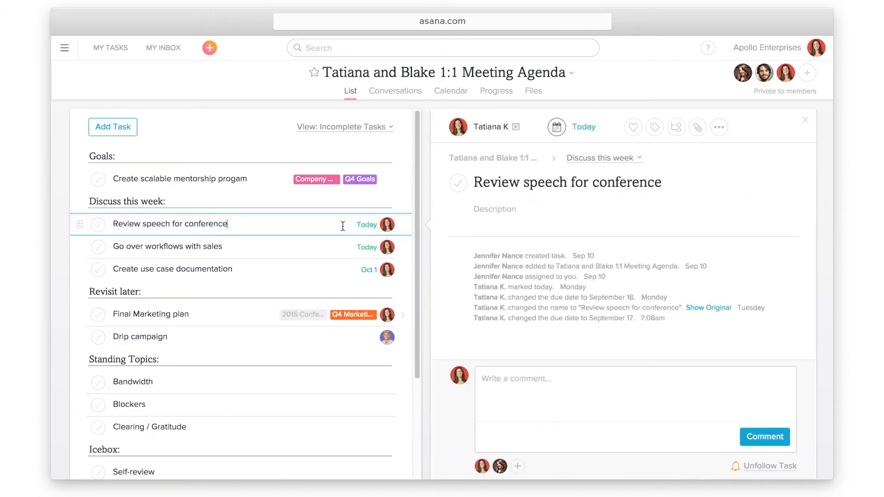
pyautogui.press('Return')
pyautogui.write('Go over f')
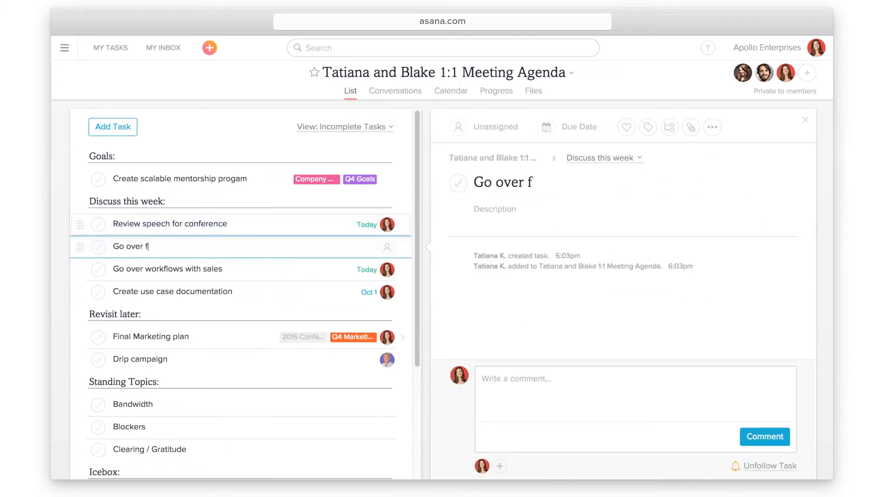
pyautogui.write('eedback on speech')
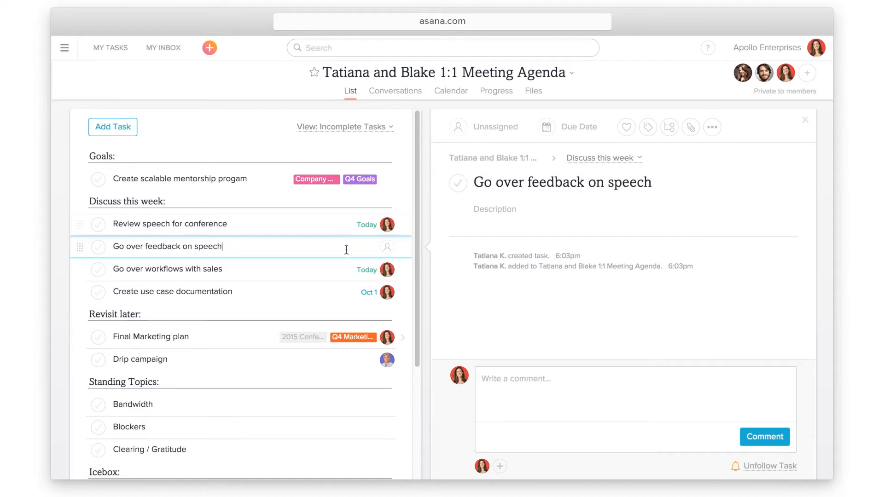
pyautogui.click(806, 121)
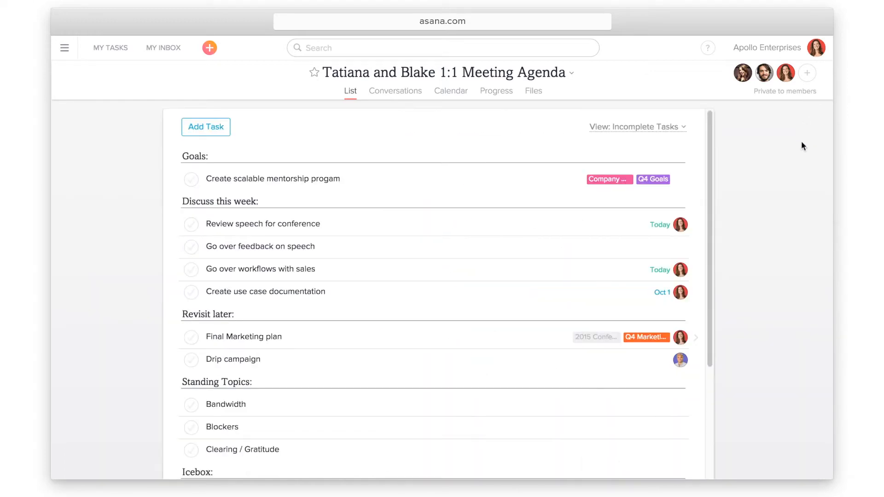
# Complete Review speech for conference, Go over feedback on speech and Go over workflows with sales
pyautogui.moveTo(712, 174); pyautogui.dragTo(688, 275)
pyautogui.scroll(-1, 683, 285)
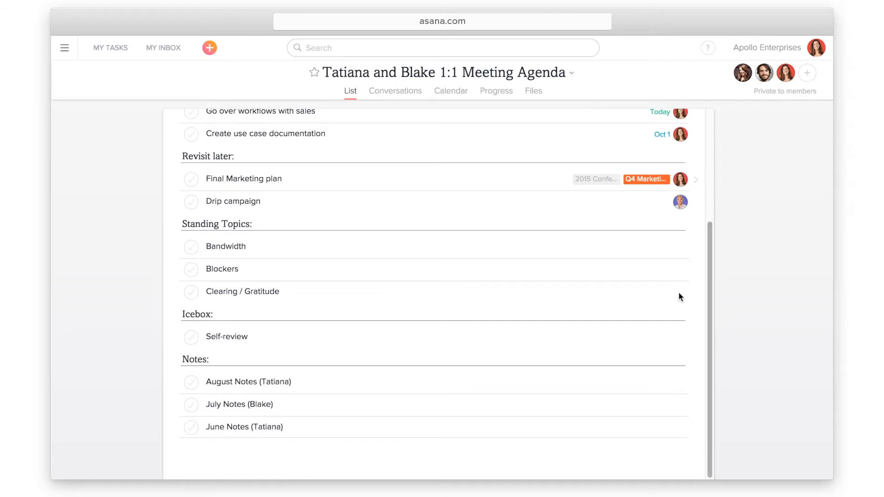
pyautogui.moveTo(708, 295); pyautogui.dragTo(726, 173)
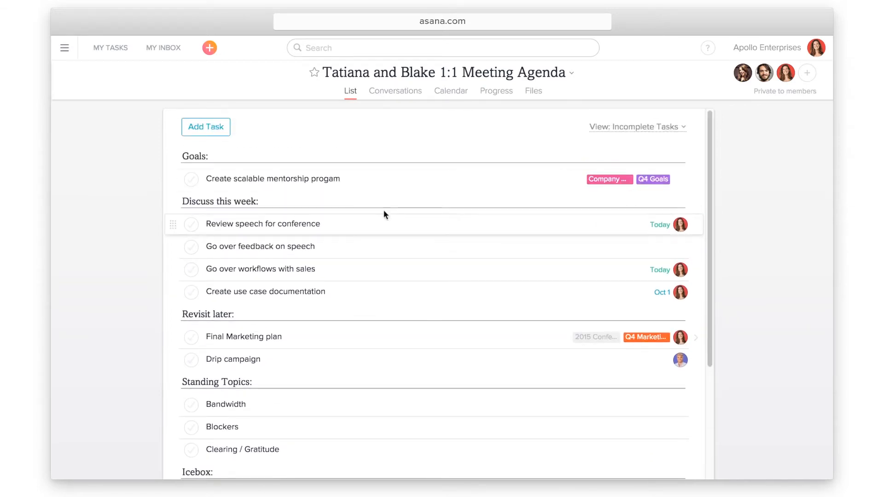
pyautogui.click(192, 225)
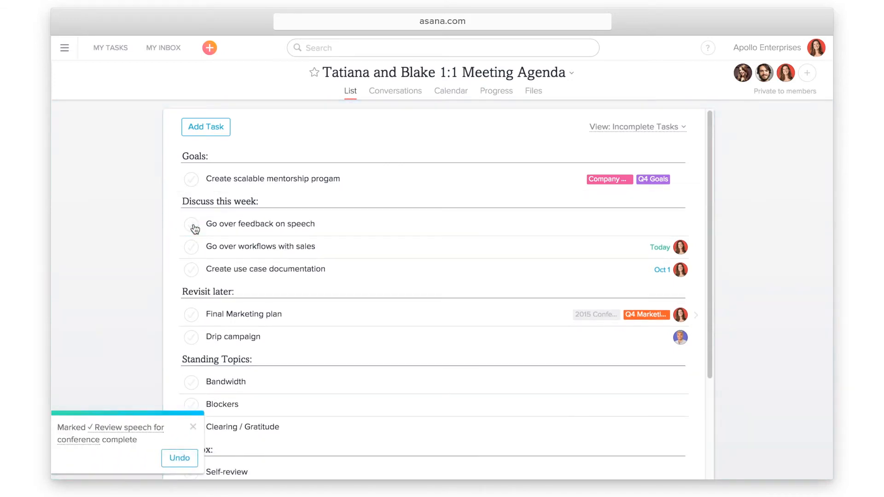
pyautogui.click(192, 225)
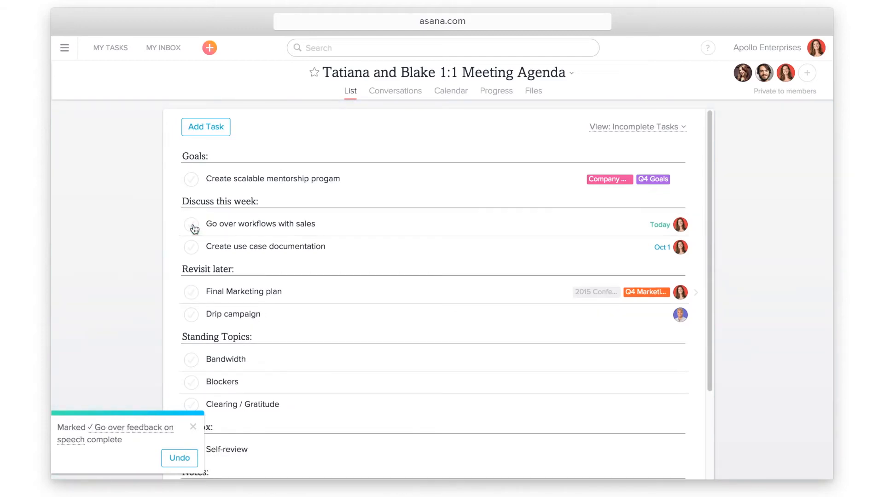
pyautogui.click(192, 225)
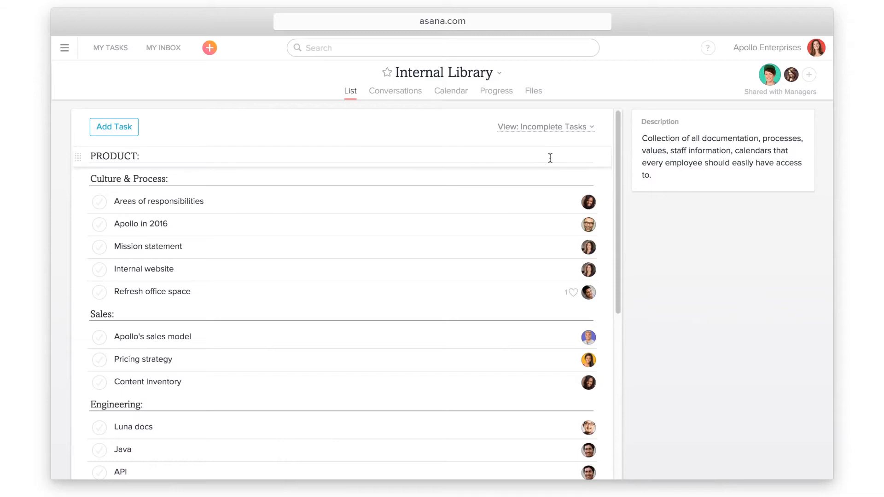
# Scroll through the Internal Library project's task list
pyautogui.moveTo(620, 148); pyautogui.dragTo(596, 271)
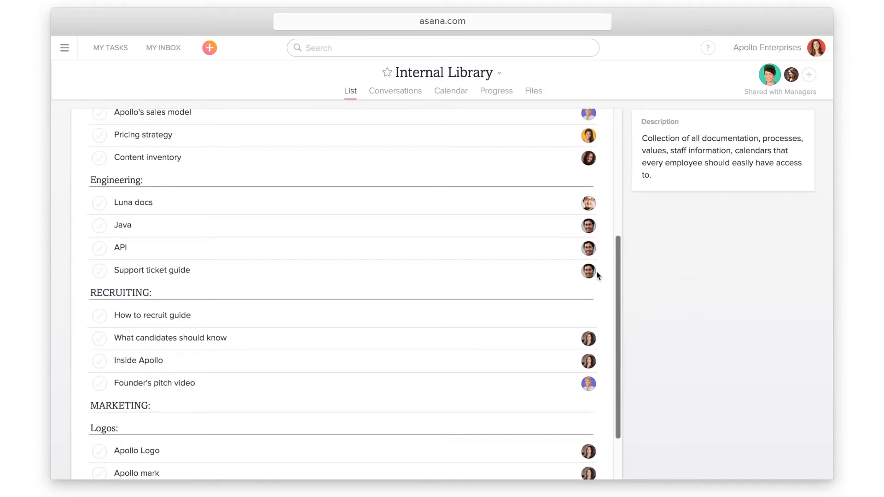
pyautogui.scroll(3, 596, 271)
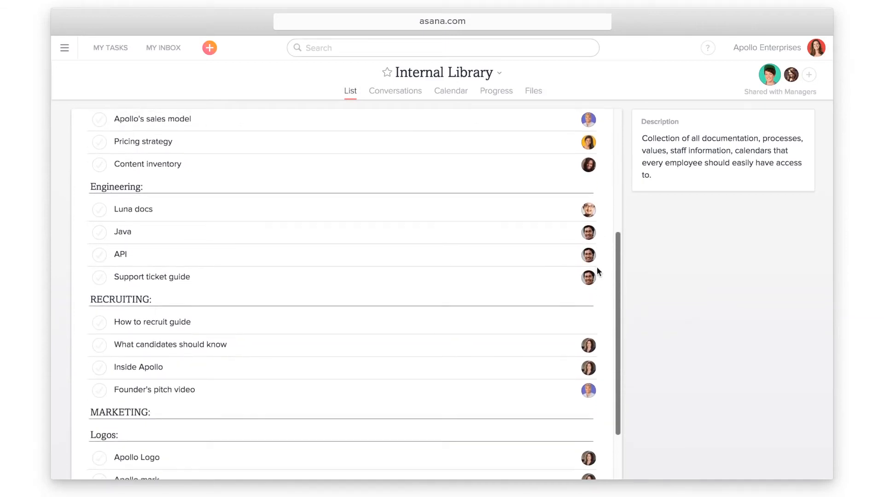
pyautogui.moveTo(598, 259); pyautogui.dragTo(619, 144)
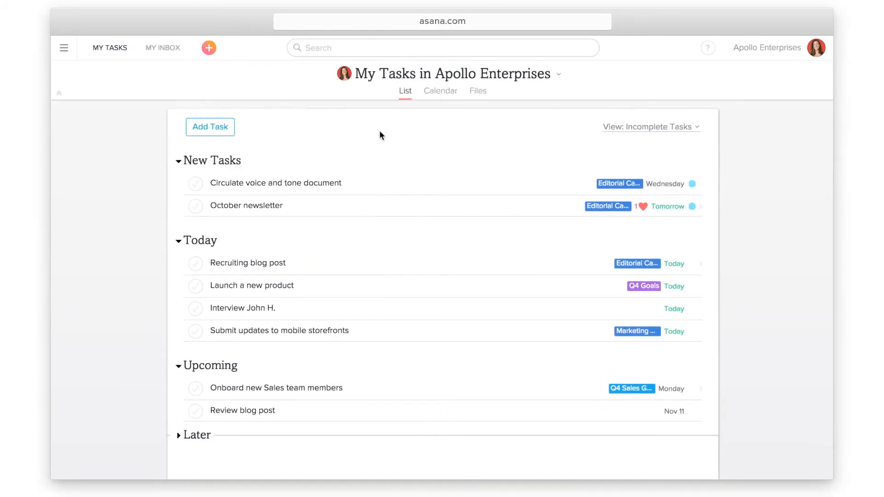
# Create a private 1:1 project named after the two meeting participants
pyautogui.click(799, 55)
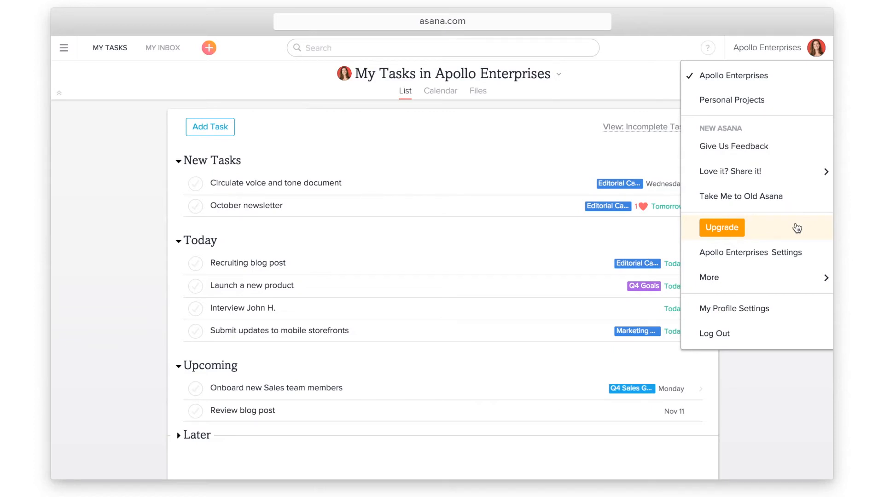
pyautogui.click(774, 371)
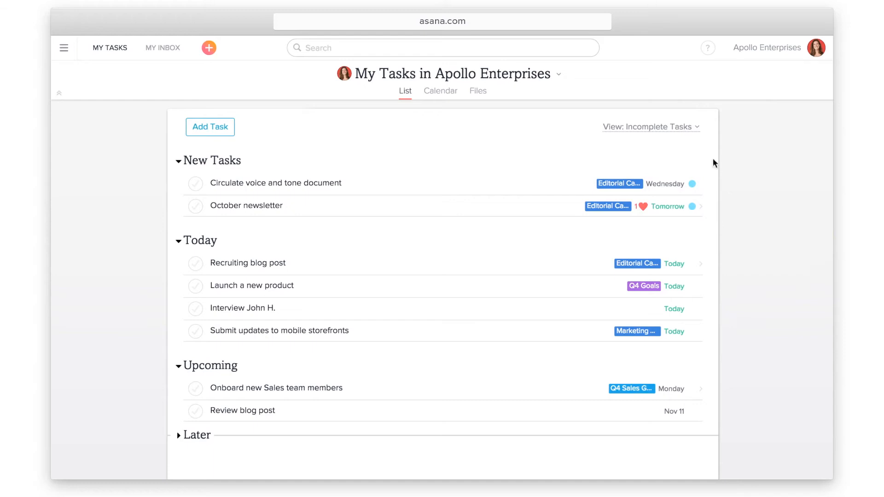
pyautogui.click(209, 49)
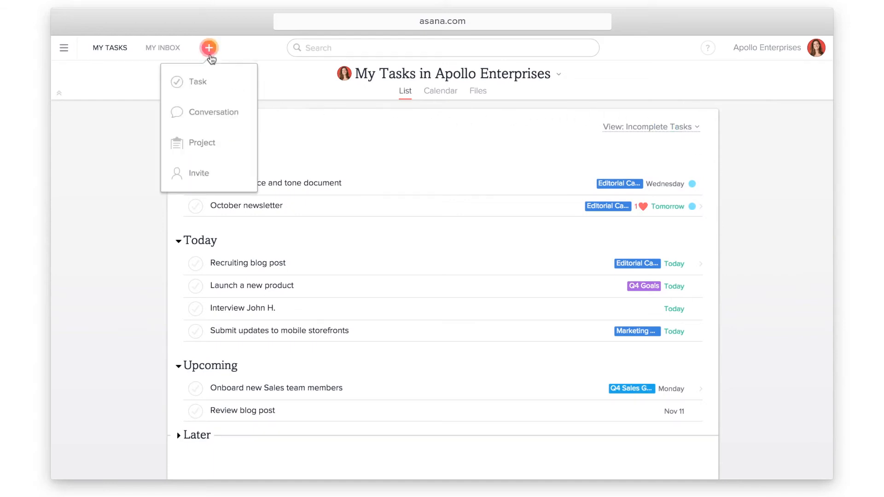
pyautogui.click(233, 144)
pyautogui.write('Tatiana and ')
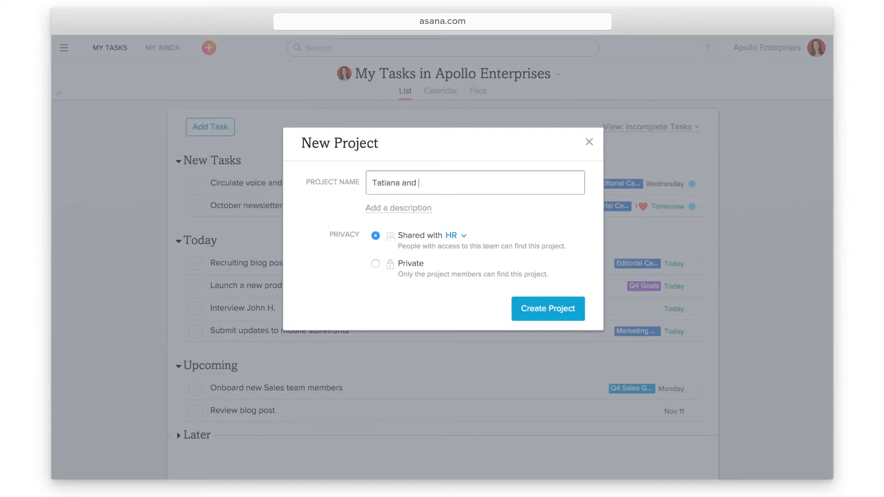
pyautogui.write('Jessica 1:1')
pyautogui.click(374, 263)
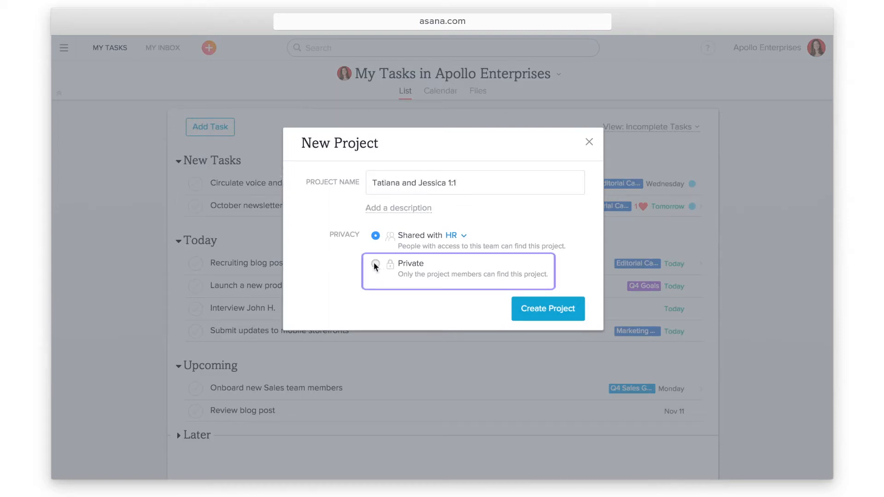
pyautogui.click(527, 312)
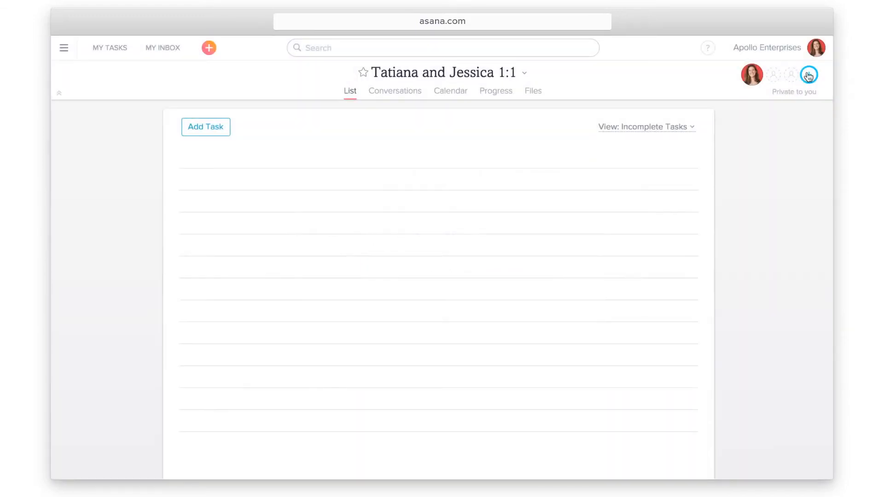
# Add the teammate as a project member and review the Managers team's privacy settings
pyautogui.click(809, 75)
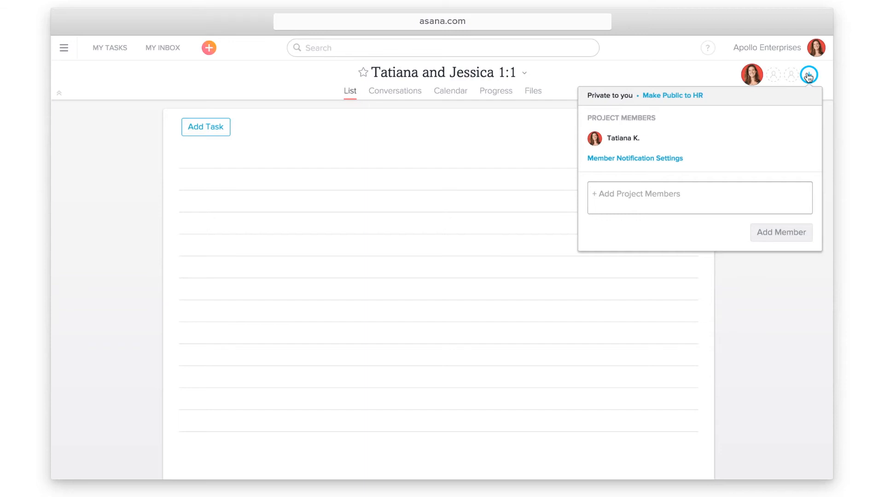
pyautogui.write('Jessica')
pyautogui.click(698, 220)
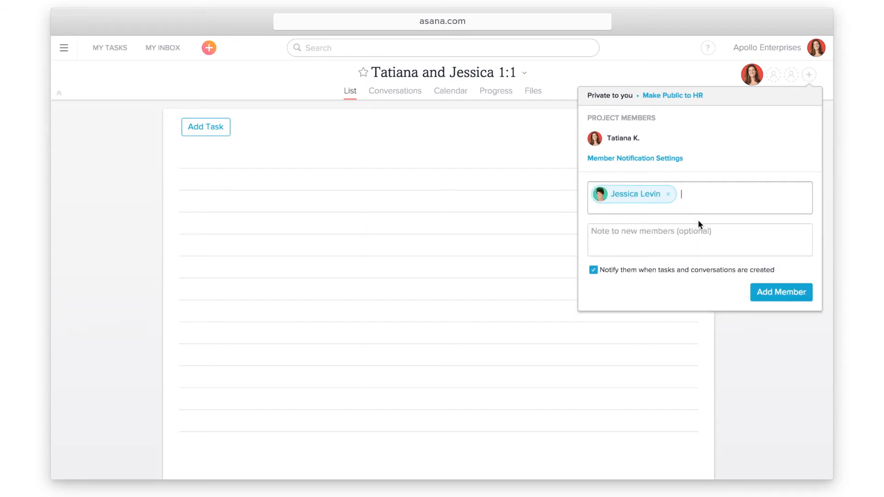
pyautogui.click(795, 303)
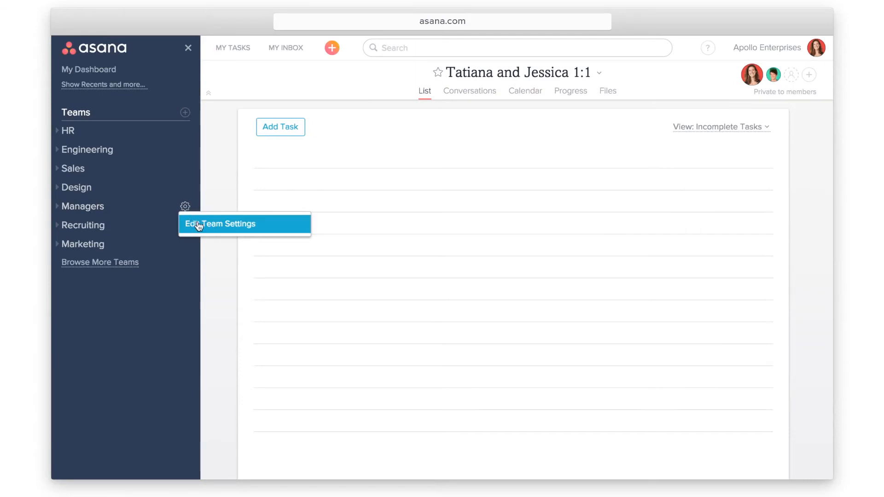
pyautogui.click(247, 230)
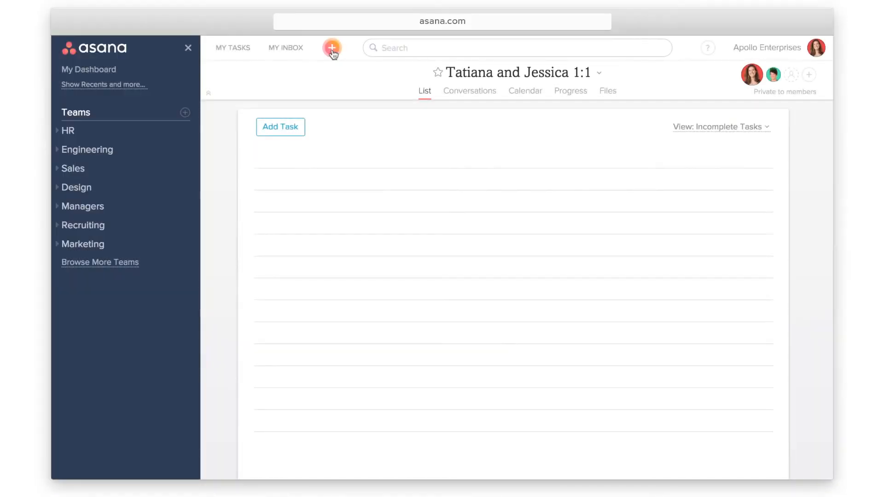
pyautogui.click(332, 48)
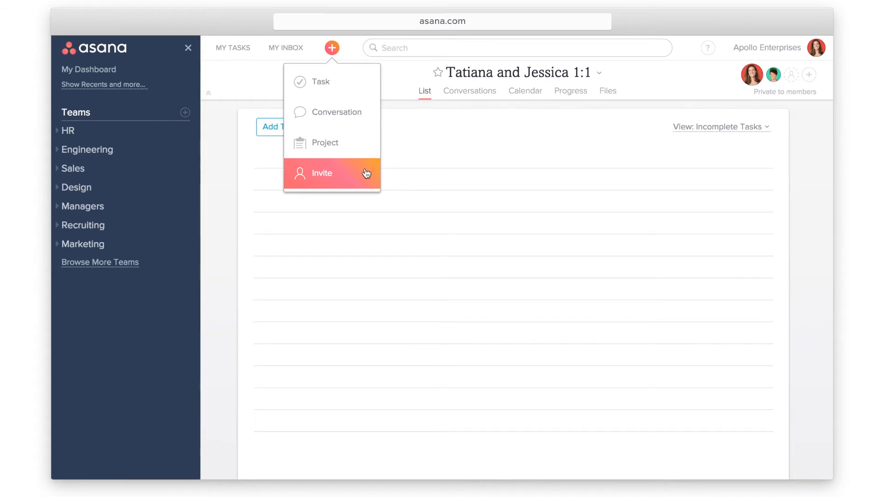
# Invite a new member by their e-mail address onto the Sales team, then open My Dashboard
pyautogui.click(366, 173)
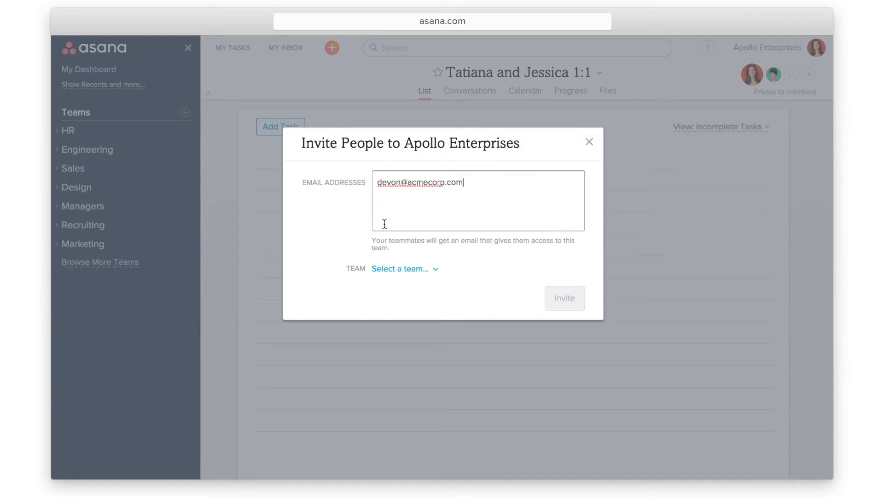
pyautogui.click(415, 271)
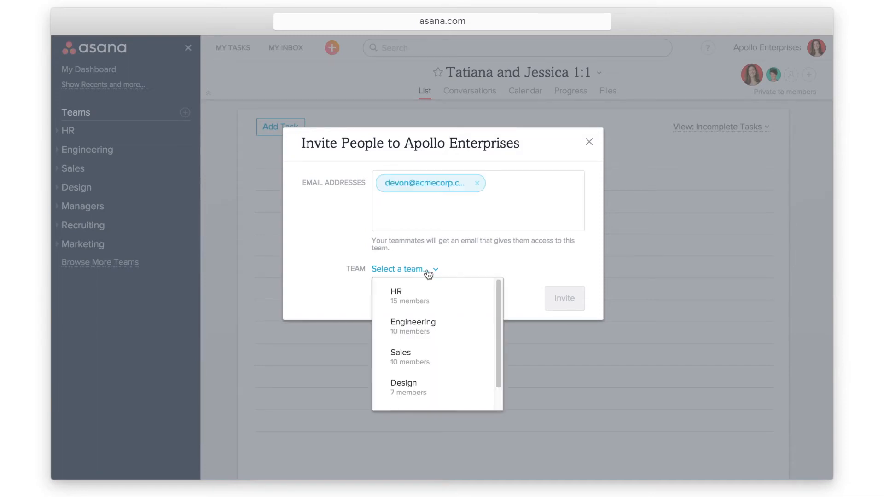
pyautogui.click(457, 356)
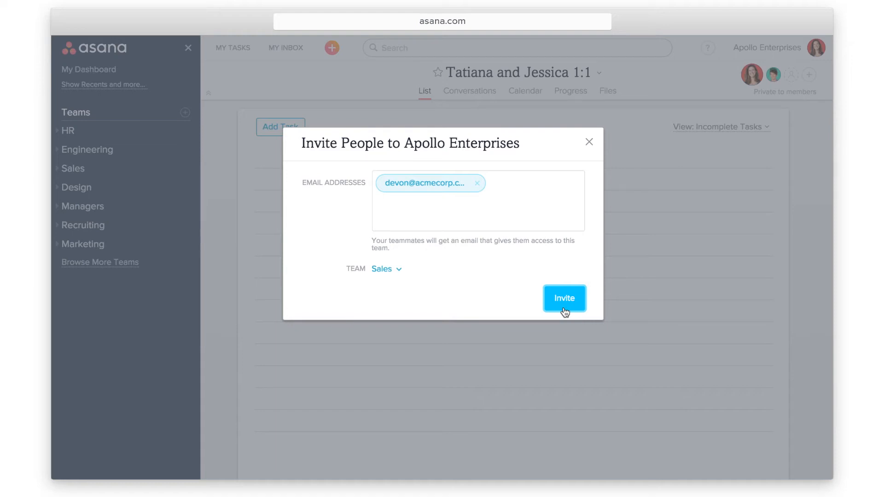
pyautogui.click(565, 312)
pyautogui.click(137, 74)
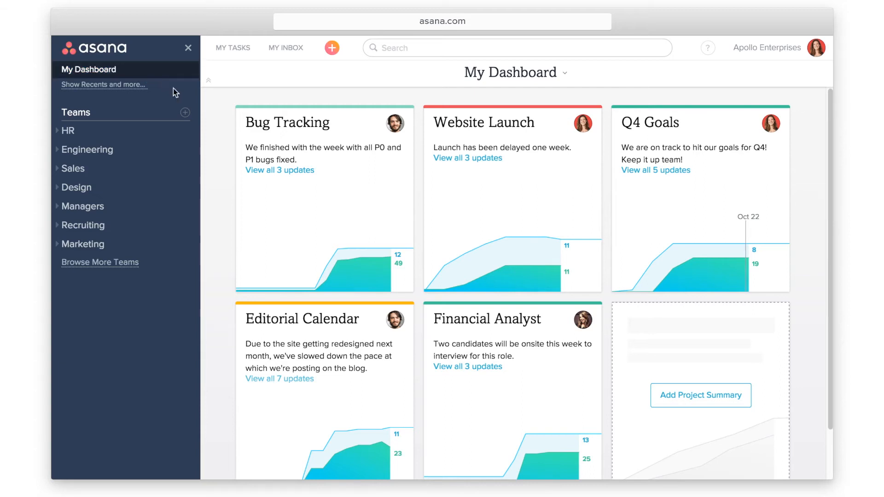
pyautogui.click(796, 53)
pyautogui.click(797, 256)
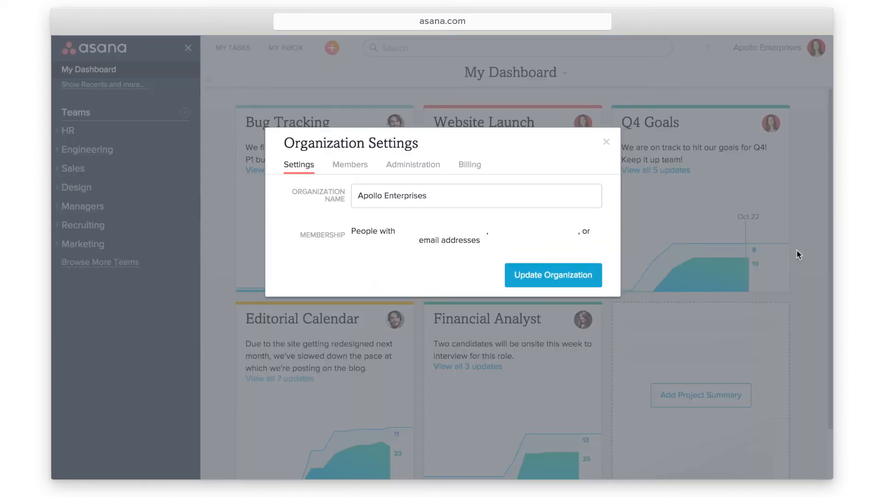
pyautogui.click(428, 174)
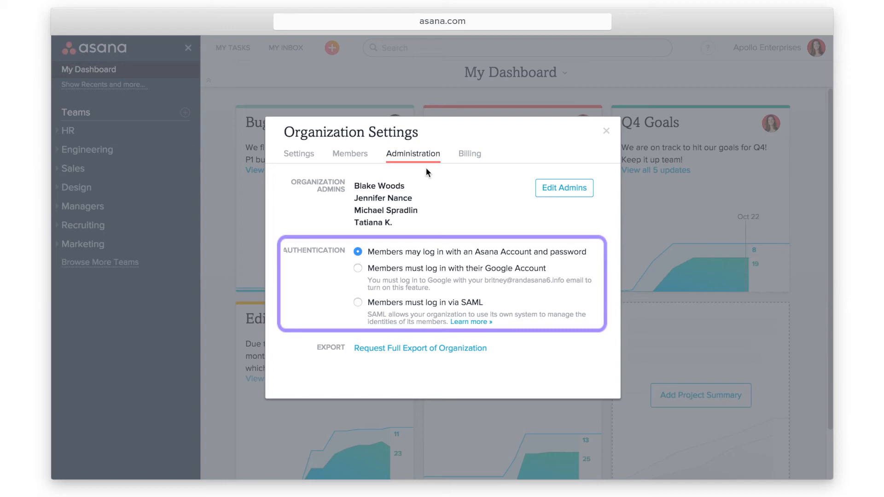
pyautogui.click(606, 131)
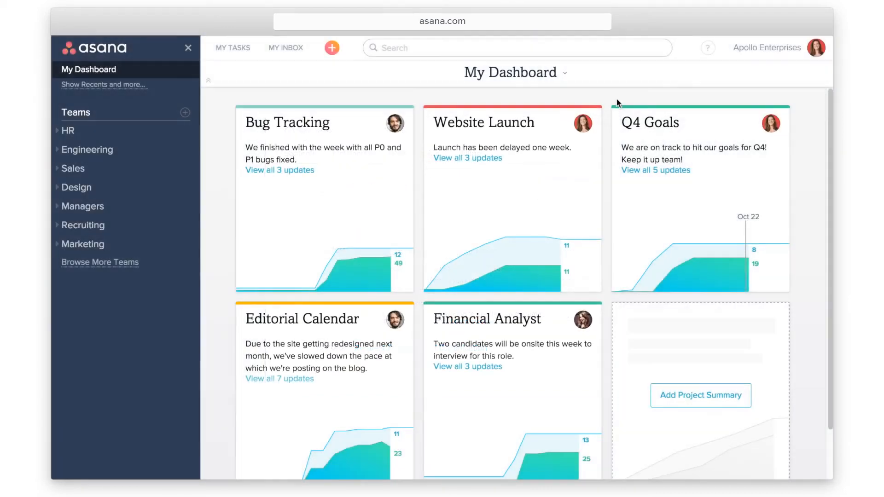
# Open the Apollo Enterprises account menu to reach the Instagantt integration
pyautogui.click(775, 53)
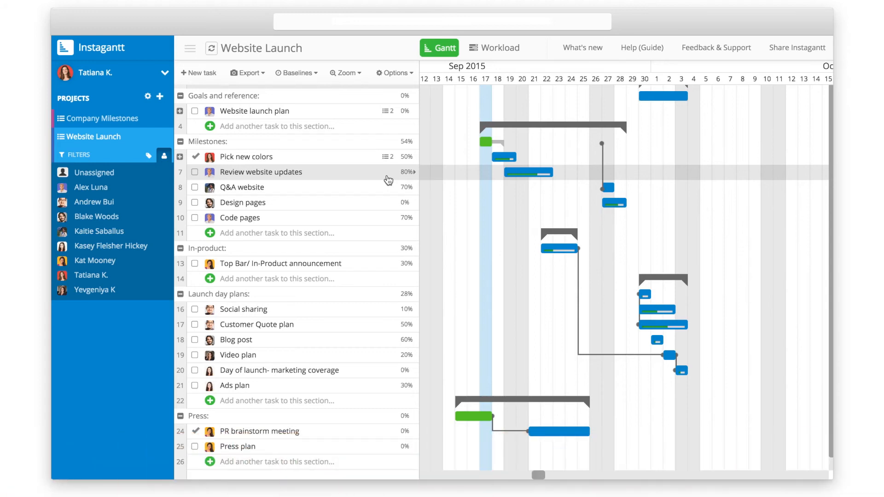
# Shift Pick new colors one day later, check the workload view, then return to the Gantt chart
pyautogui.moveTo(506, 164); pyautogui.dragTo(515, 165)
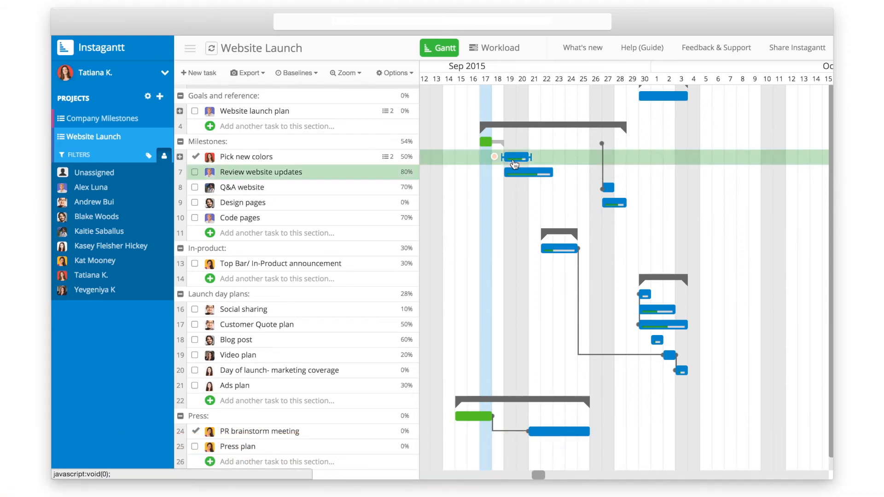
pyautogui.click(483, 51)
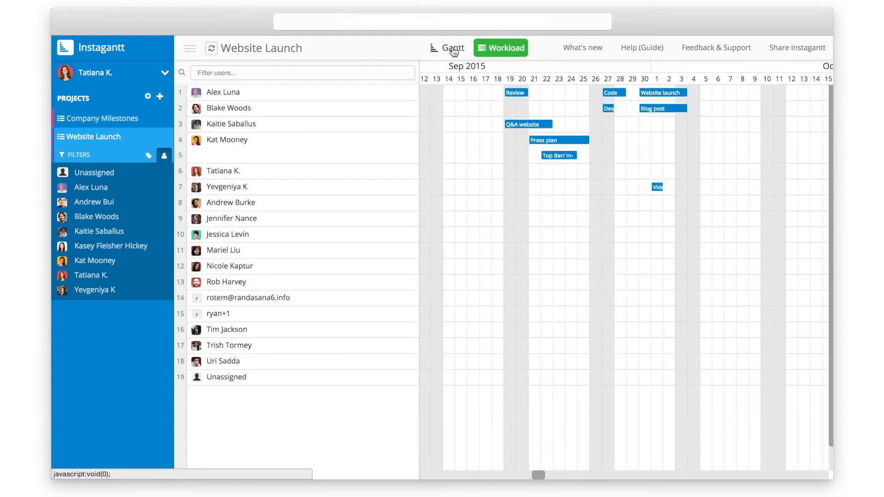
pyautogui.click(453, 52)
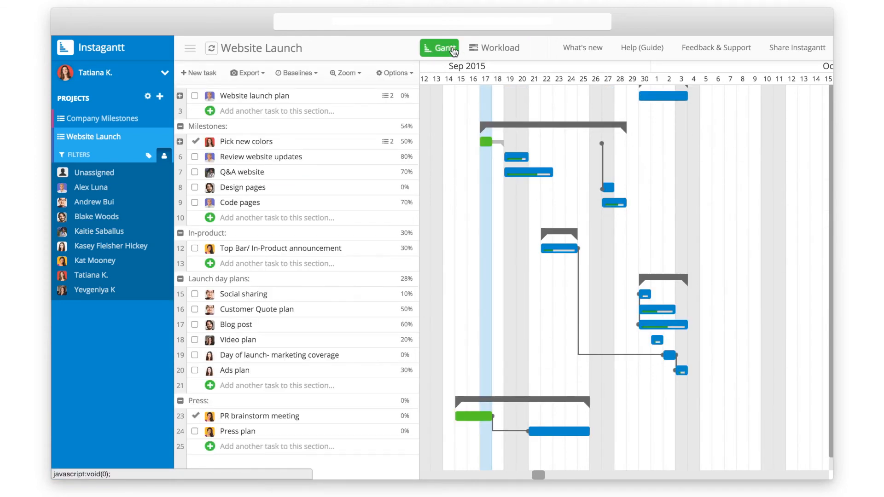
# Expand Pick new colors and make Q&A website depend on Review website updates and Pick top 5 options
pyautogui.click(179, 142)
pyautogui.moveTo(495, 191); pyautogui.dragTo(510, 203)
pyautogui.moveTo(506, 158); pyautogui.dragTo(552, 207)
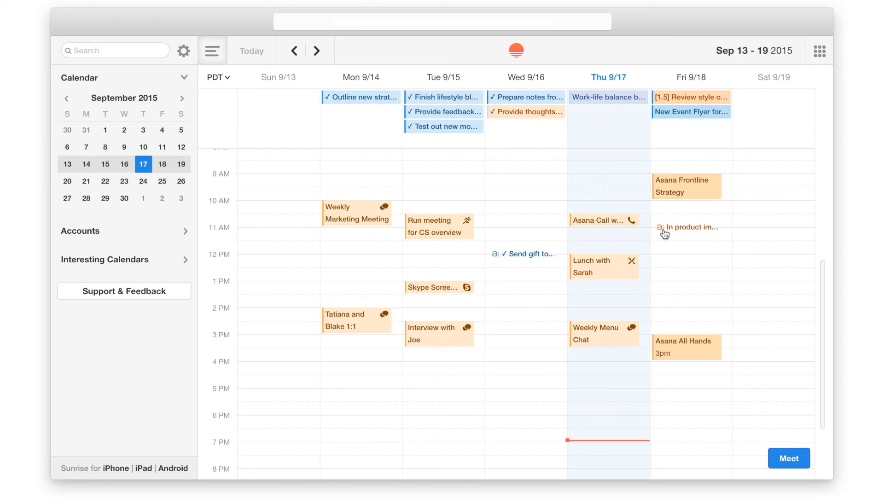
# Reschedule Friday's In product images event to start at 11:30 am and save it
pyautogui.click(678, 232)
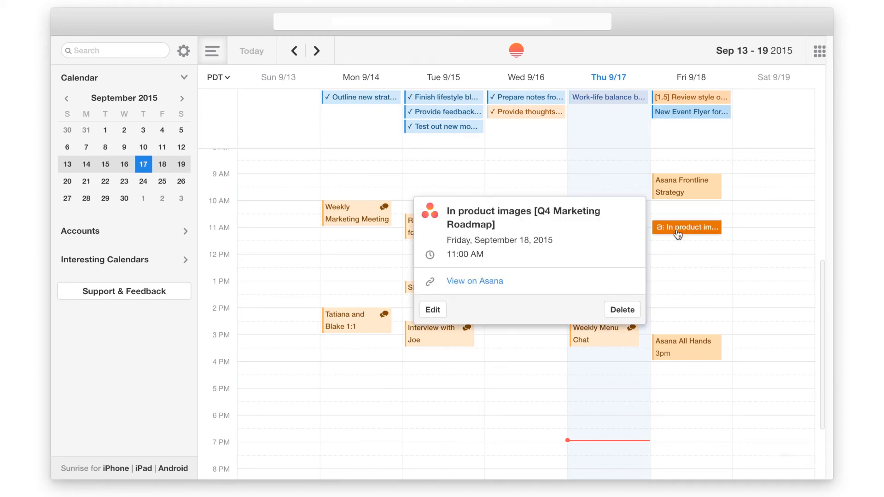
pyautogui.click(432, 310)
pyautogui.click(508, 224)
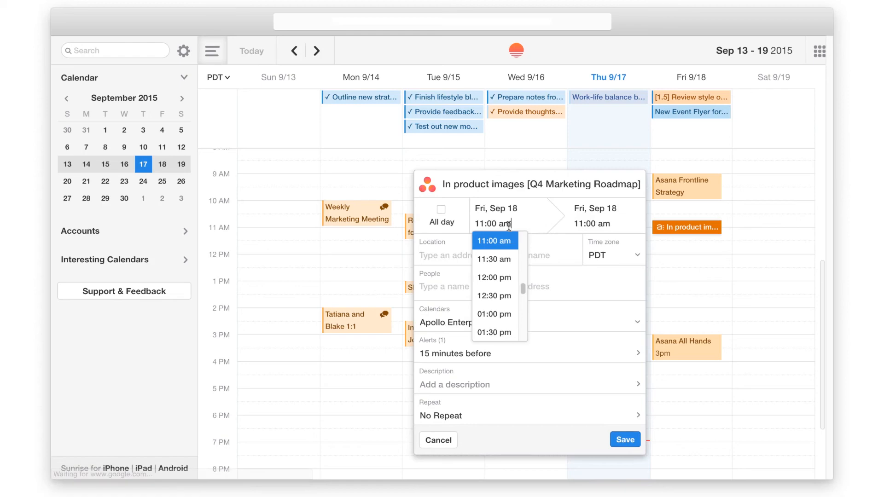
pyautogui.click(504, 259)
pyautogui.click(623, 438)
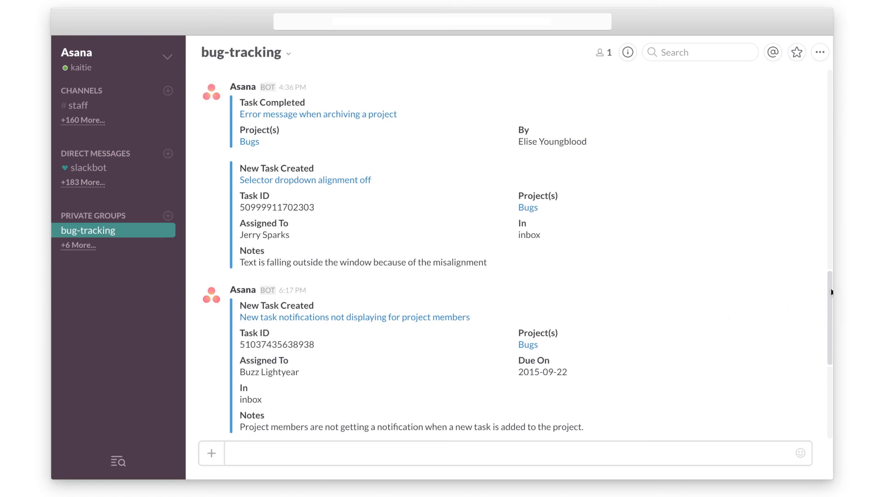
# Send an /asana add command for 'Unable to log on in Safari' in Bug Tracking, tagging a teammate
pyautogui.scroll(-8, 831, 292)
pyautogui.moveTo(831, 339); pyautogui.dragTo(831, 364)
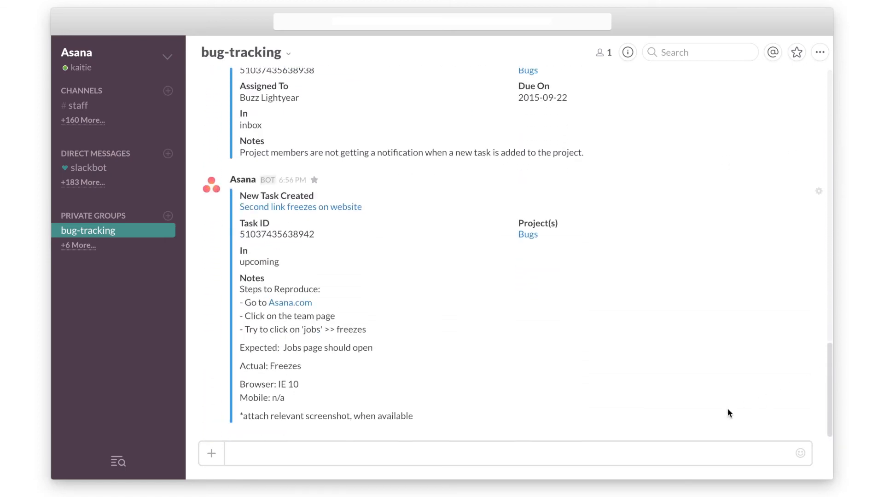
pyautogui.click(390, 451)
pyautogui.write('/asana add Unable to log on')
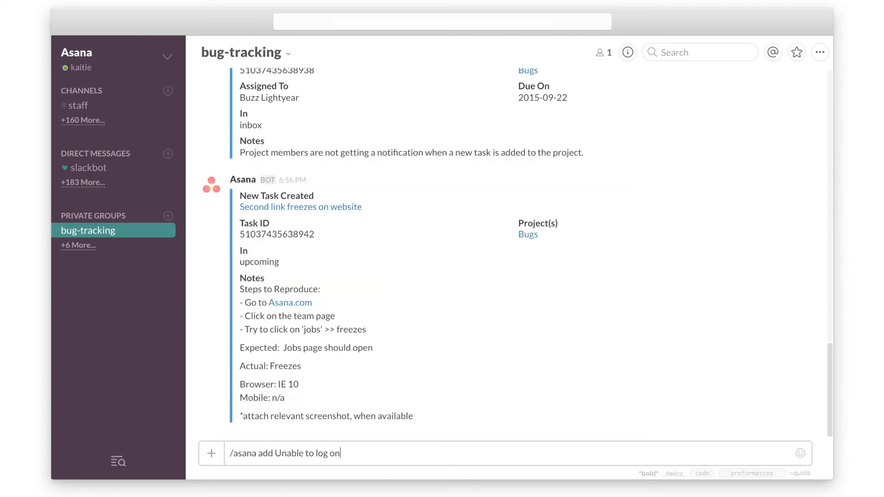
pyautogui.write(' in Safari in [Bug Tracking] @Alice L')
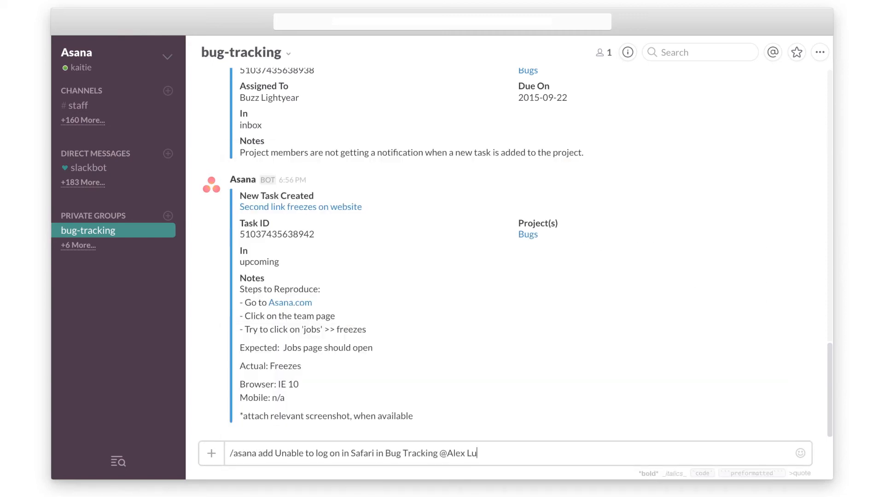
pyautogui.press('Return')
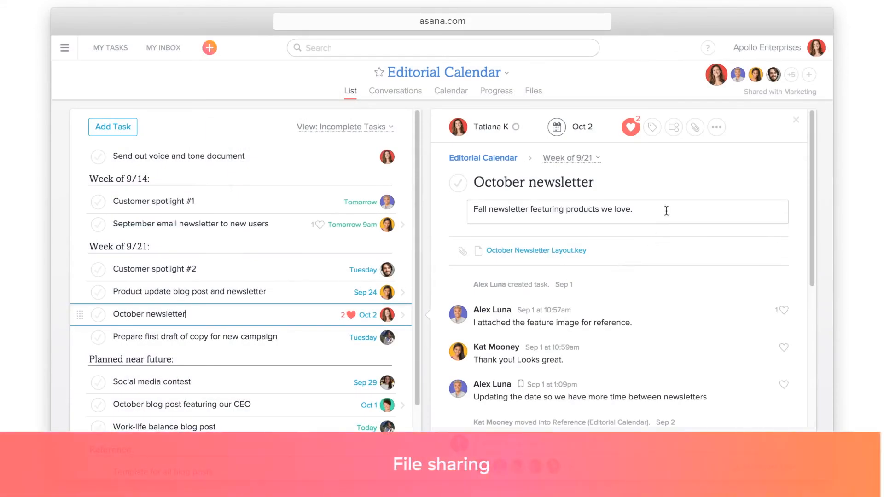
# Attach the October Newsletter Draft from Google Drive using the task pane's paperclip
pyautogui.click(695, 128)
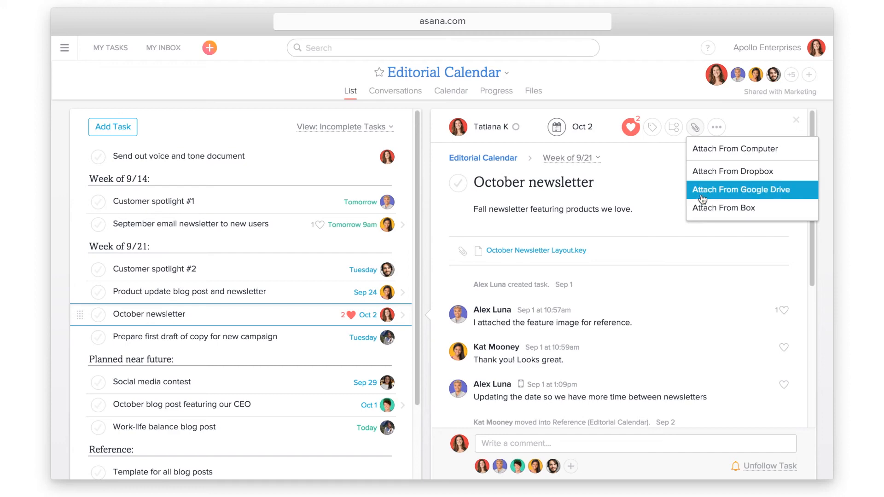
pyautogui.click(703, 190)
pyautogui.click(222, 197)
pyautogui.click(170, 425)
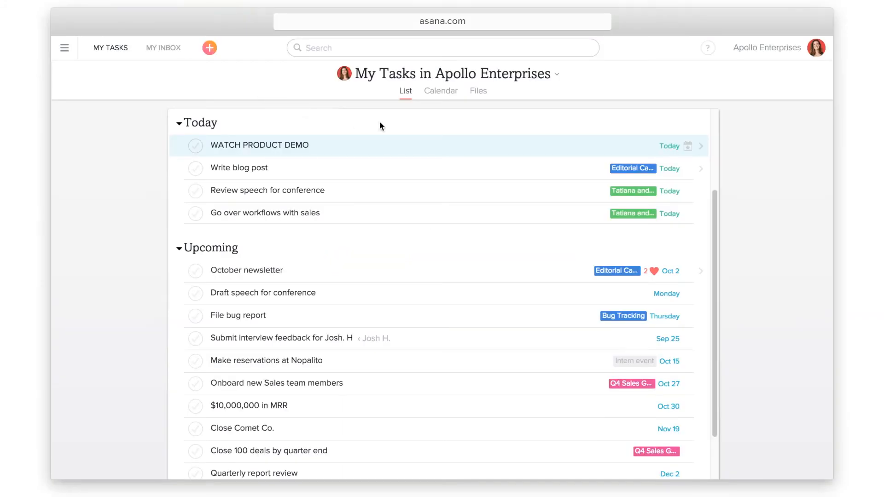
pyautogui.click(714, 52)
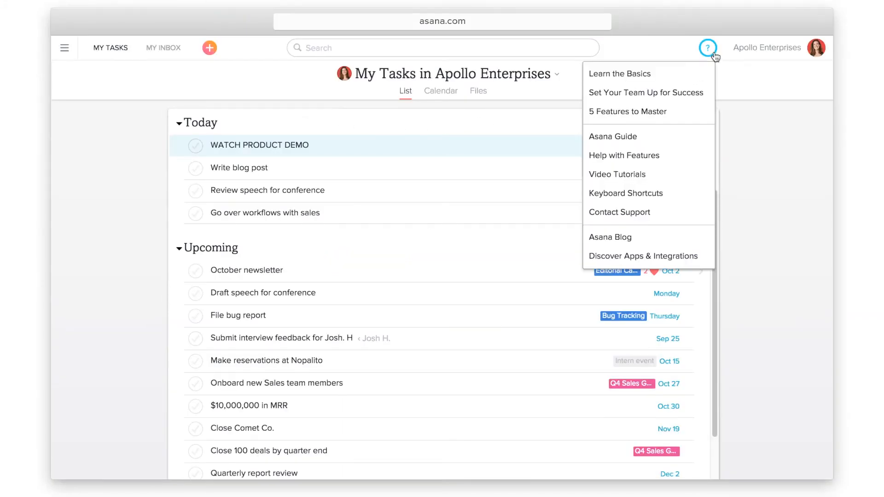
pyautogui.click(685, 138)
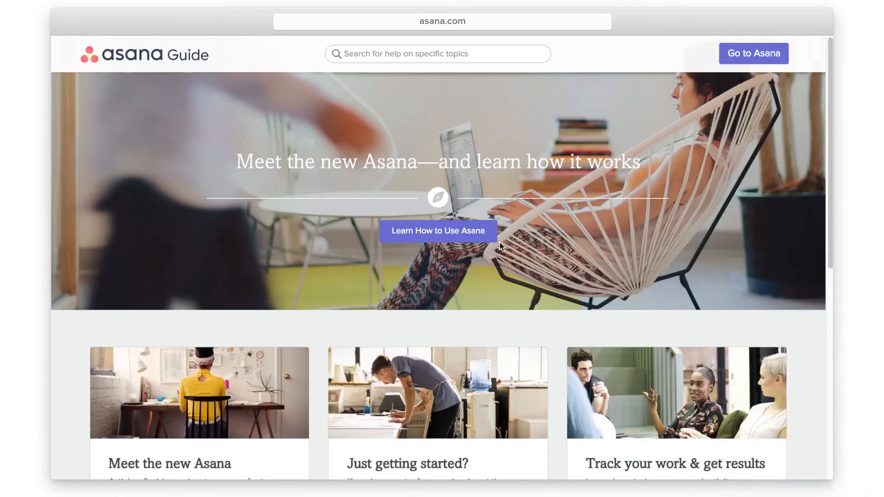
pyautogui.click(470, 236)
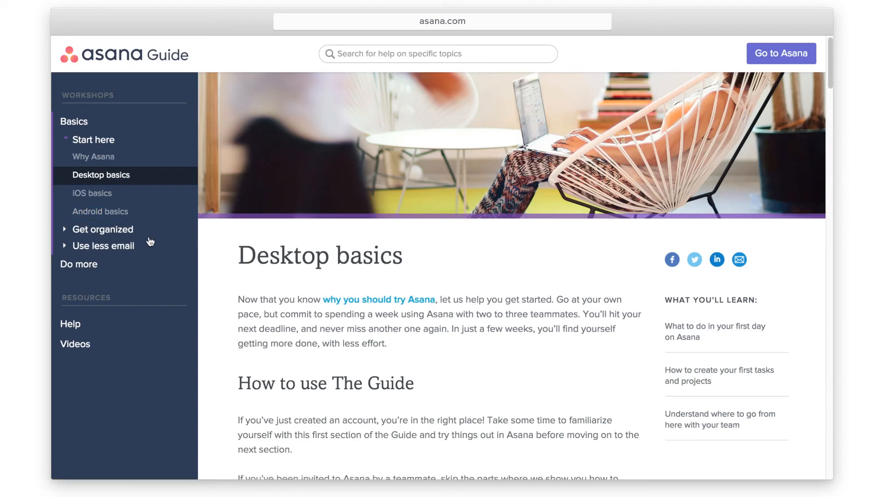
pyautogui.click(136, 326)
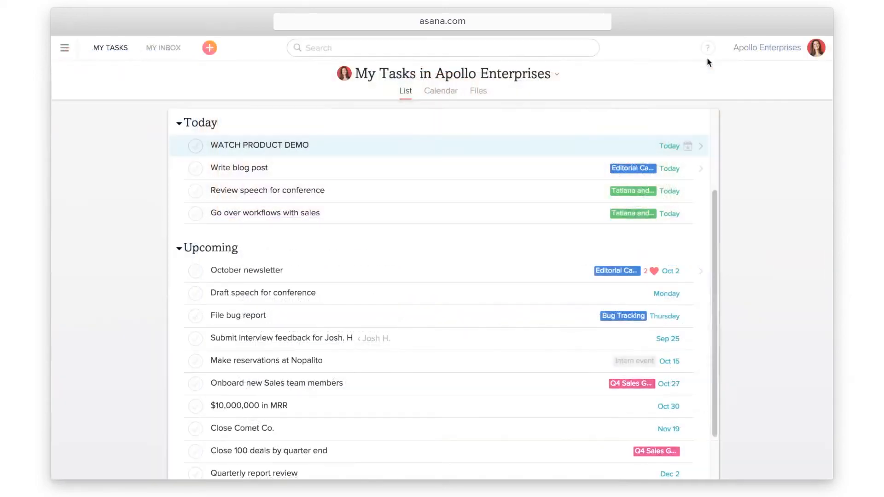
# Check the HACKS tab in My Profile Settings, then close it and reopen the help resources menu
pyautogui.click(708, 54)
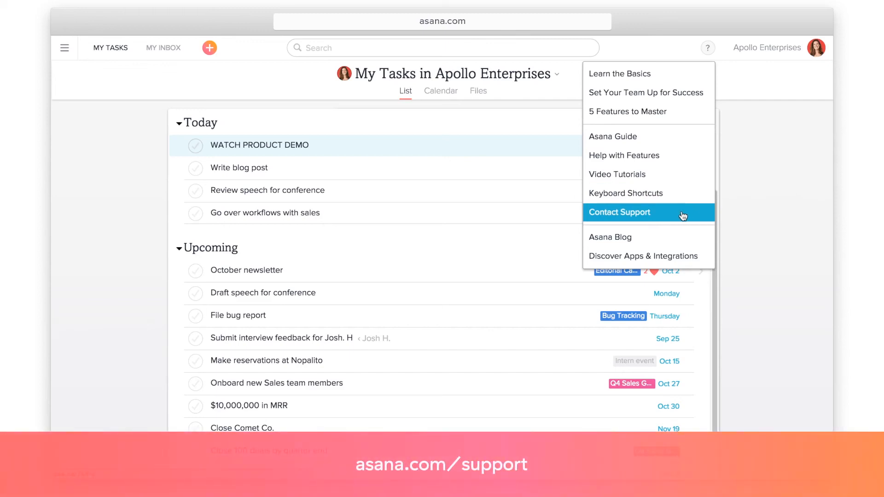
pyautogui.click(799, 48)
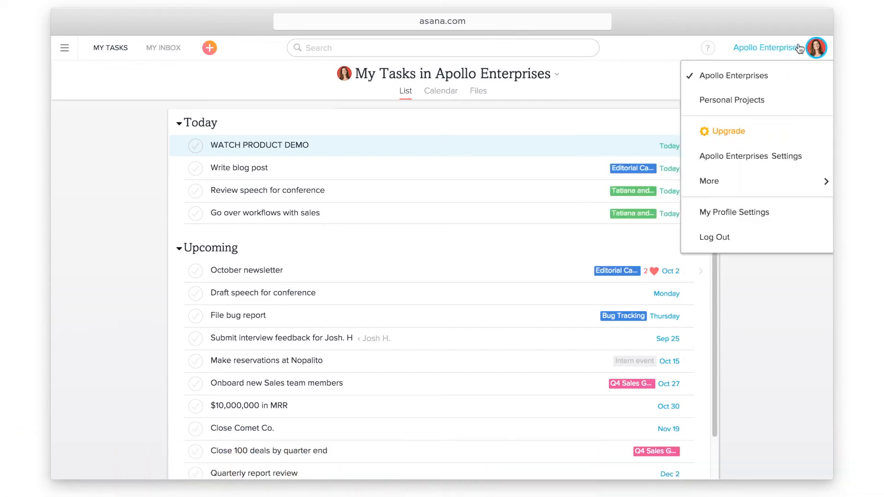
pyautogui.click(786, 213)
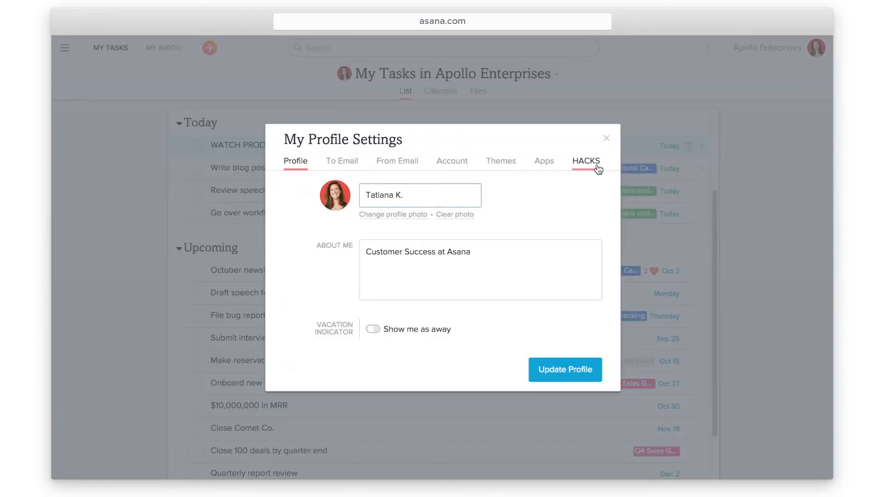
pyautogui.click(596, 166)
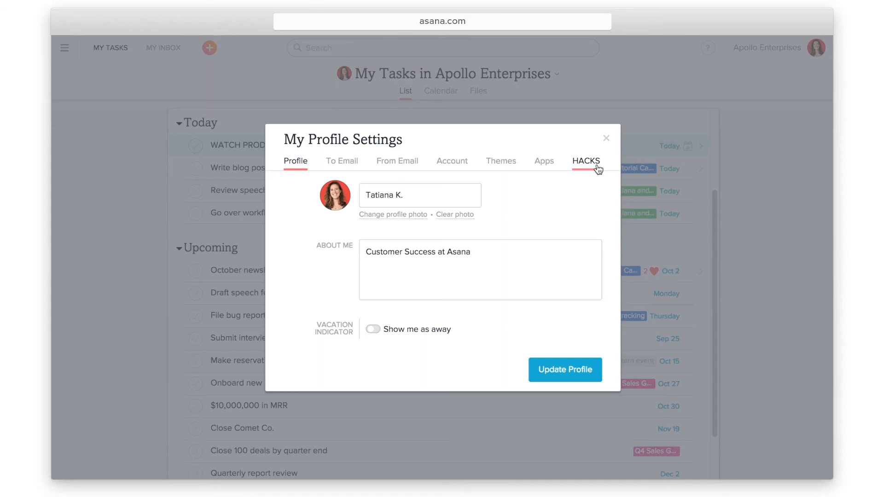
pyautogui.click(707, 48)
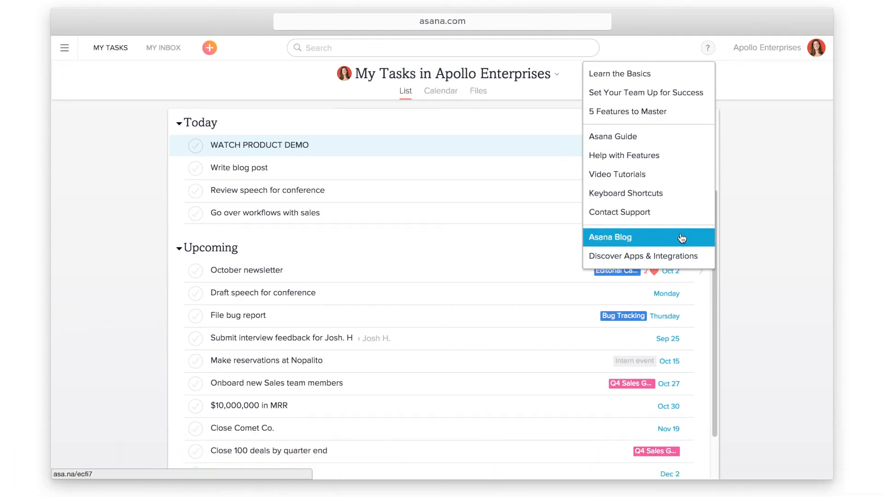
# Browse the Asana Blog posts and filter them to the WORKSTYLE articles
pyautogui.click(681, 238)
pyautogui.scroll(-8, 819, 248)
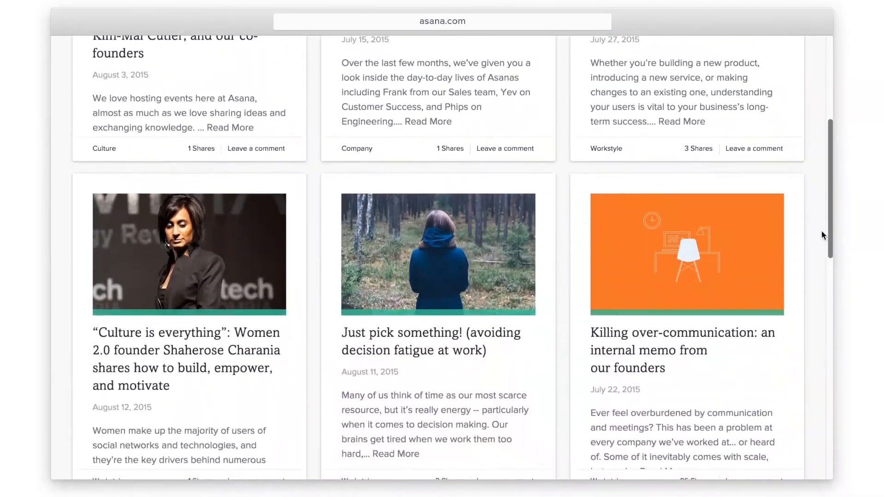
pyautogui.scroll(-3, 818, 263)
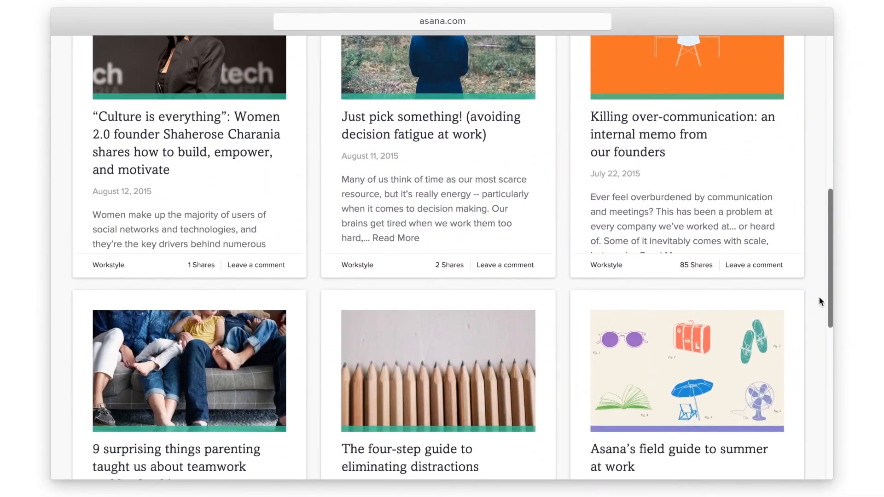
pyautogui.scroll(4, 818, 298)
pyautogui.scroll(7, 823, 253)
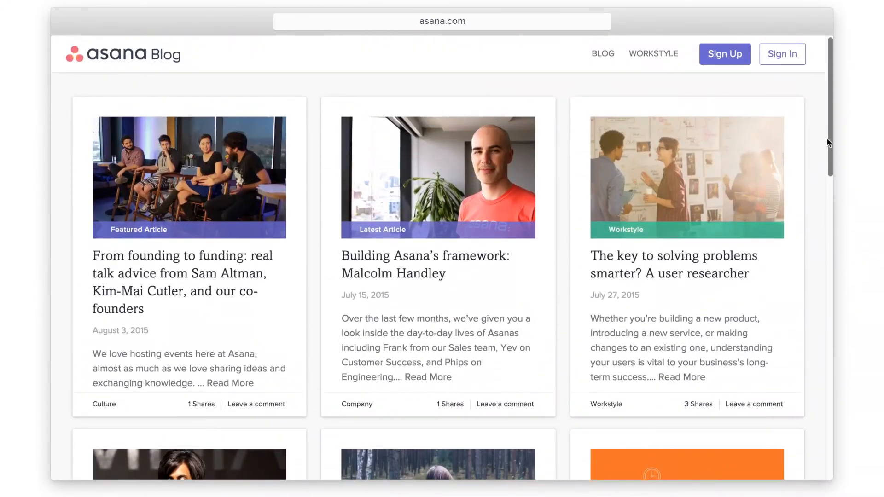
pyautogui.click(646, 55)
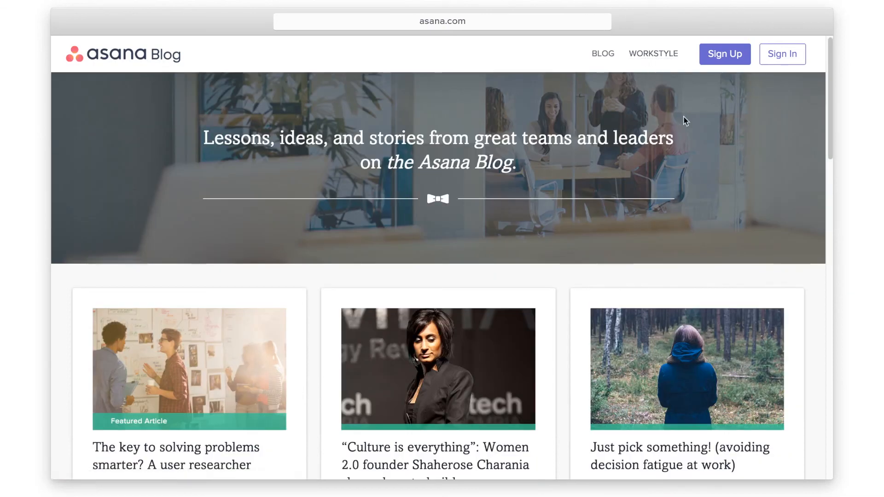
pyautogui.scroll(-5, 822, 138)
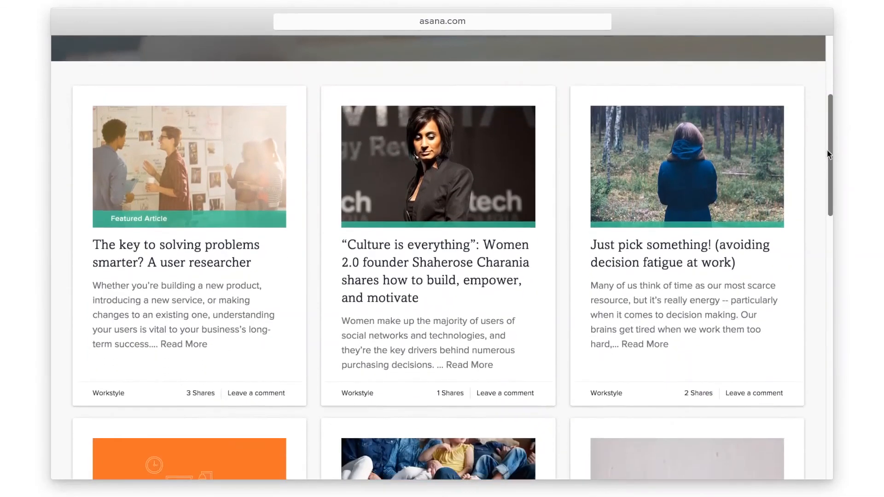
pyautogui.scroll(-3, 826, 165)
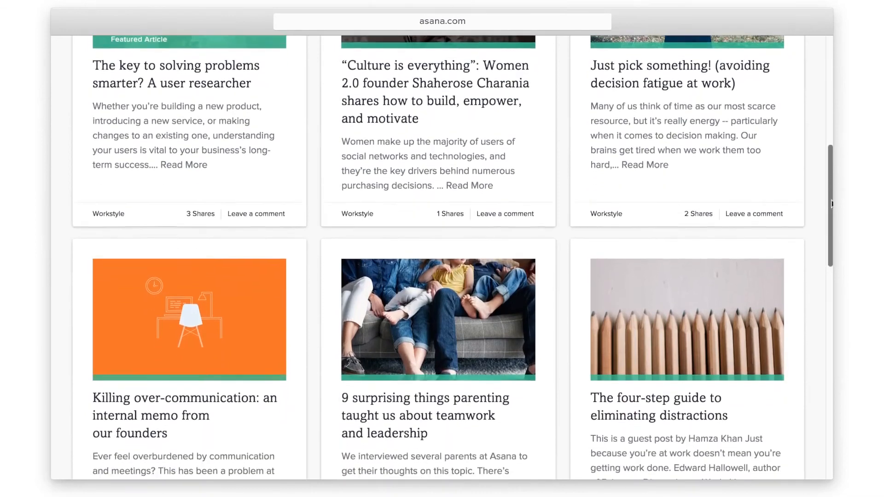
pyautogui.scroll(8, 831, 208)
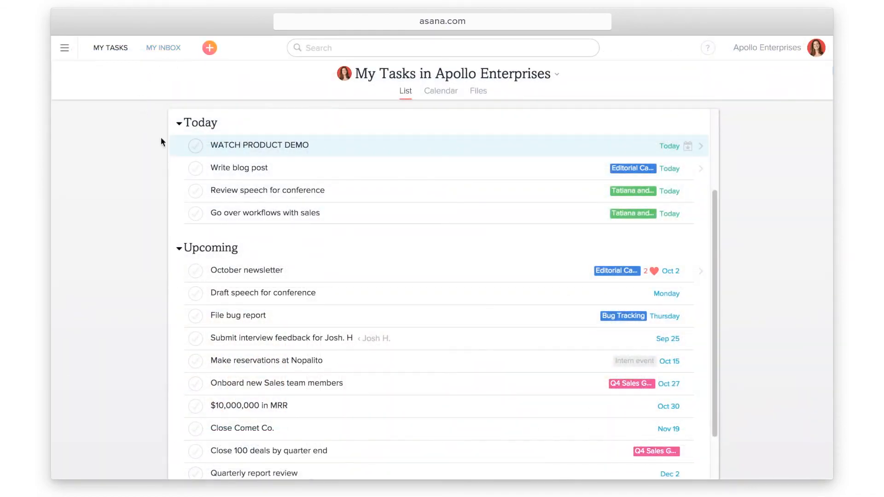
# Tick the checkmark circle beside WATCH PRODUCT DEMO in the Today list
pyautogui.click(195, 150)
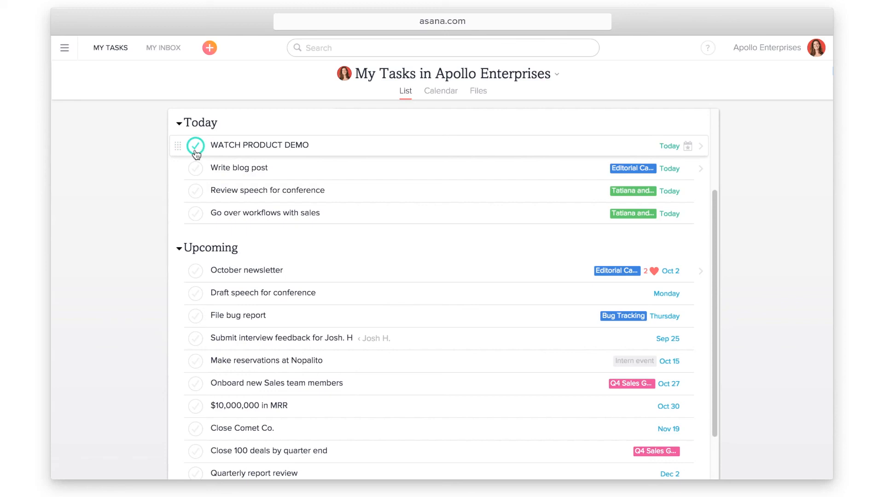
pyautogui.click(195, 150)
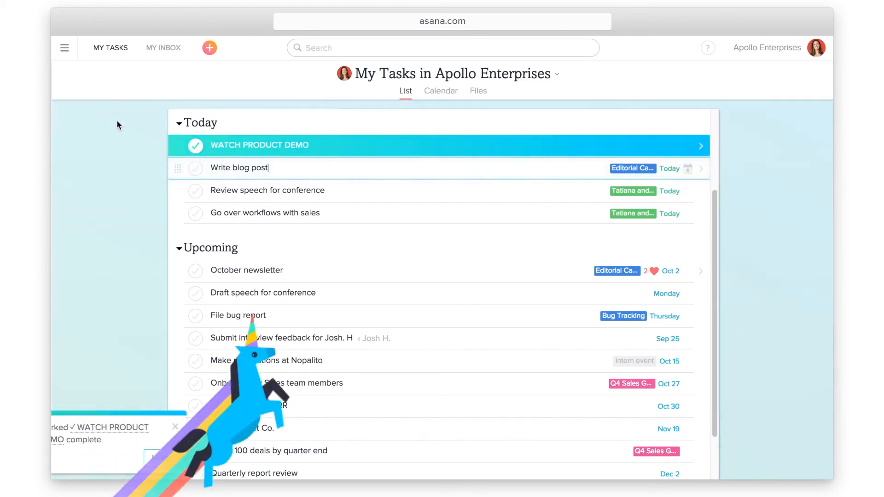